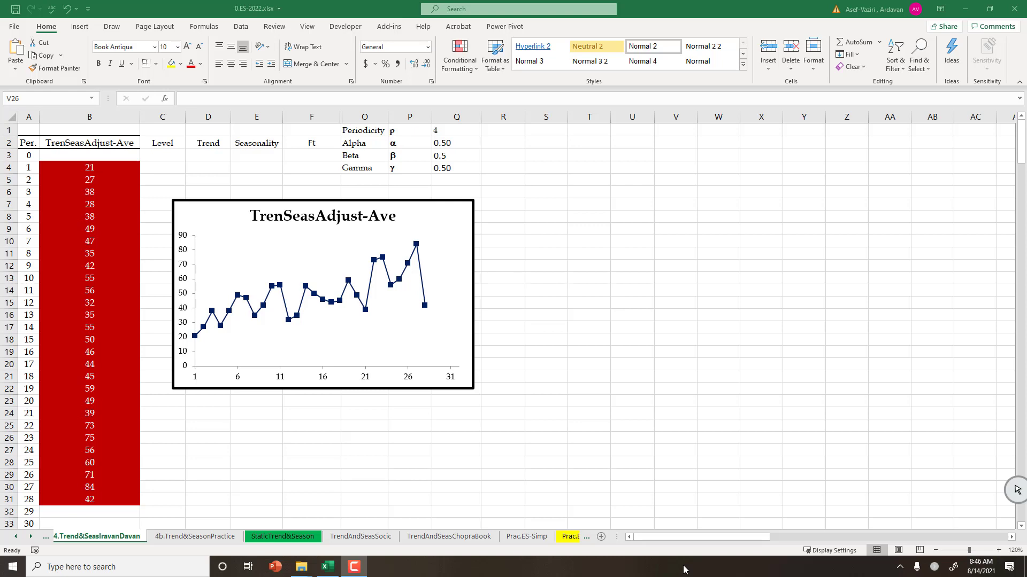
# - With the red annotation pen, trace the first seasonal cycles on the chart and circle the periodicity and the alpha, beta and gamma values
pyautogui.click(1015, 485)
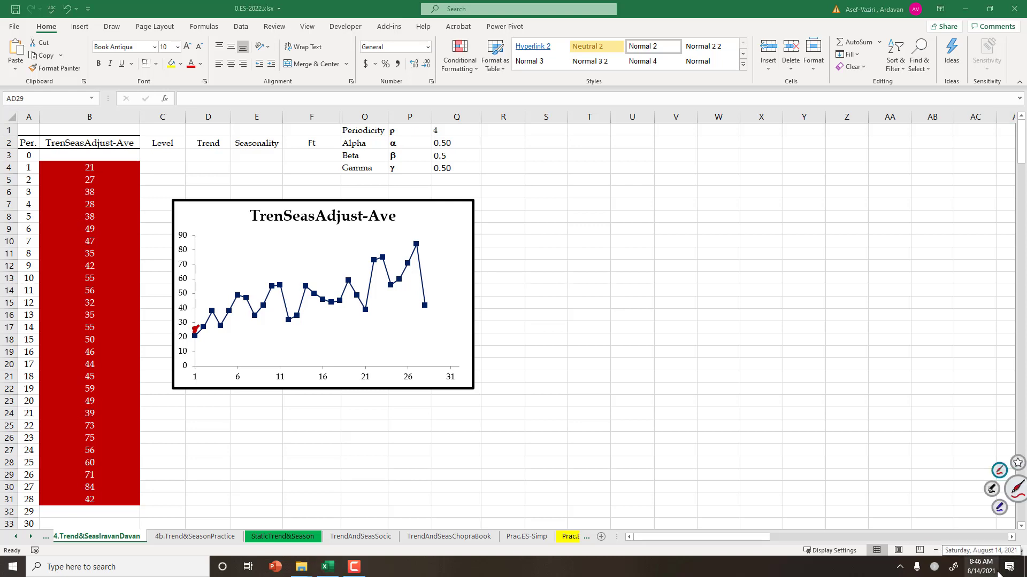
pyautogui.moveTo(198, 326)
pyautogui.mouseDown()
pyautogui.moveTo(212, 309)
pyautogui.moveTo(221, 323)
pyautogui.moveTo(239, 292)
pyautogui.moveTo(256, 312)
pyautogui.moveTo(276, 285)
pyautogui.moveTo(291, 320)
pyautogui.mouseUp()
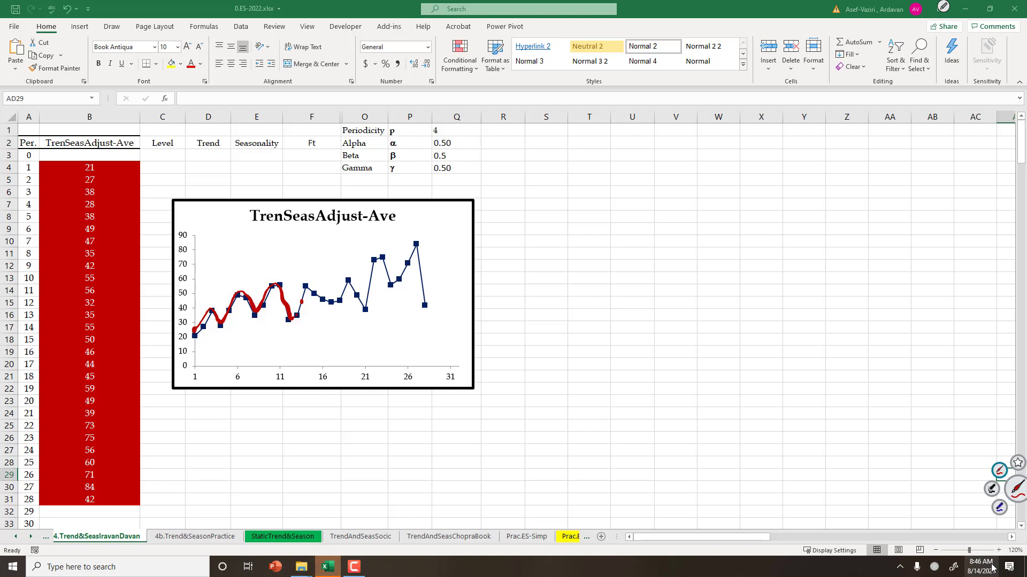
pyautogui.moveTo(473, 128)
pyautogui.mouseDown()
pyautogui.moveTo(452, 136)
pyautogui.moveTo(446, 122)
pyautogui.moveTo(469, 129)
pyautogui.mouseUp()
pyautogui.moveTo(466, 126); pyautogui.dragTo(481, 148)
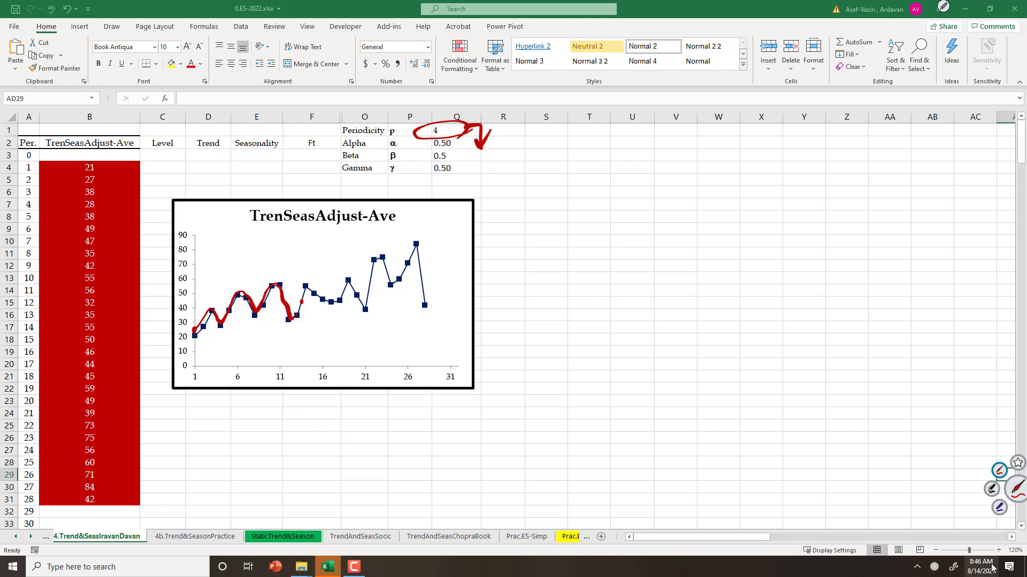
pyautogui.moveTo(456, 160)
pyautogui.mouseDown()
pyautogui.moveTo(453, 180)
pyautogui.moveTo(423, 155)
pyautogui.moveTo(449, 134)
pyautogui.moveTo(459, 170)
pyautogui.mouseUp()
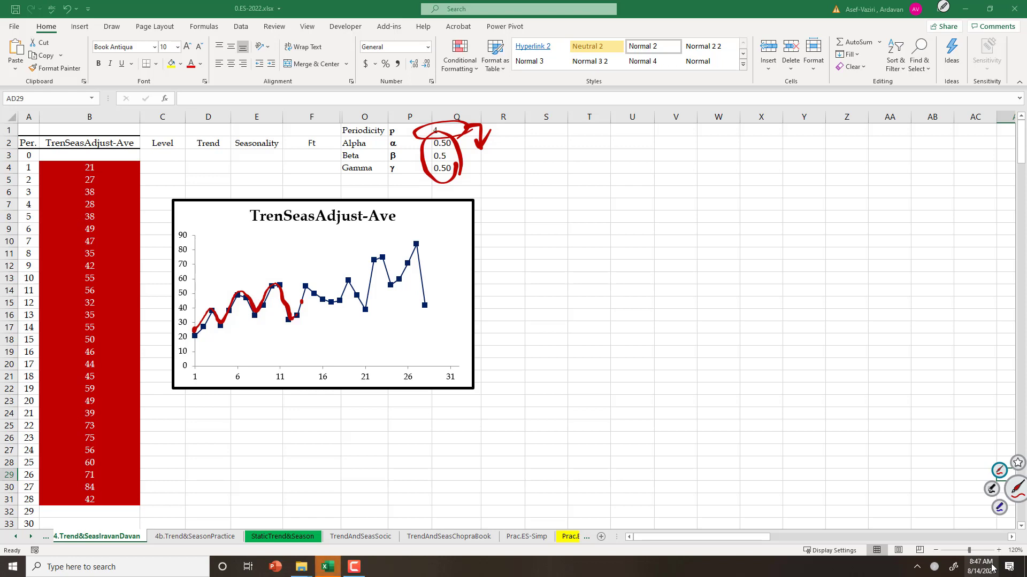
# - Sketch a small pair of axes with a rising line in the empty cells beside the chart
pyautogui.moveTo(549, 246); pyautogui.dragTo(553, 309)
pyautogui.moveTo(534, 317); pyautogui.dragTo(605, 305)
pyautogui.moveTo(542, 287)
pyautogui.mouseDown()
pyautogui.moveTo(561, 271)
pyautogui.moveTo(561, 286)
pyautogui.mouseUp()
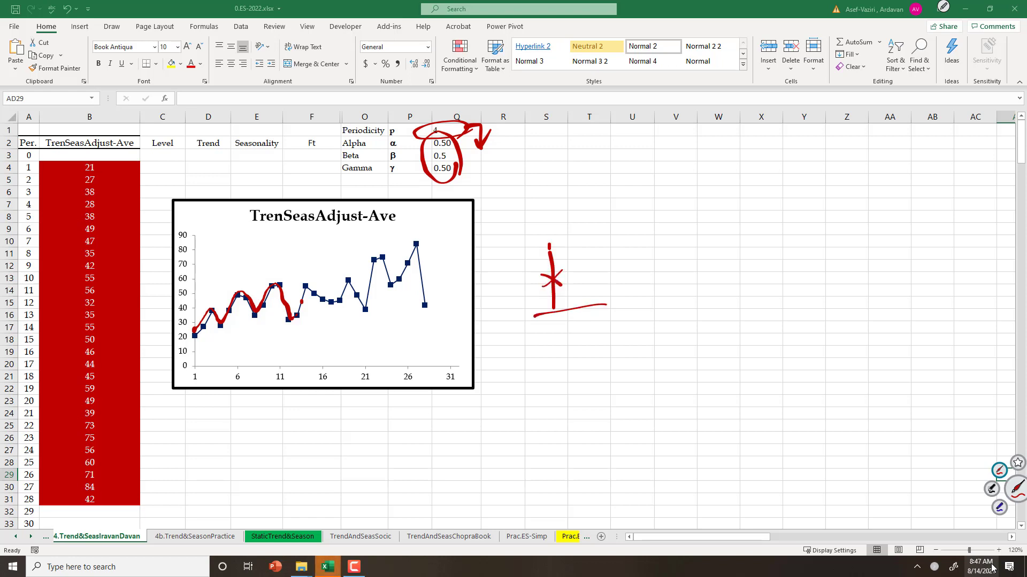
pyautogui.moveTo(669, 184)
pyautogui.mouseDown()
pyautogui.moveTo(556, 279)
pyautogui.moveTo(663, 184)
pyautogui.mouseUp()
pyautogui.moveTo(556, 270)
pyautogui.mouseDown()
pyautogui.moveTo(591, 231)
pyautogui.moveTo(633, 227)
pyautogui.moveTo(656, 170)
pyautogui.mouseUp()
# - Clear the pen drawings and move the chart away from the Level, Trend, Seasonality and Ft columns, to about columns Q to X
pyautogui.click(307, 234)
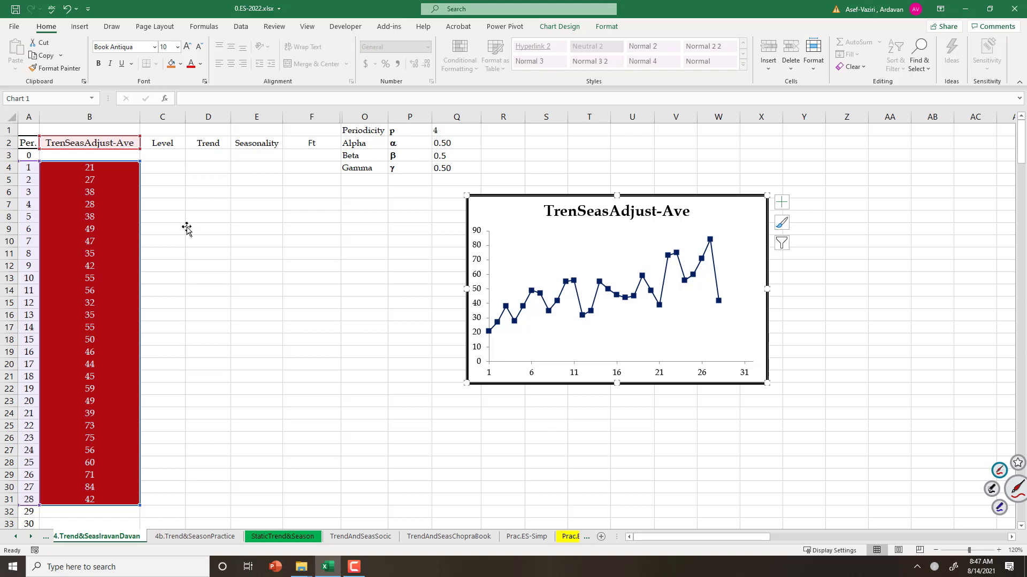
# - Enter the period 1 seasonality in E4 as =B4/AVERAGE($B$4:$B$7), with the averaged range fixed
pyautogui.moveTo(102, 168); pyautogui.dragTo(103, 211)
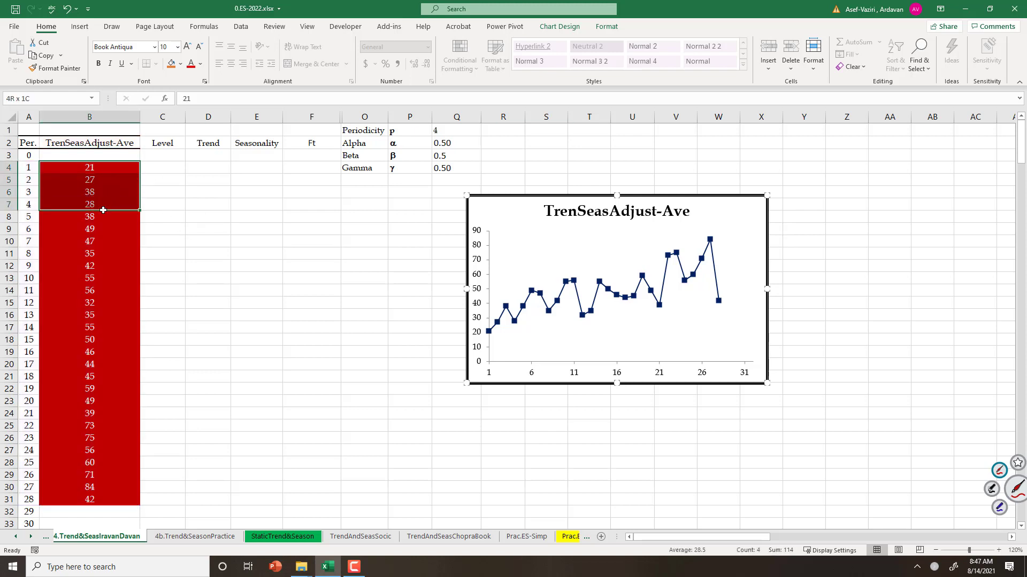
pyautogui.click(259, 169)
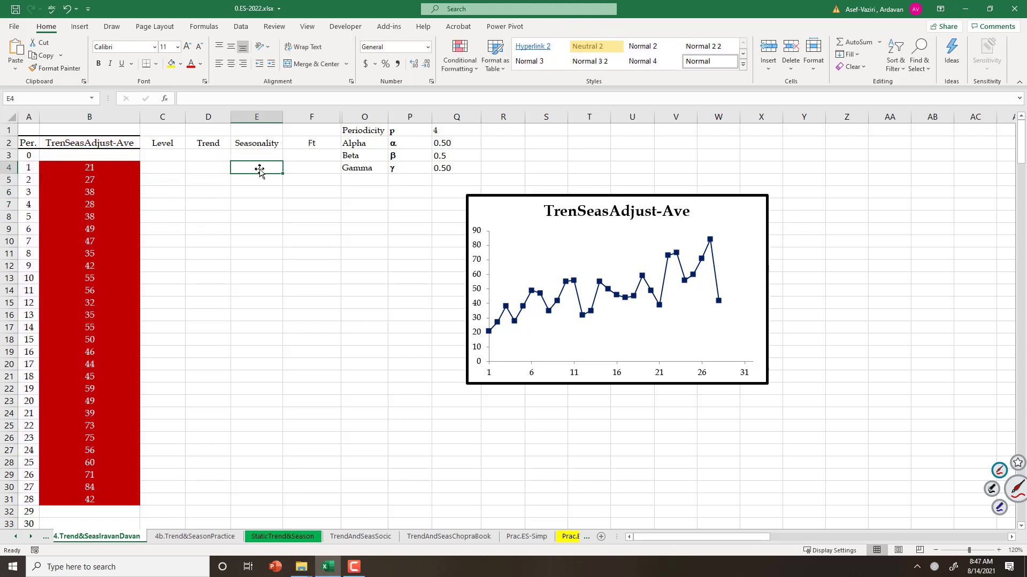
pyautogui.write('=')
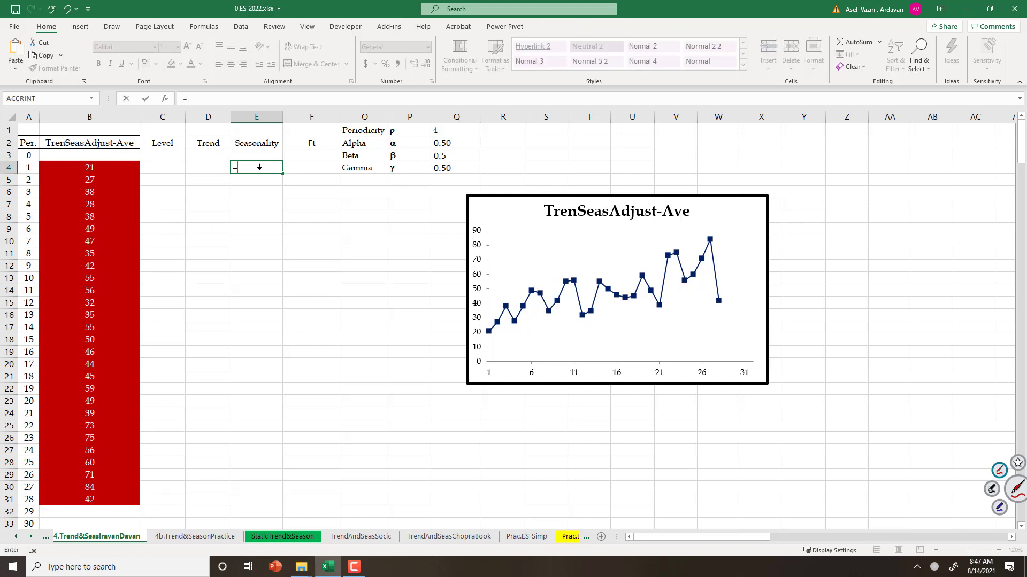
pyautogui.click(89, 167)
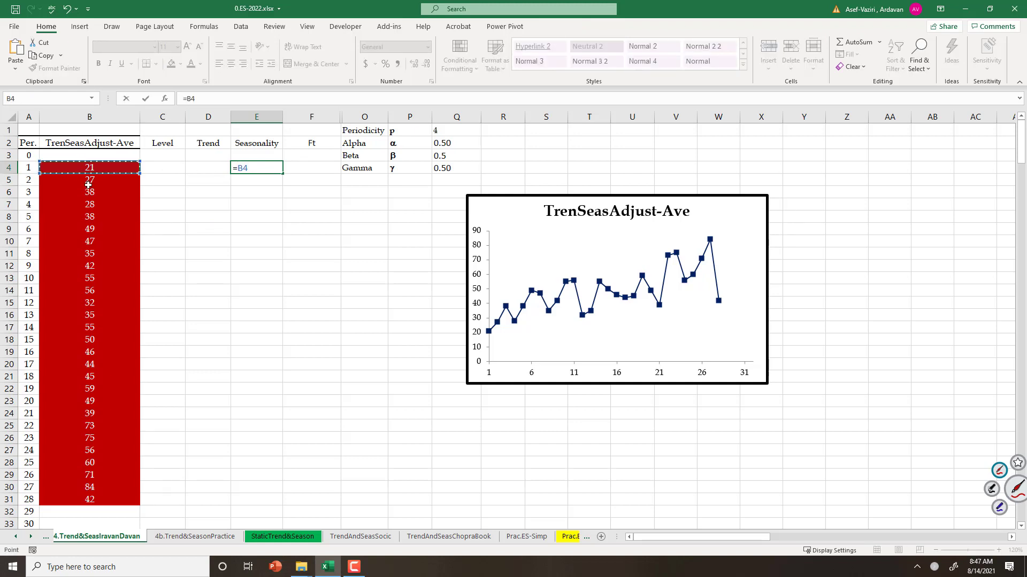
pyautogui.write('/ave')
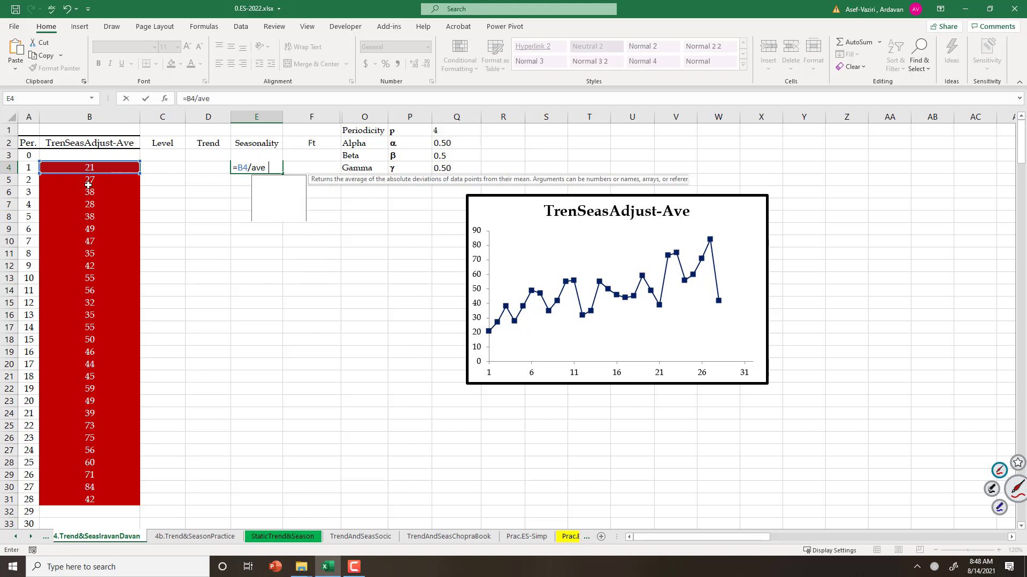
pyautogui.write('rage(')
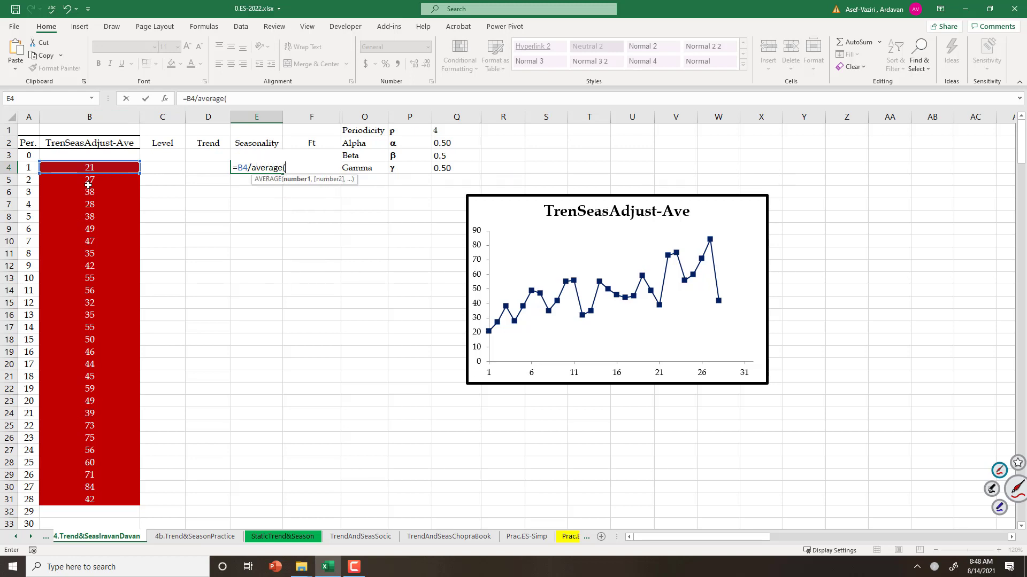
pyautogui.moveTo(102, 170); pyautogui.dragTo(109, 205)
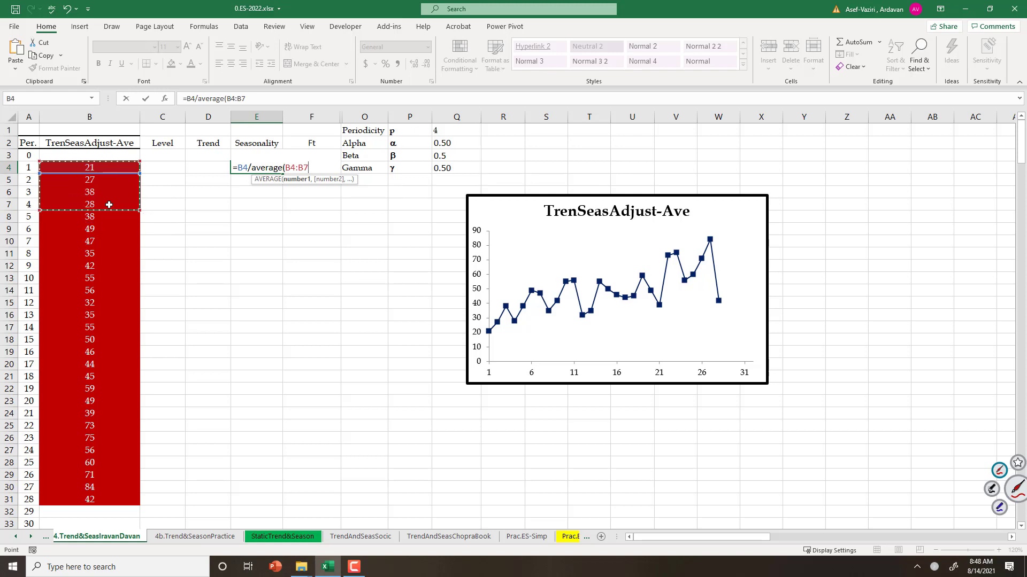
pyautogui.press('F4')
pyautogui.write(')')
pyautogui.press('Return')
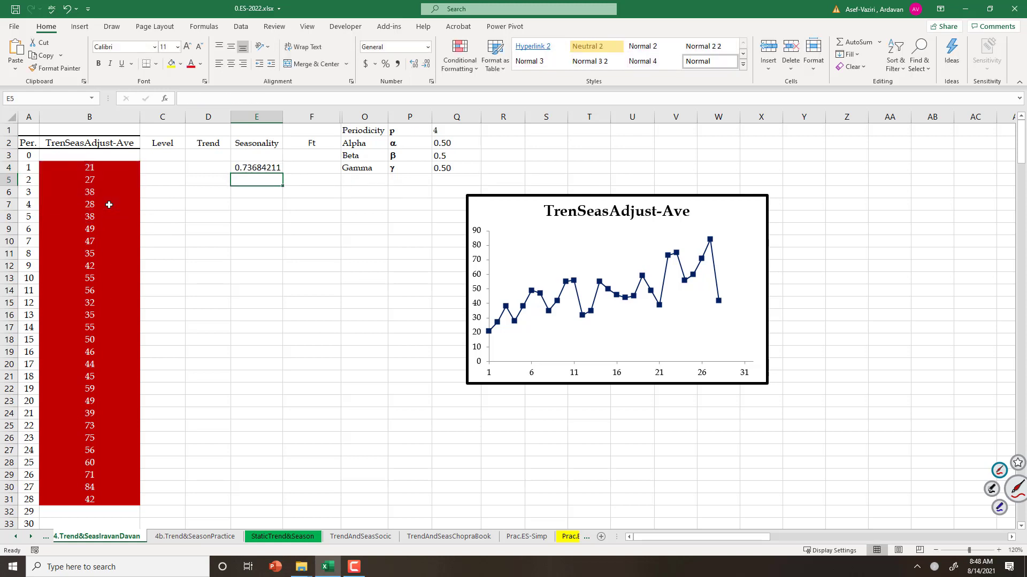
# - Try filling the seasonality formula from E4 down to E7, and clear the copies in E5:E7
pyautogui.click(278, 169)
pyautogui.moveTo(279, 170); pyautogui.dragTo(283, 209)
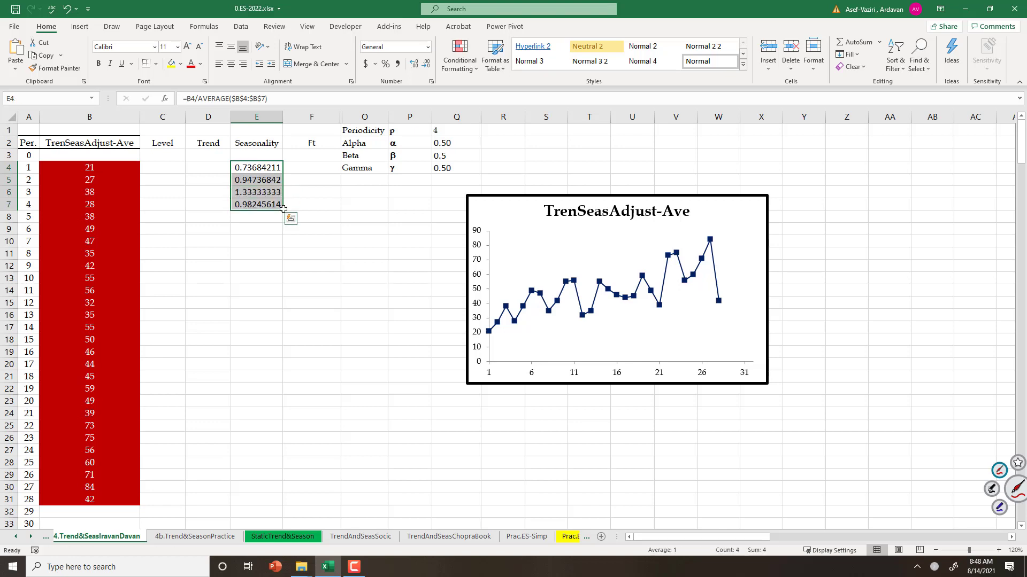
pyautogui.click(337, 204)
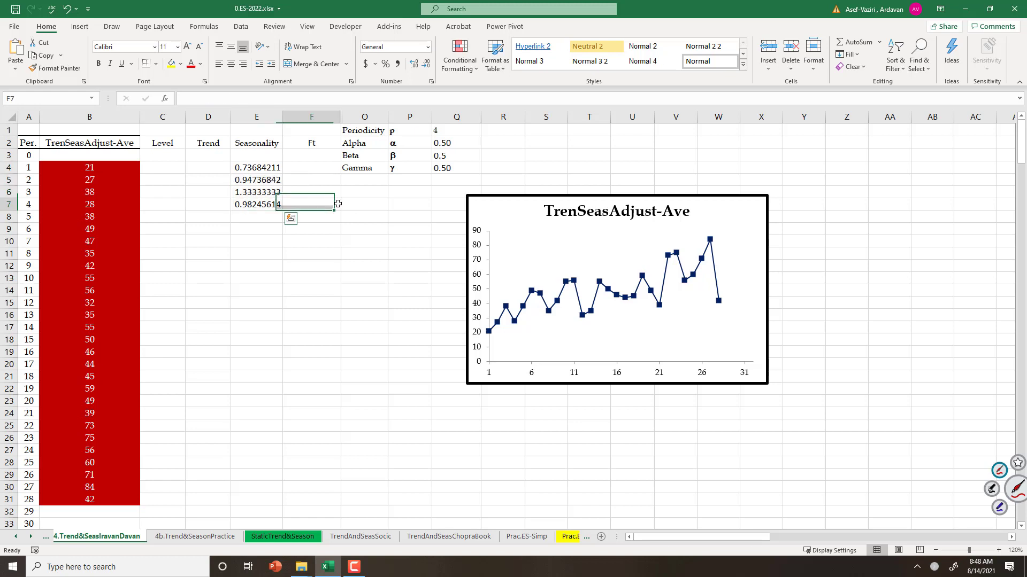
pyautogui.moveTo(257, 179); pyautogui.dragTo(257, 204)
pyautogui.press('Delete')
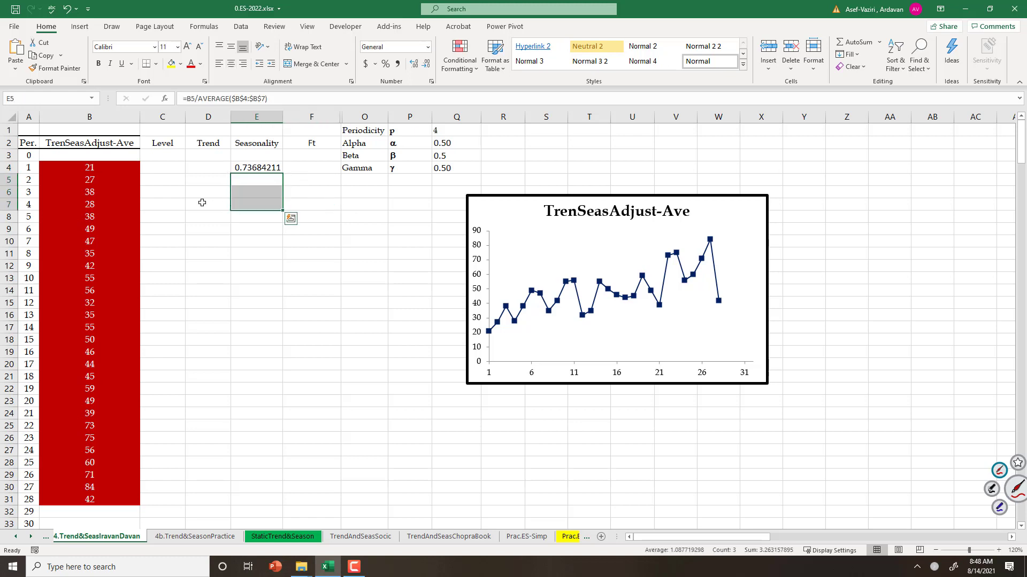
# - Set the period 0 level in C3 to the first demand value with =B4
pyautogui.hotkey('ctrl', 'Home')
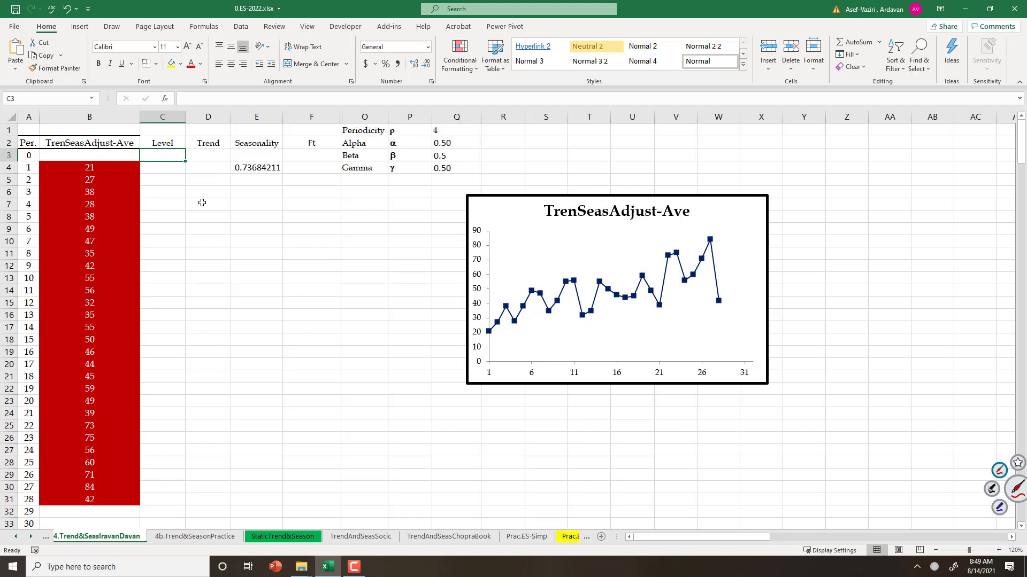
pyautogui.write('=')
pyautogui.click(131, 169)
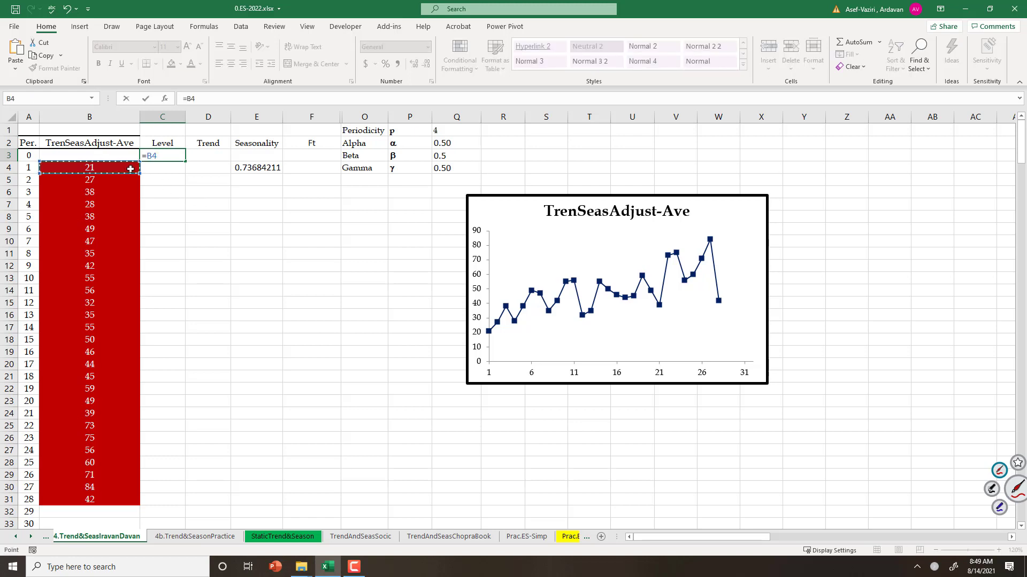
pyautogui.press('Return')
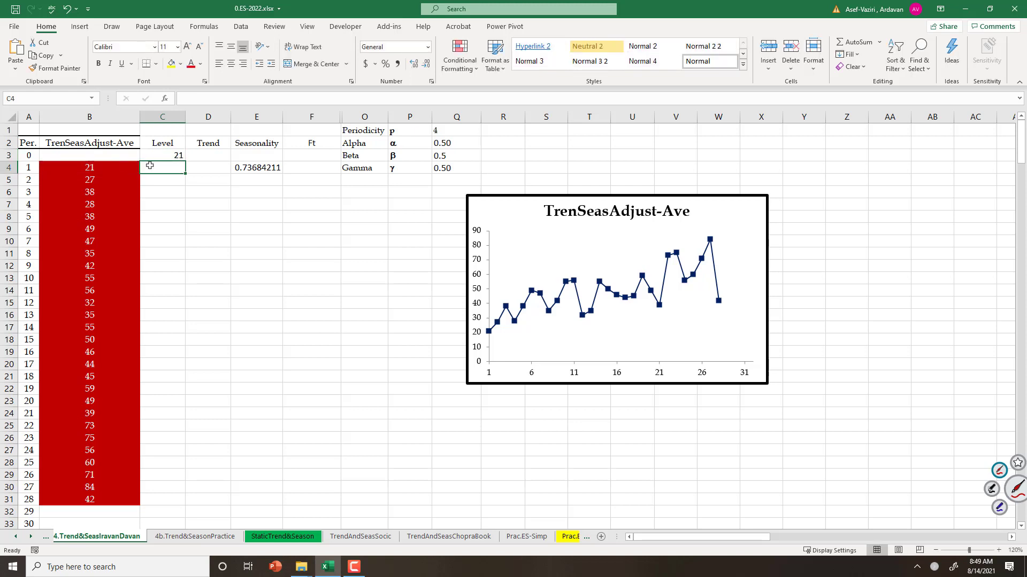
# - Enter the period 0 trend in D3 as =(B31-B4)/(COUNT(B4:B31)-1)
pyautogui.click(198, 156)
pyautogui.write('=')
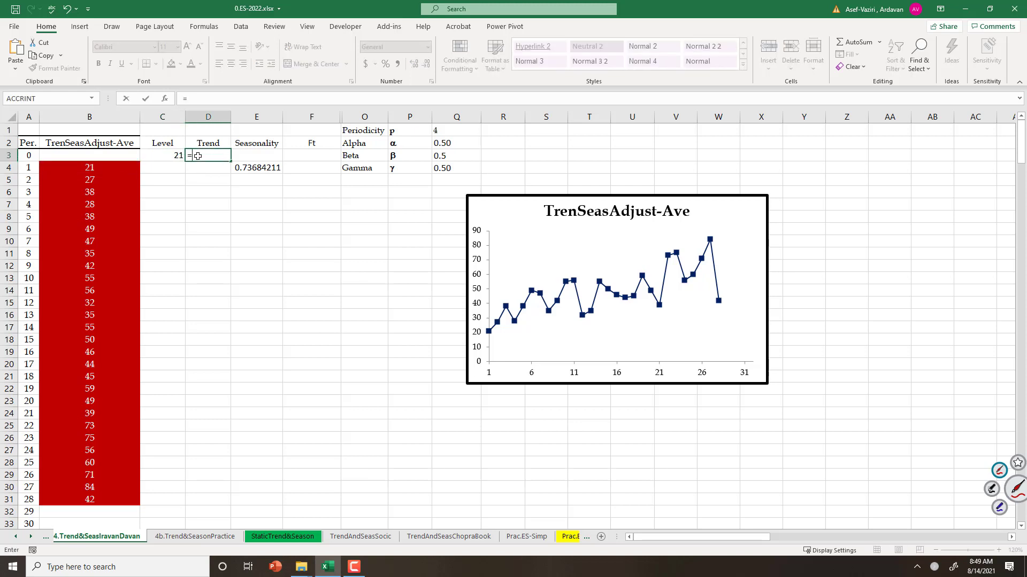
pyautogui.write('(')
pyautogui.click(117, 496)
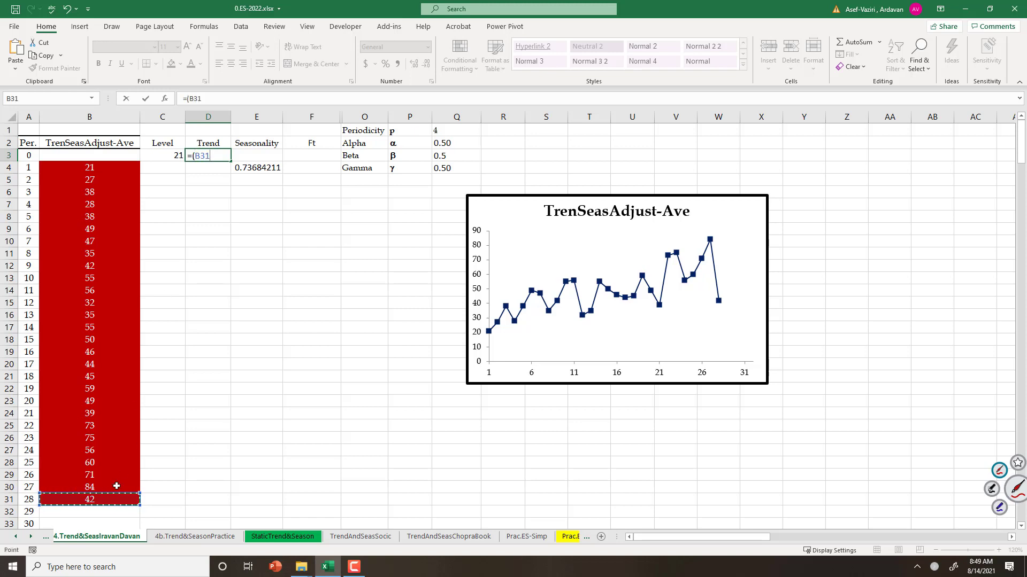
pyautogui.write('-')
pyautogui.click(127, 167)
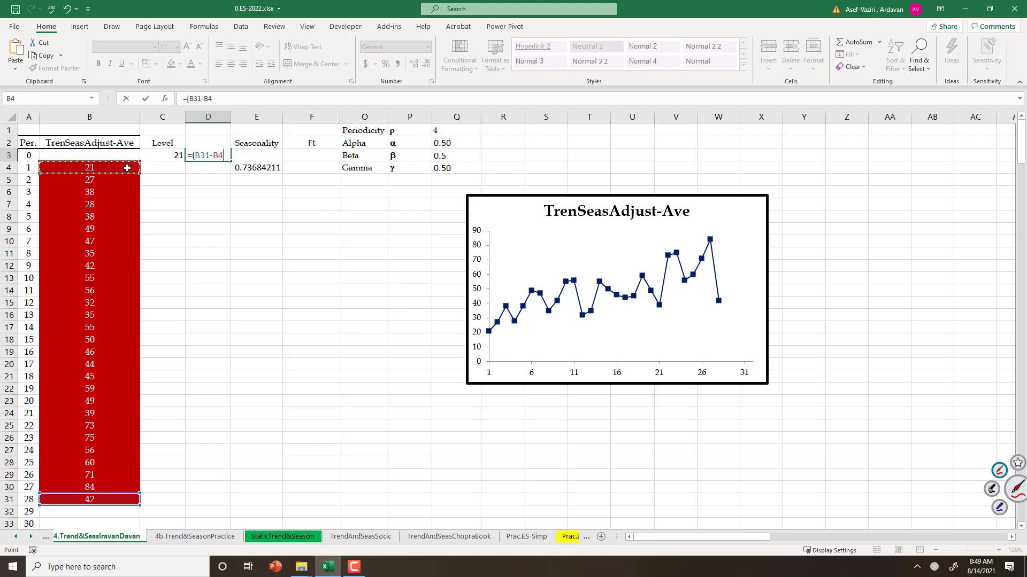
pyautogui.write(')/(')
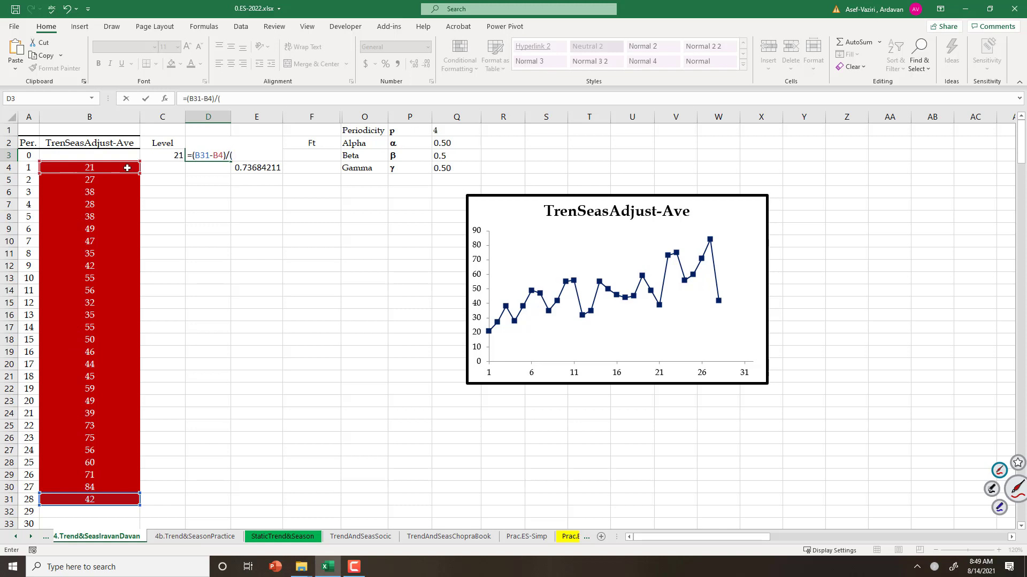
pyautogui.write('c')
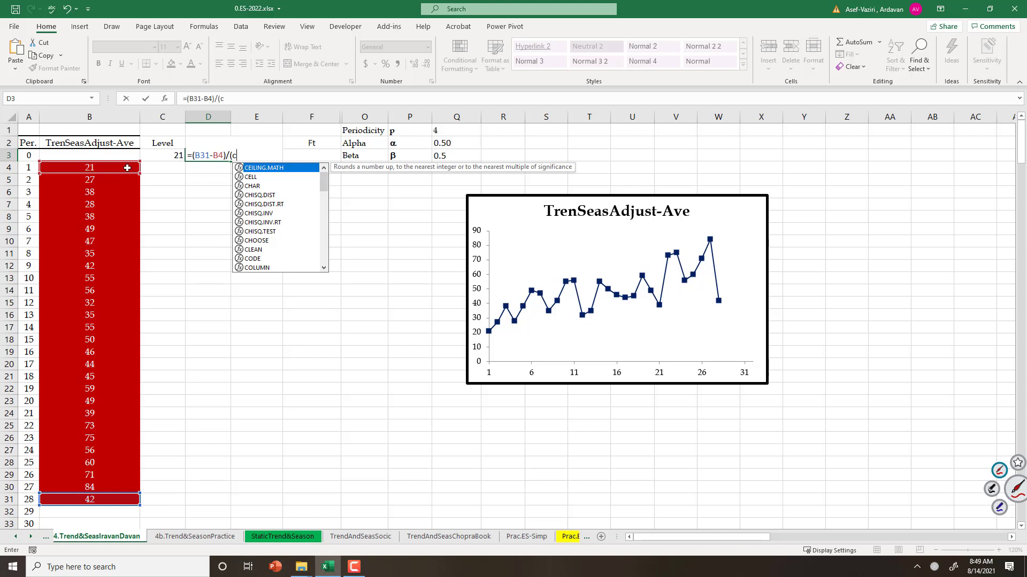
pyautogui.write('ou')
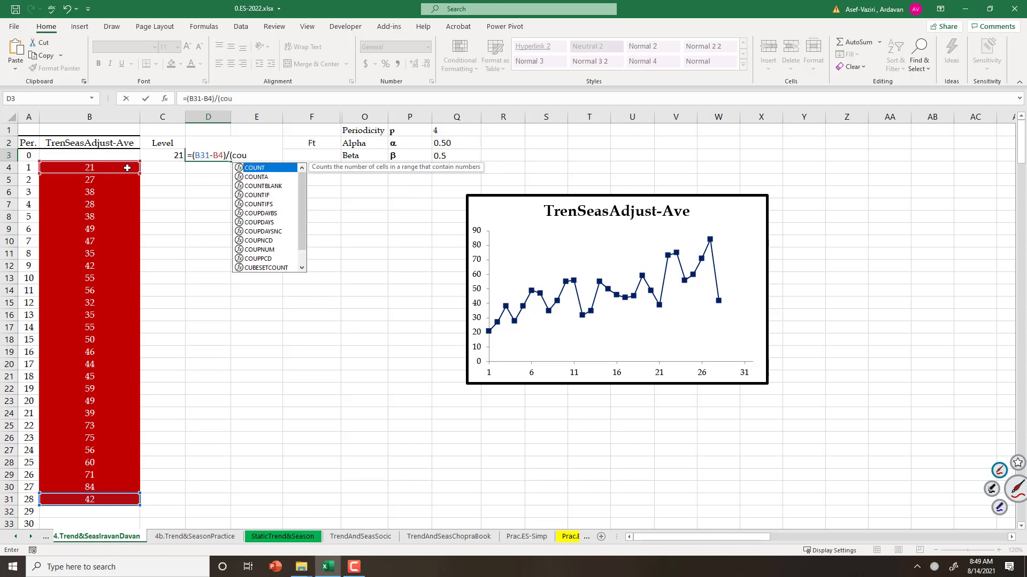
pyautogui.press('BackSpace')
pyautogui.press('BackSpace')
pyautogui.press('BackSpace')
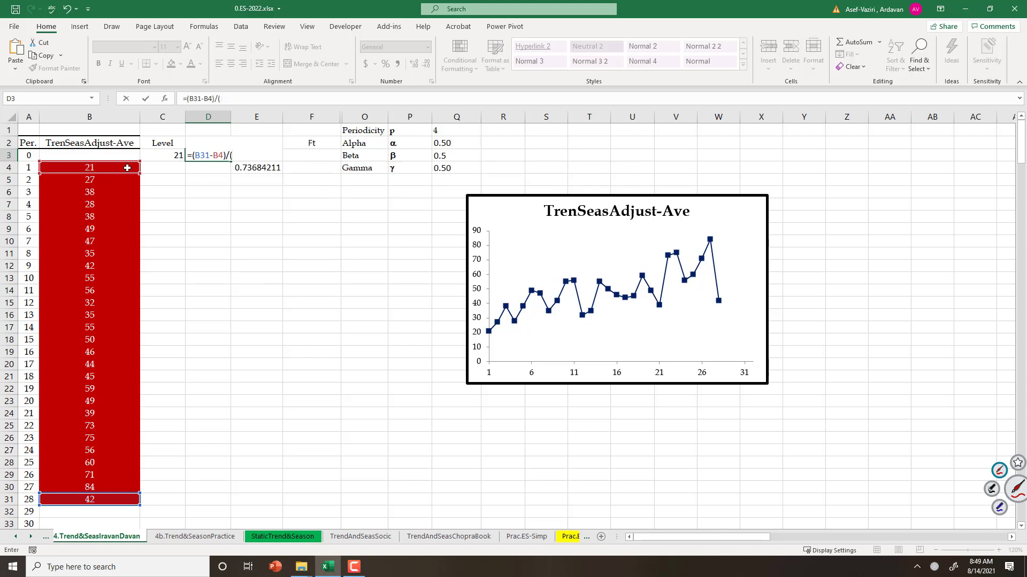
pyautogui.write('count')
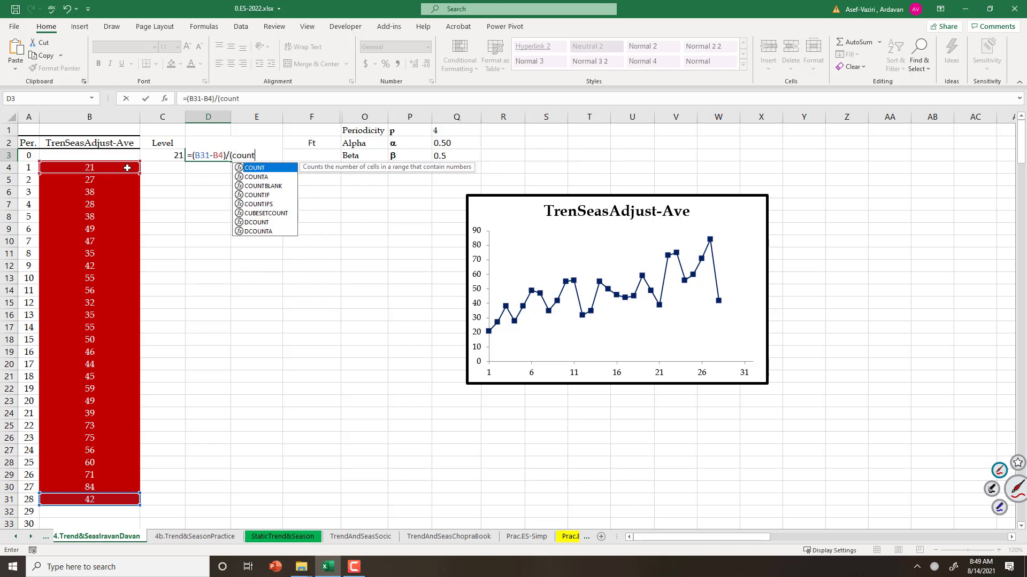
pyautogui.write('(')
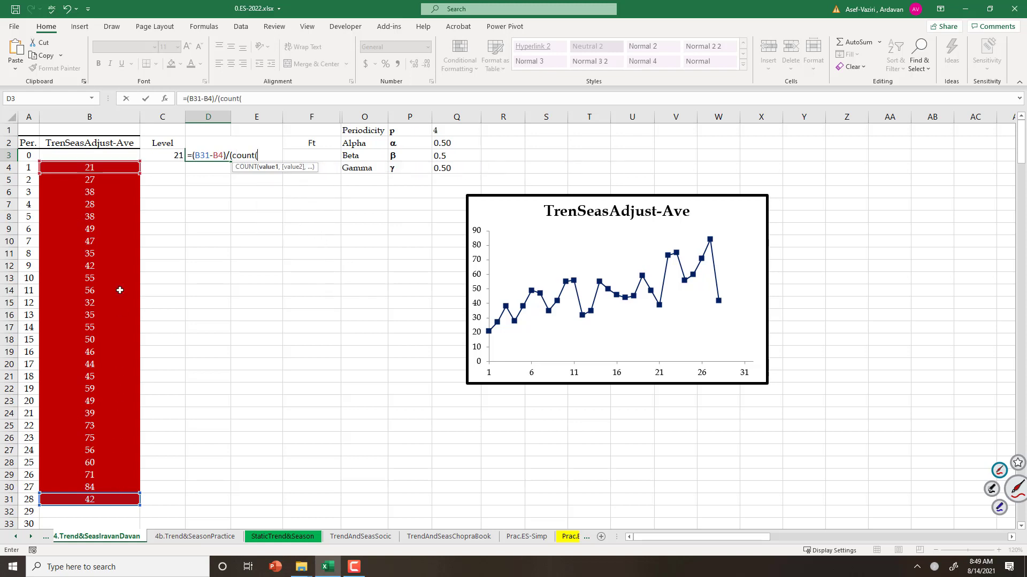
pyautogui.moveTo(119, 168); pyautogui.dragTo(118, 500)
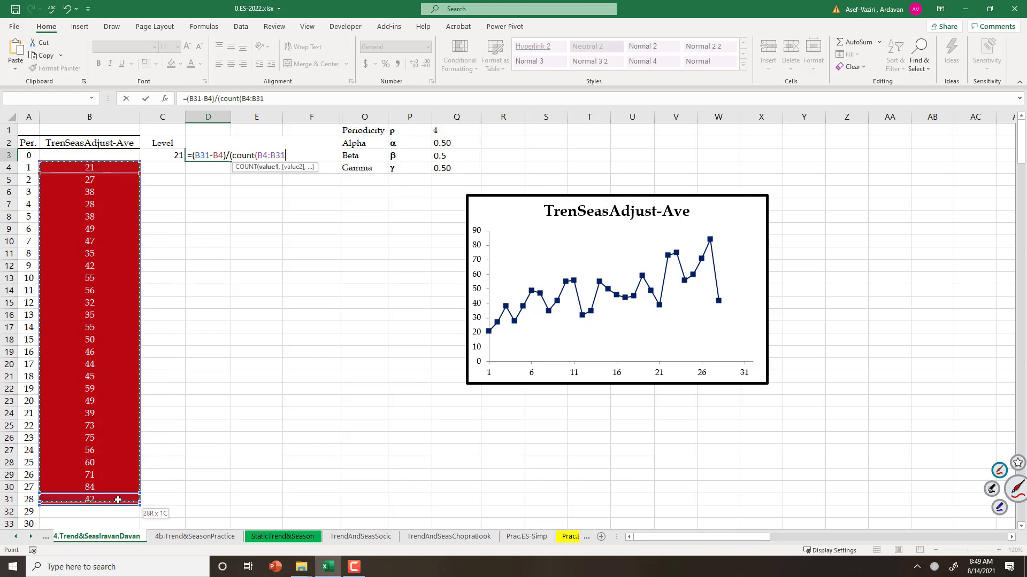
pyautogui.write(')-1')
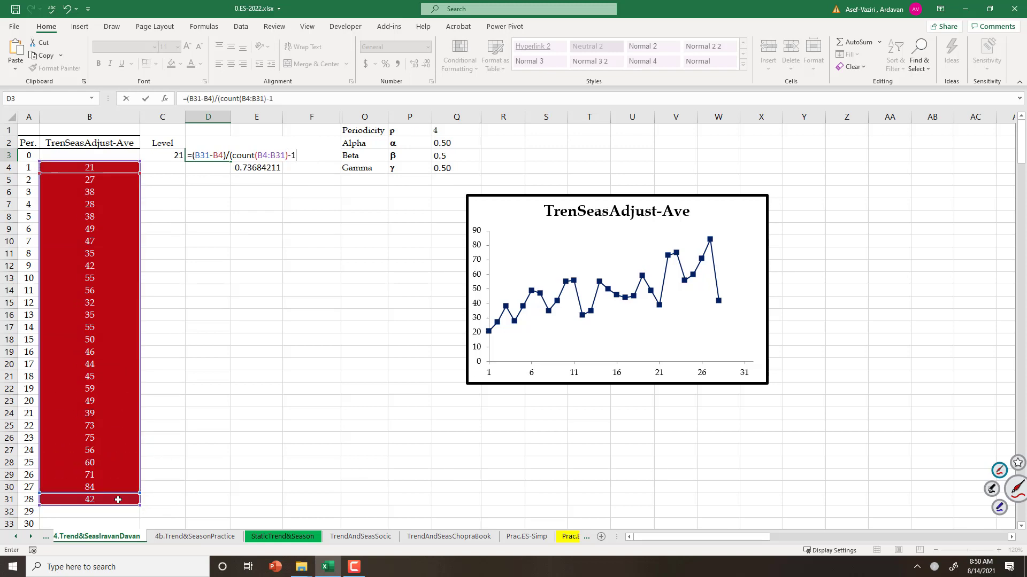
pyautogui.press('Return')
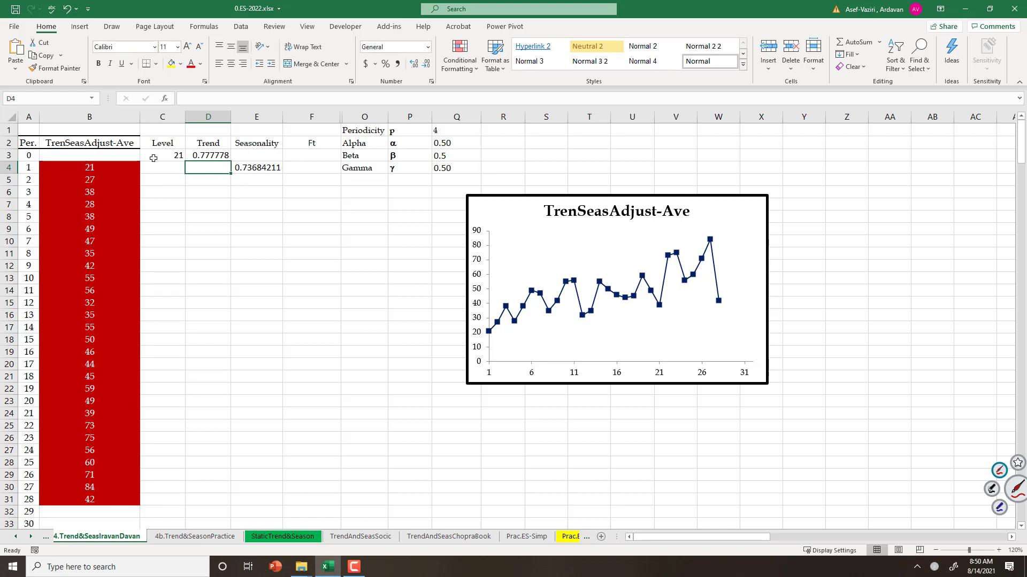
# - Replace the period 0 level in C3 with the first season's average, =AVERAGE(B4:B7)
pyautogui.click(153, 158)
pyautogui.write('=averag')
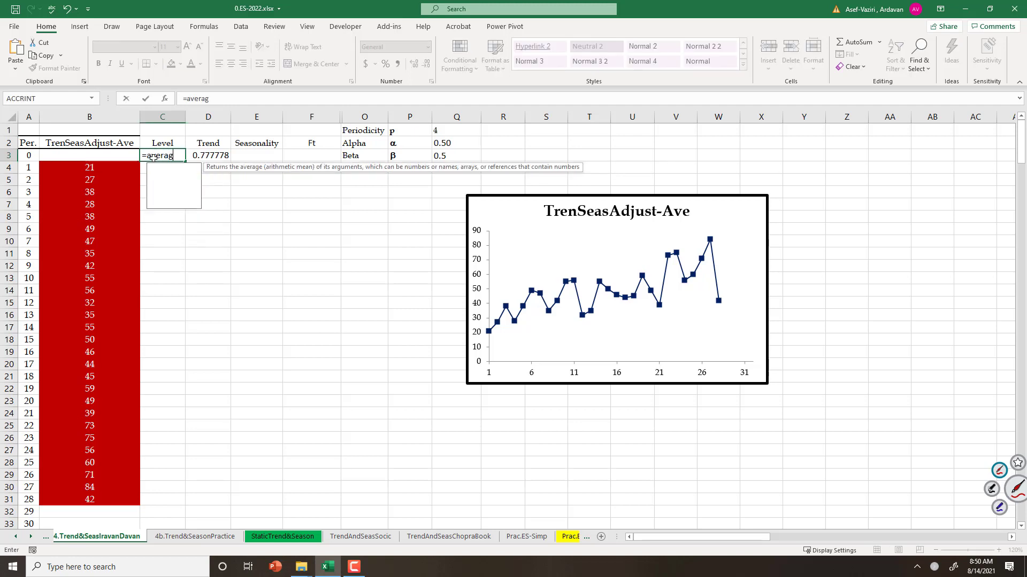
pyautogui.write('e(b4:b7)')
pyautogui.press('Return')
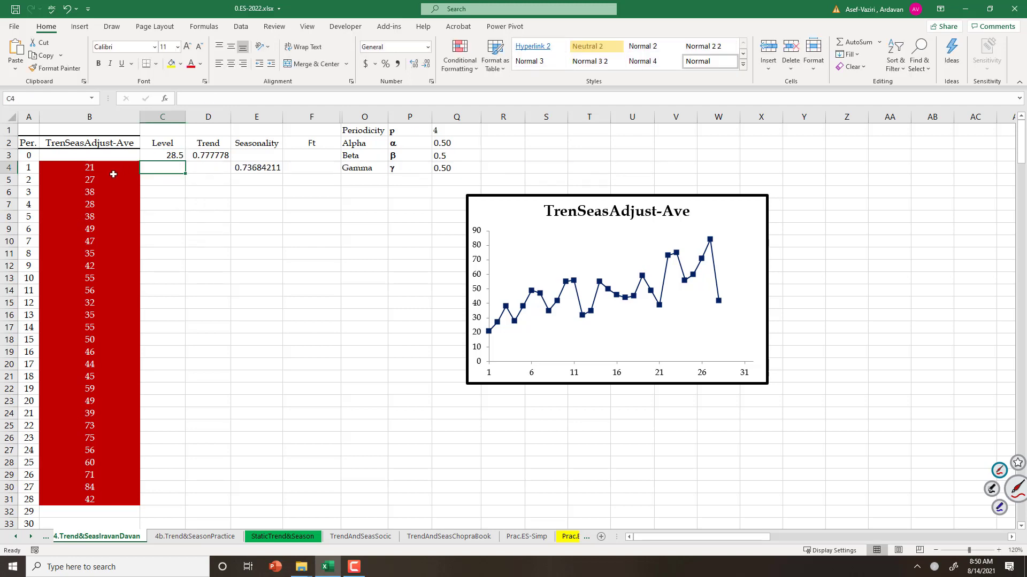
pyautogui.click(214, 156)
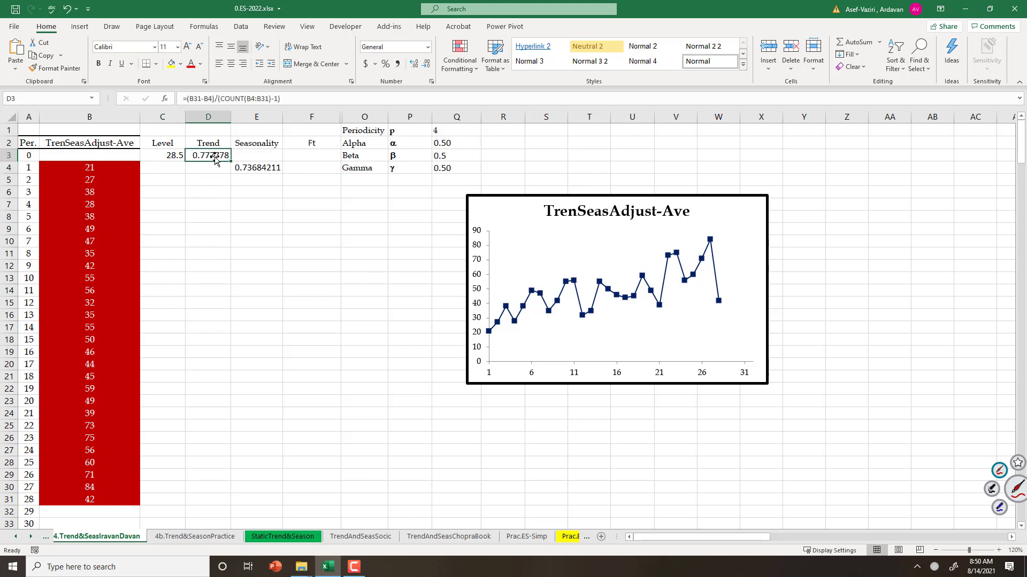
# - Replace the period 0 trend in D3 with =(AVERAGE(B28:B31)-AVERAGE(B4:B7))/(28-4-1)
pyautogui.write('=average')
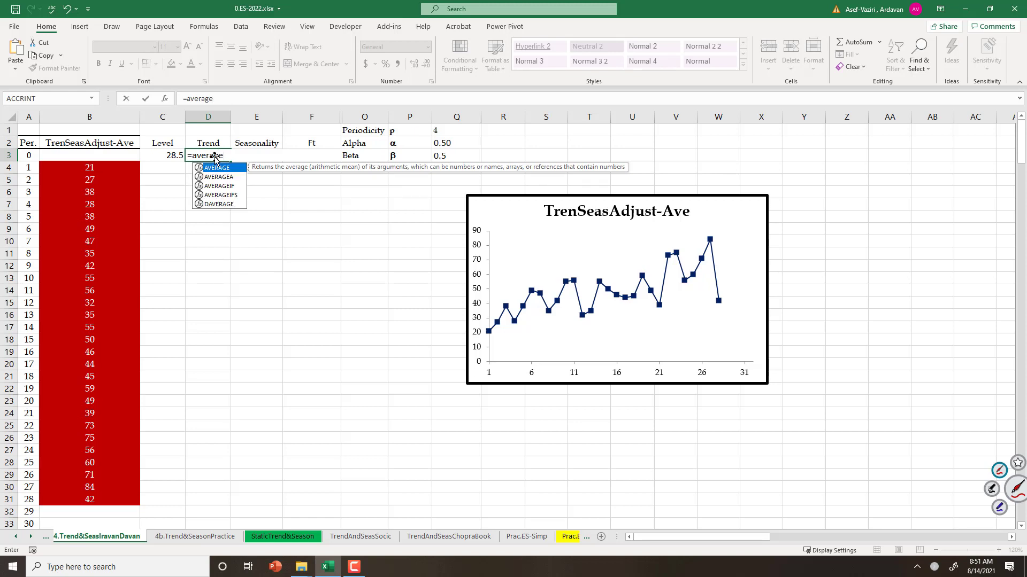
pyautogui.write('(')
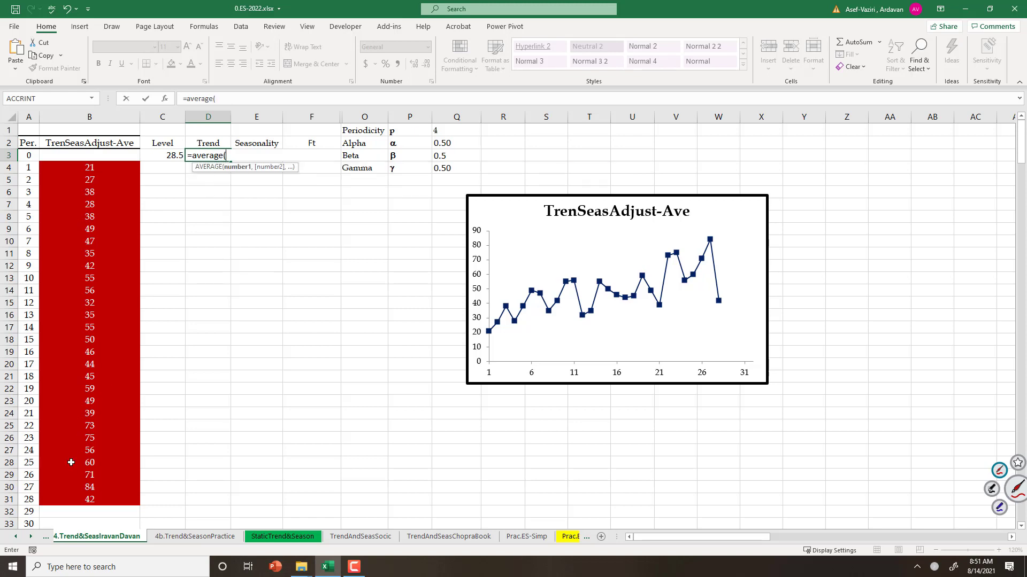
pyautogui.moveTo(71, 463); pyautogui.dragTo(76, 501)
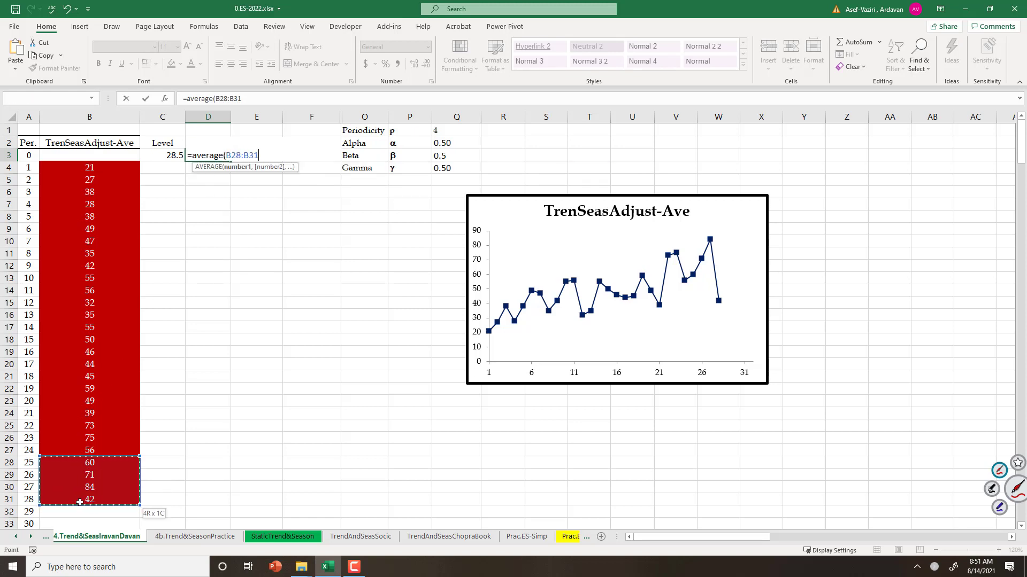
pyautogui.write(')-')
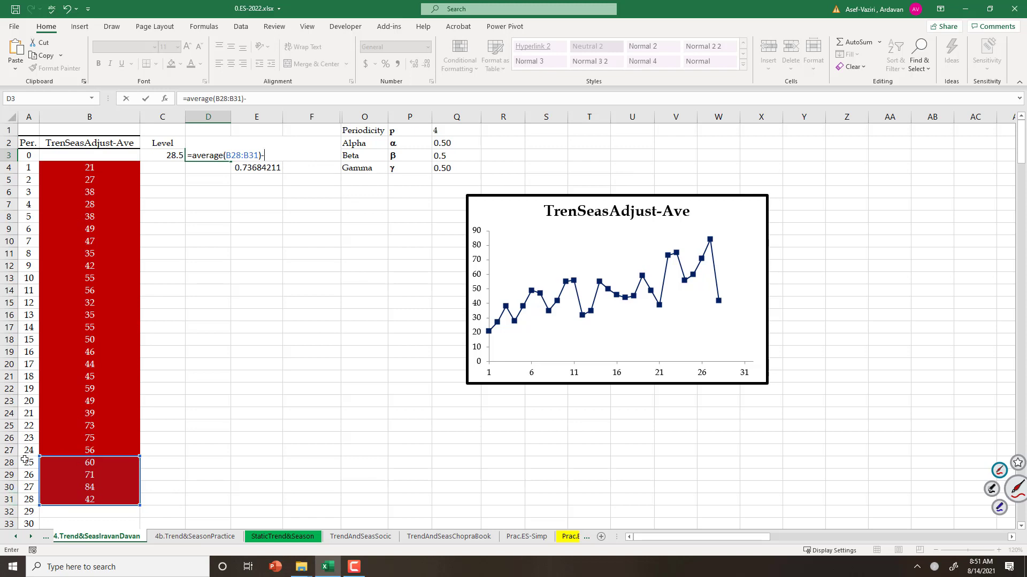
pyautogui.write('averag')
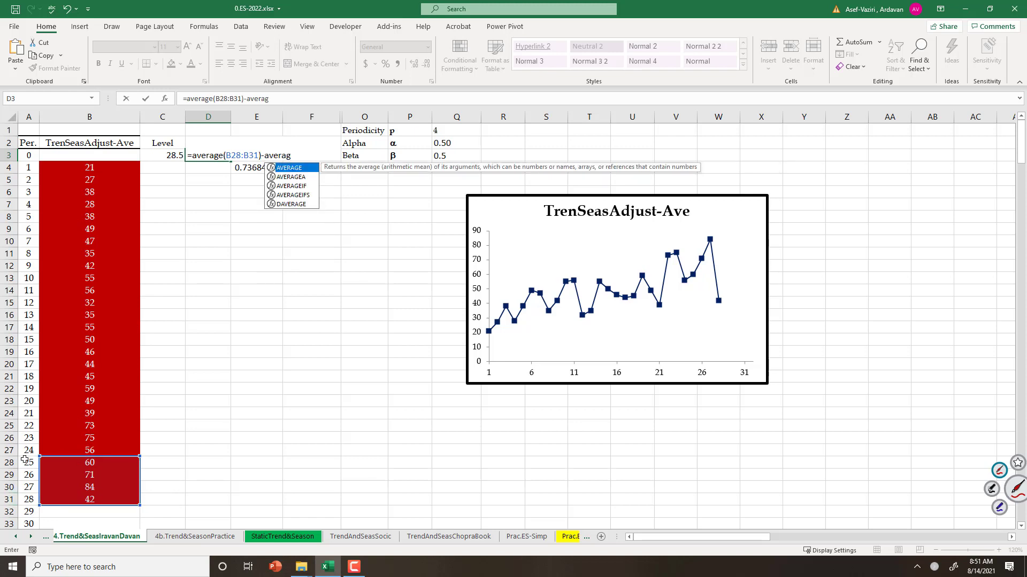
pyautogui.write('e(')
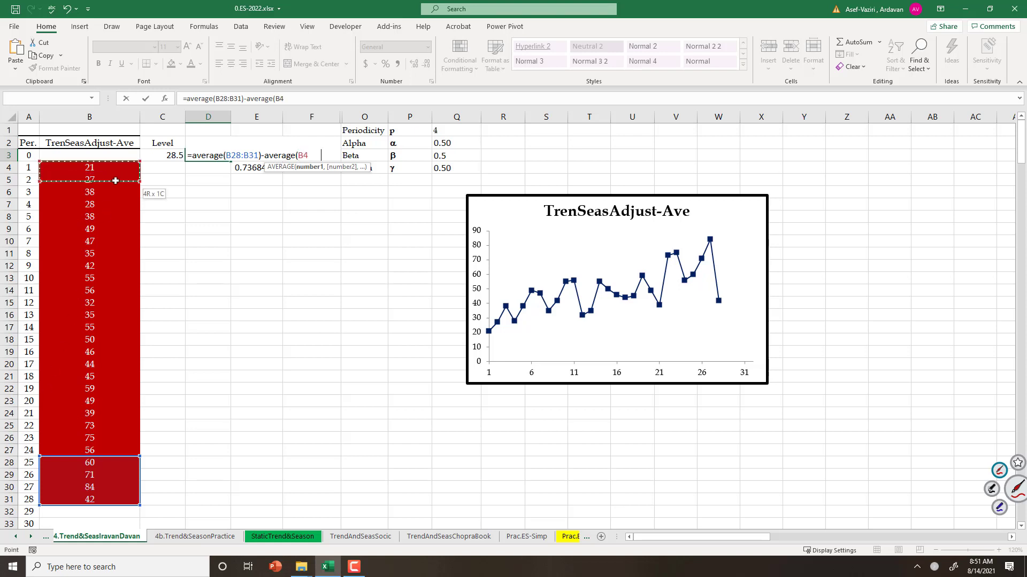
pyautogui.moveTo(115, 167); pyautogui.dragTo(116, 204)
pyautogui.write('))')
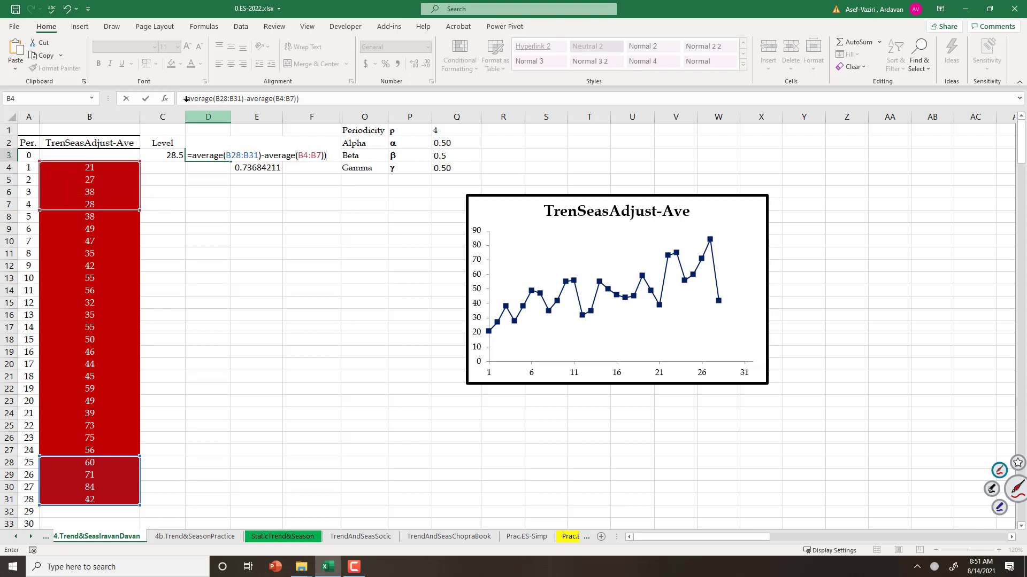
pyautogui.click(186, 101)
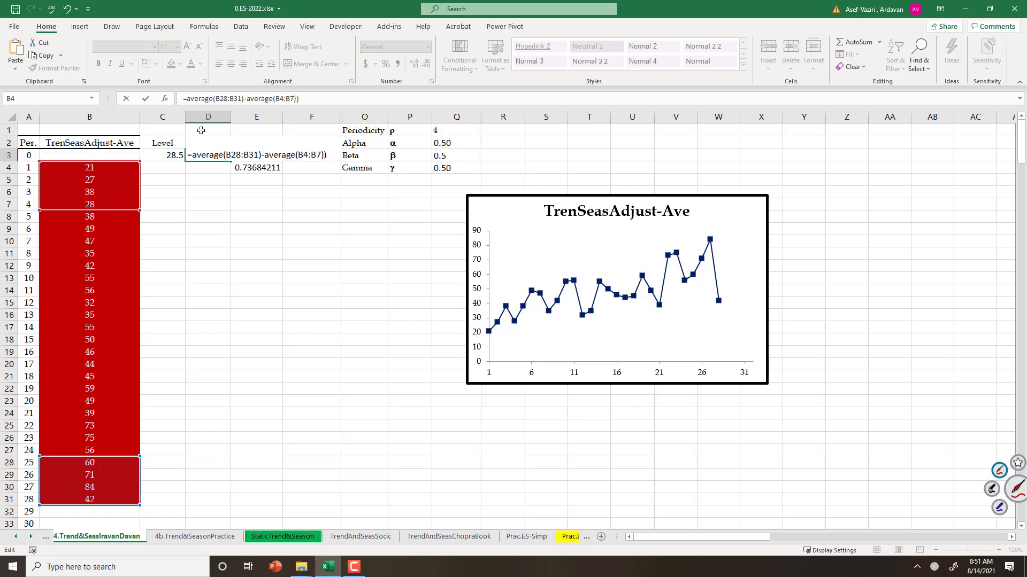
pyautogui.write('(')
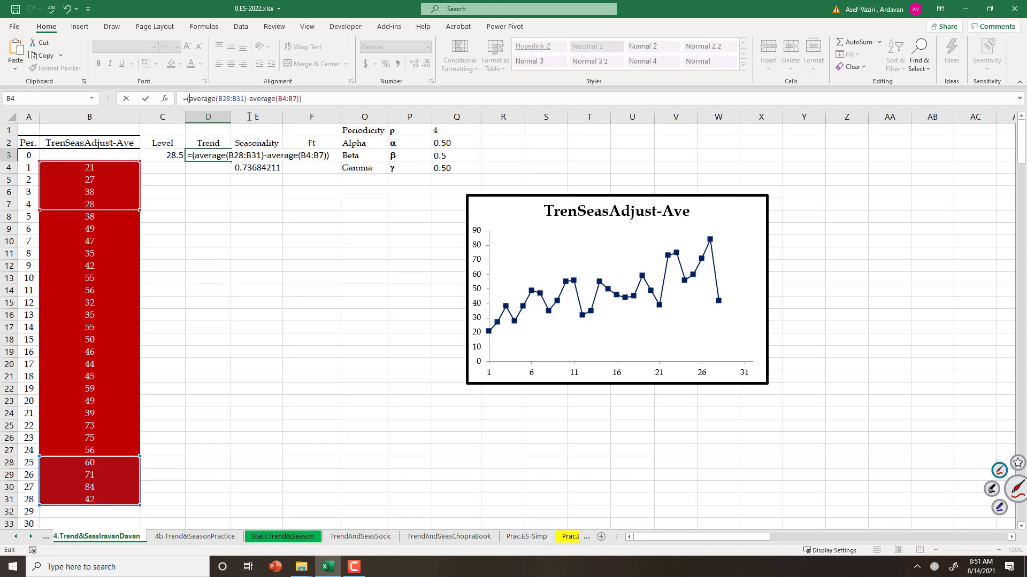
pyautogui.click(308, 99)
pyautogui.write('/(28-4-1)')
pyautogui.press('Return')
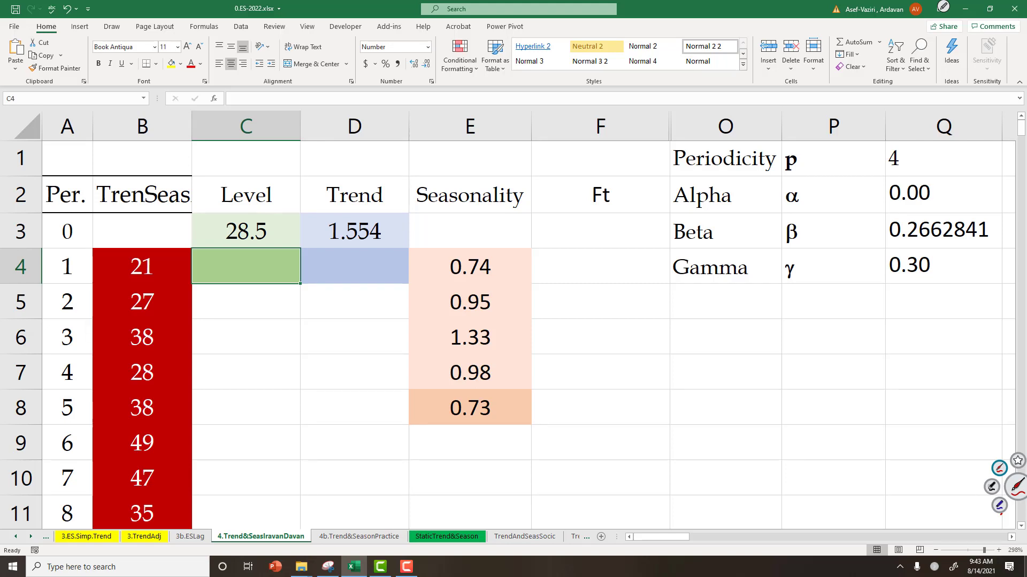
pyautogui.moveTo(116, 231)
pyautogui.mouseDown()
pyautogui.moveTo(159, 225)
pyautogui.moveTo(151, 235)
pyautogui.mouseUp()
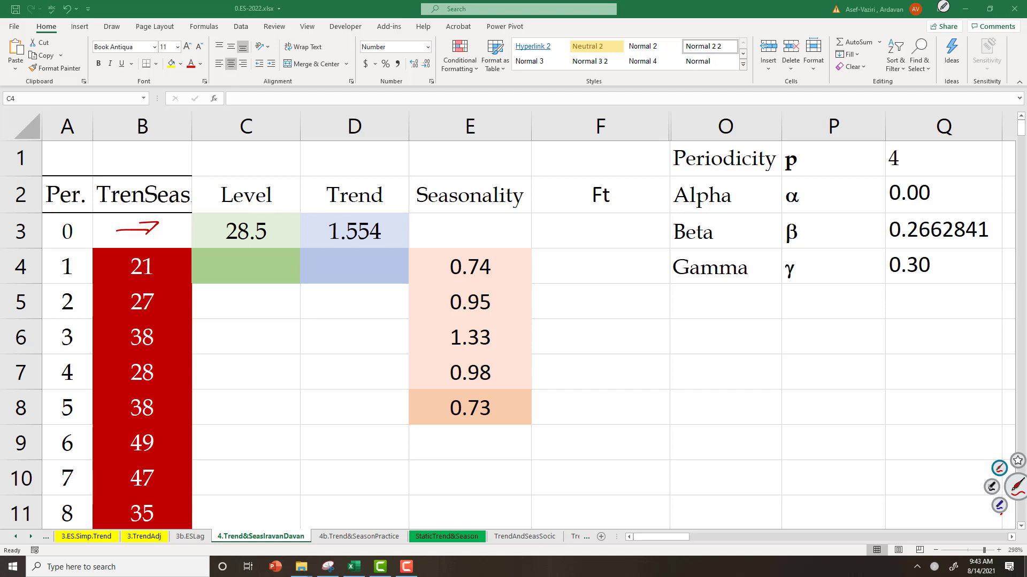
pyautogui.moveTo(442, 437); pyautogui.dragTo(501, 434)
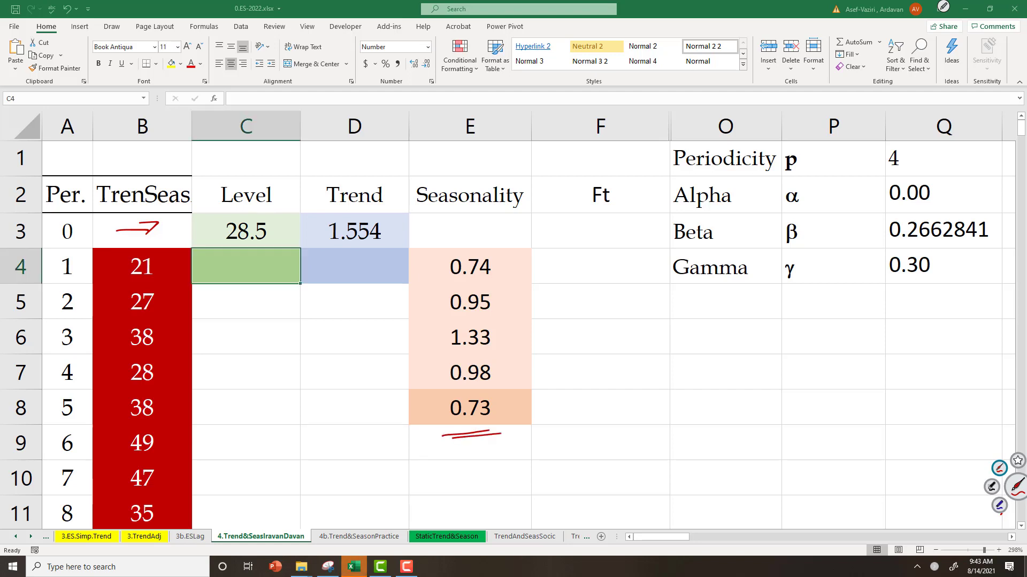
pyautogui.moveTo(531, 274)
pyautogui.mouseDown()
pyautogui.moveTo(452, 238)
pyautogui.moveTo(533, 272)
pyautogui.moveTo(521, 409)
pyautogui.mouseUp()
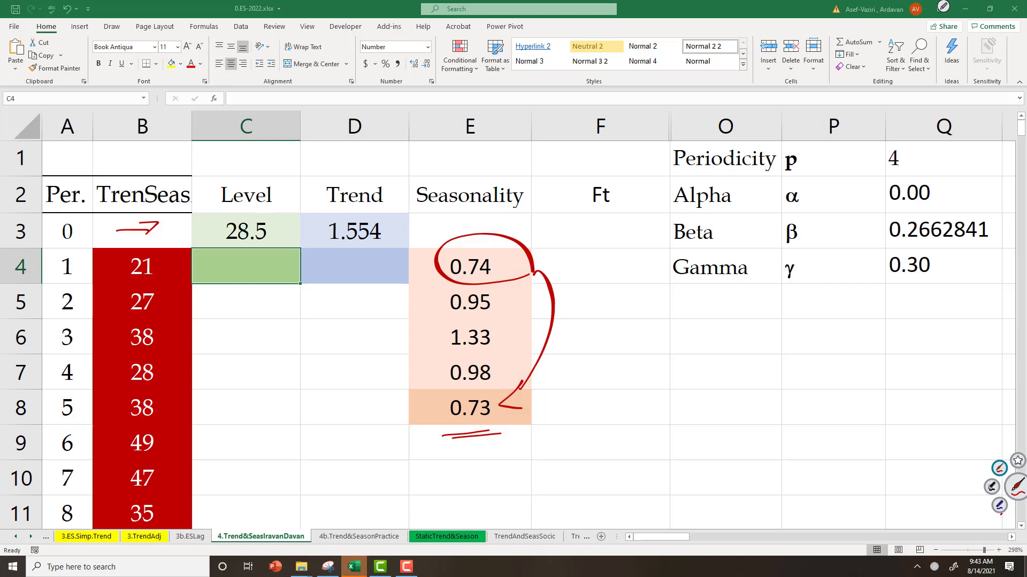
pyautogui.moveTo(269, 239)
pyautogui.mouseDown()
pyautogui.moveTo(282, 229)
pyautogui.moveTo(214, 219)
pyautogui.moveTo(272, 214)
pyautogui.moveTo(252, 264)
pyautogui.moveTo(265, 247)
pyautogui.mouseUp()
pyautogui.moveTo(613, 333)
pyautogui.mouseDown()
pyautogui.moveTo(600, 369)
pyautogui.moveTo(609, 395)
pyautogui.mouseUp()
pyautogui.moveTo(630, 347)
pyautogui.mouseDown()
pyautogui.moveTo(628, 387)
pyautogui.moveTo(669, 363)
pyautogui.mouseUp()
pyautogui.moveTo(743, 323); pyautogui.dragTo(734, 390)
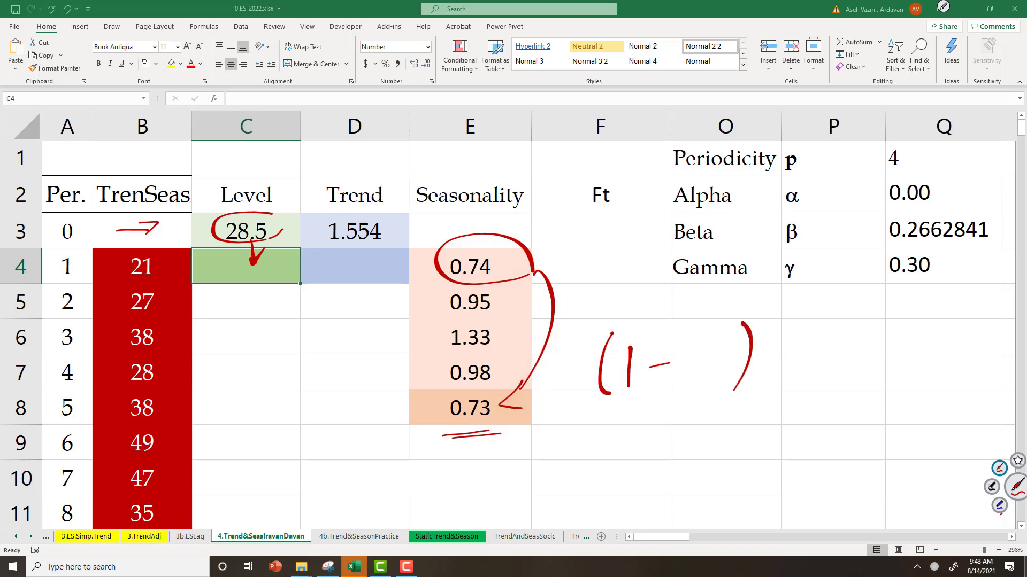
pyautogui.moveTo(762, 325); pyautogui.dragTo(796, 323)
pyautogui.moveTo(765, 327)
pyautogui.mouseDown()
pyautogui.moveTo(766, 367)
pyautogui.moveTo(834, 348)
pyautogui.mouseUp()
pyautogui.moveTo(818, 339); pyautogui.dragTo(819, 366)
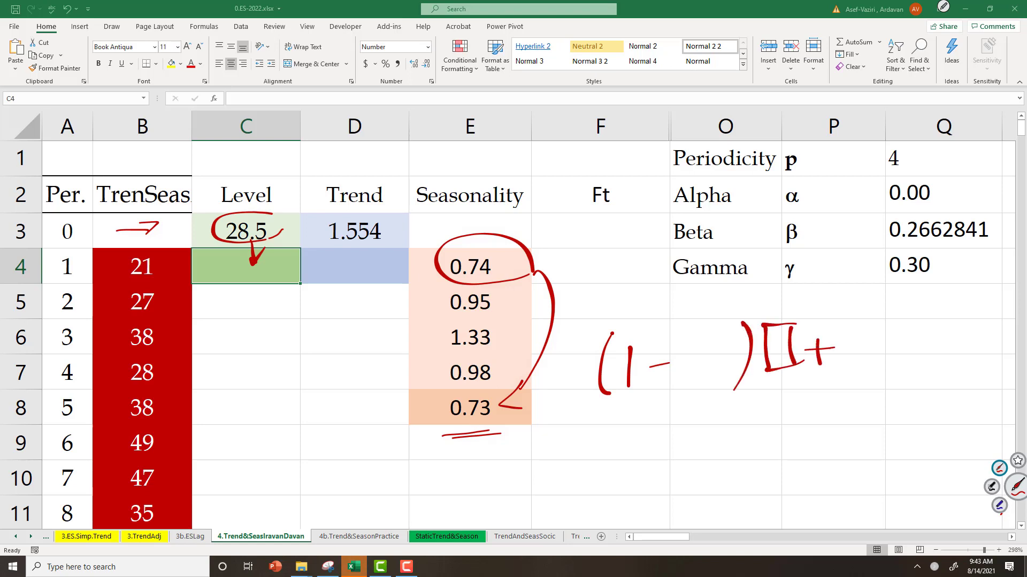
pyautogui.moveTo(908, 313)
pyautogui.mouseDown()
pyautogui.moveTo(900, 354)
pyautogui.moveTo(932, 367)
pyautogui.moveTo(934, 337)
pyautogui.mouseUp()
pyautogui.moveTo(935, 337); pyautogui.dragTo(931, 373)
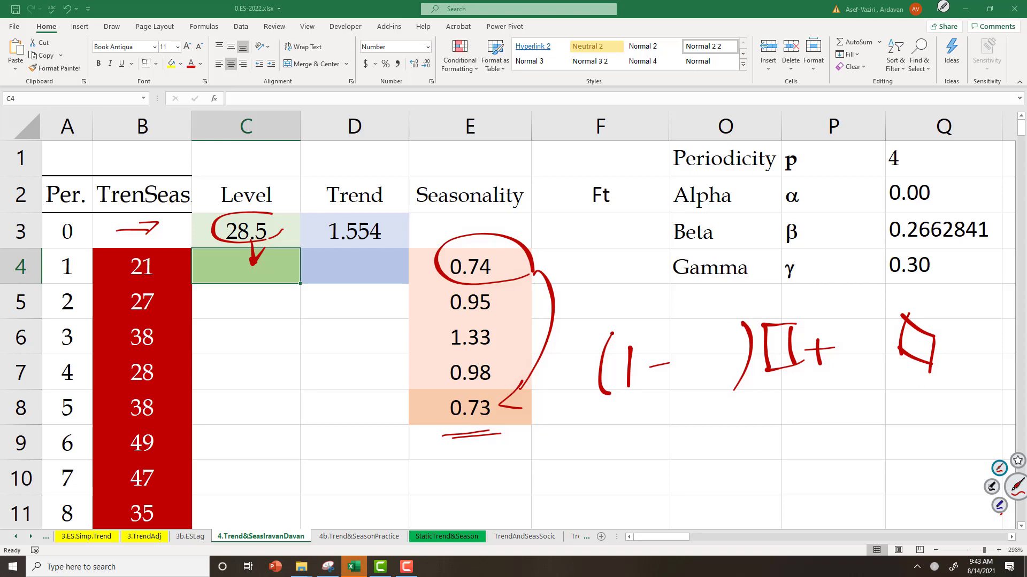
pyautogui.moveTo(680, 358)
pyautogui.mouseDown()
pyautogui.moveTo(725, 336)
pyautogui.moveTo(683, 363)
pyautogui.moveTo(726, 345)
pyautogui.mouseUp()
pyautogui.moveTo(694, 377)
pyautogui.mouseDown()
pyautogui.moveTo(725, 344)
pyautogui.moveTo(700, 333)
pyautogui.mouseUp()
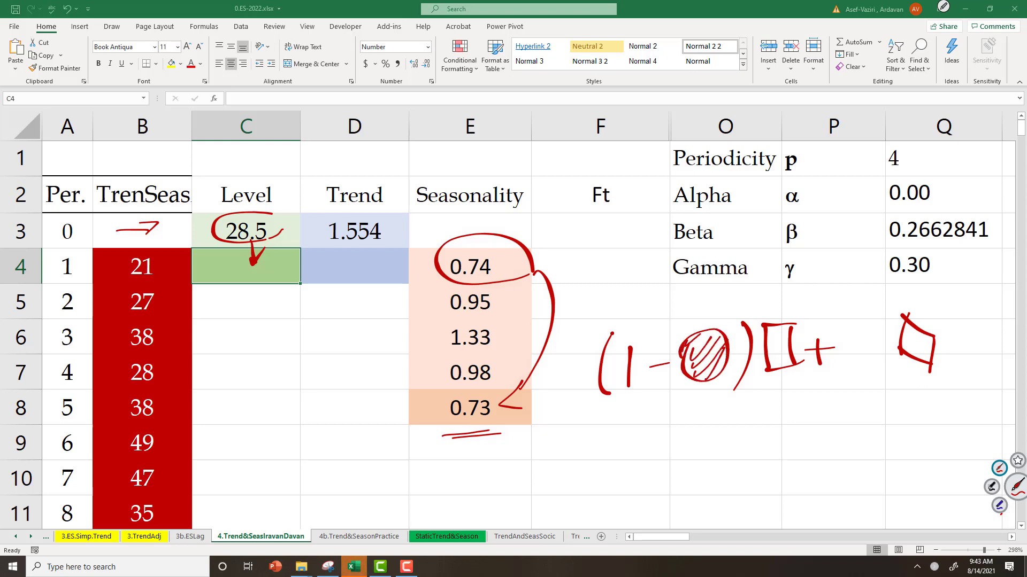
pyautogui.moveTo(838, 327)
pyautogui.mouseDown()
pyautogui.moveTo(878, 343)
pyautogui.moveTo(837, 328)
pyautogui.moveTo(850, 371)
pyautogui.moveTo(835, 353)
pyautogui.moveTo(874, 350)
pyautogui.moveTo(844, 372)
pyautogui.mouseUp()
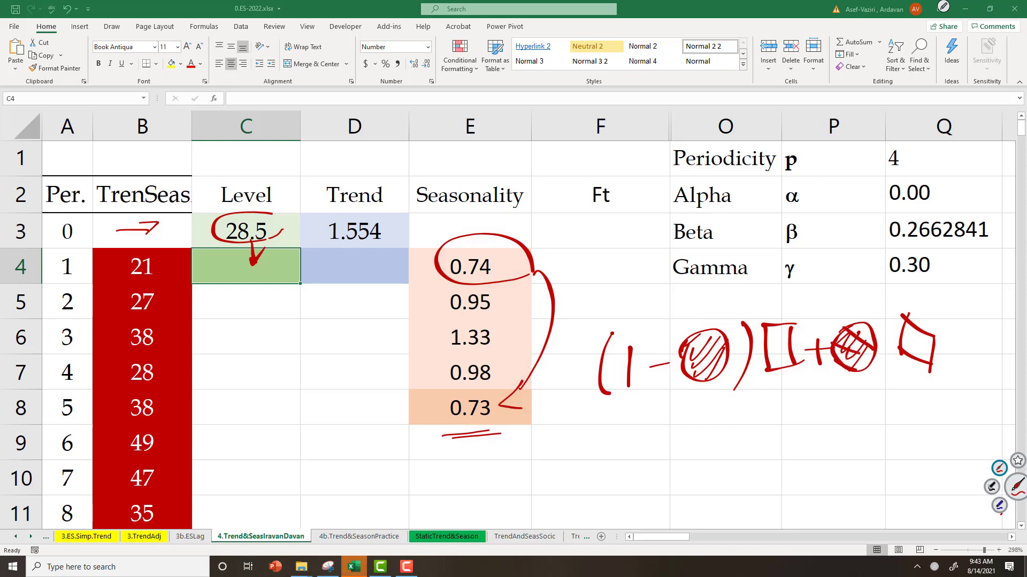
pyautogui.moveTo(860, 310)
pyautogui.mouseDown()
pyautogui.moveTo(866, 208)
pyautogui.moveTo(882, 191)
pyautogui.mouseUp()
pyautogui.moveTo(713, 334)
pyautogui.mouseDown()
pyautogui.moveTo(728, 220)
pyautogui.moveTo(810, 188)
pyautogui.mouseUp()
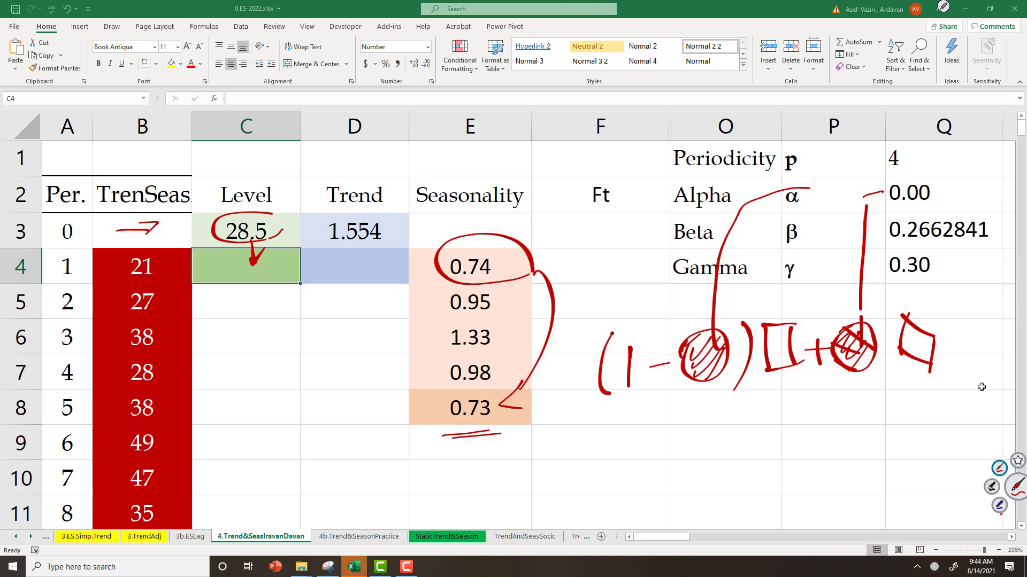
# - Set Alpha in Q2 to 0.5 and fill that value down to Beta and Gamma in Q3:Q4
pyautogui.click(935, 196)
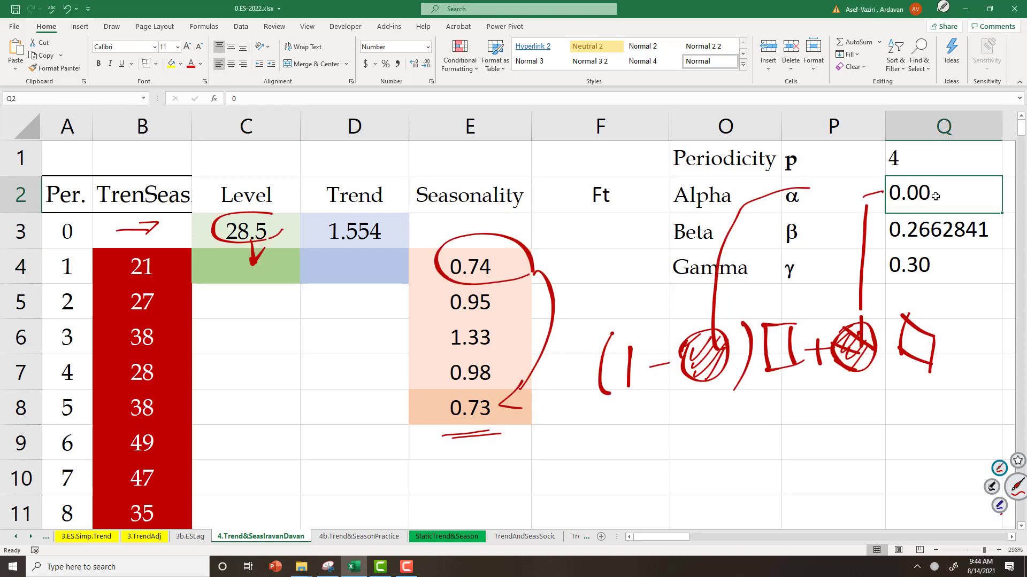
pyautogui.write('.5')
pyautogui.press('Return')
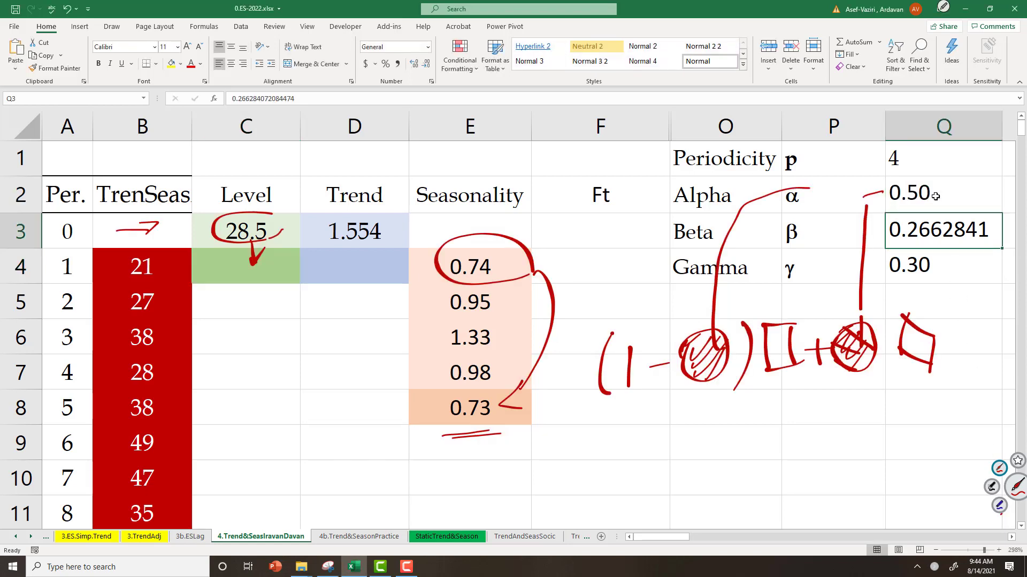
pyautogui.click(964, 188)
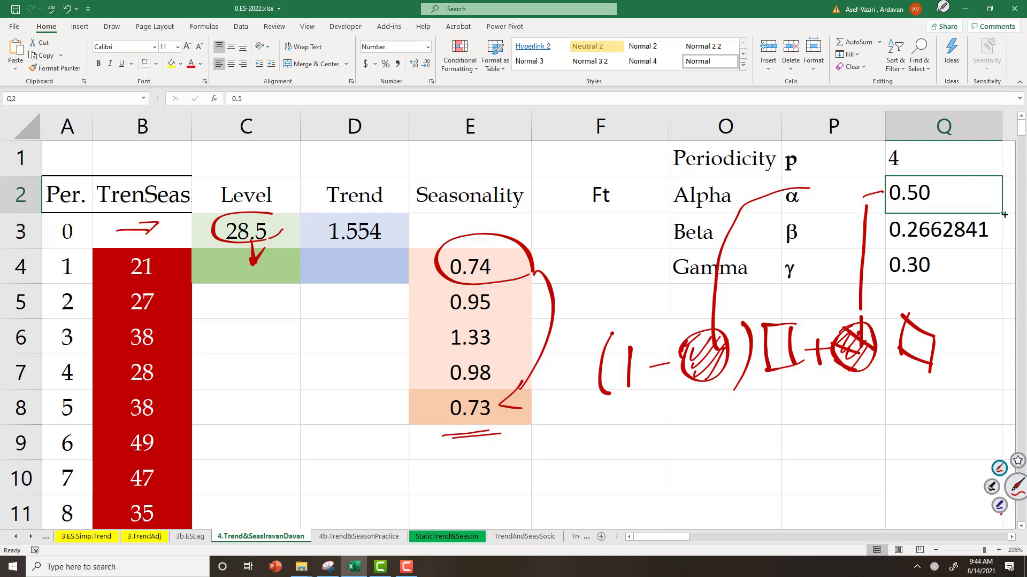
pyautogui.moveTo(1001, 212); pyautogui.dragTo(999, 279)
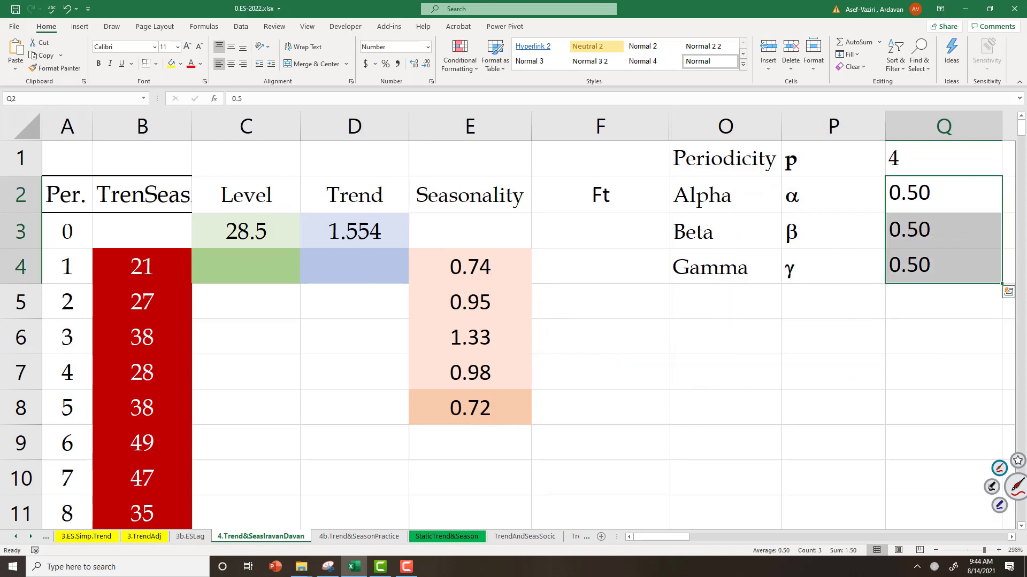
pyautogui.moveTo(607, 324)
pyautogui.mouseDown()
pyautogui.moveTo(606, 367)
pyautogui.moveTo(654, 337)
pyautogui.moveTo(682, 346)
pyautogui.moveTo(684, 361)
pyautogui.mouseUp()
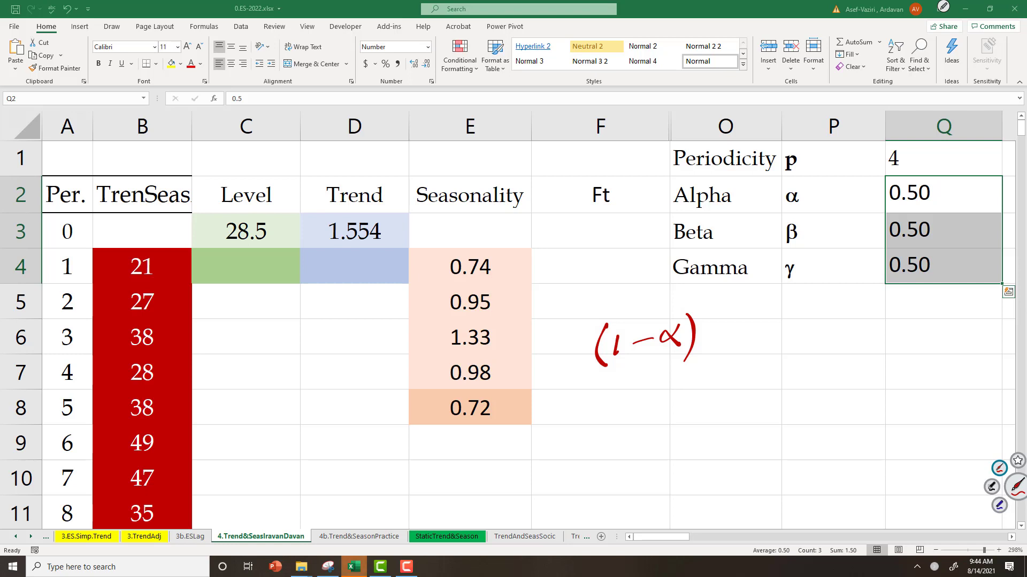
pyautogui.moveTo(290, 230)
pyautogui.mouseDown()
pyautogui.moveTo(265, 245)
pyautogui.moveTo(219, 222)
pyautogui.moveTo(393, 214)
pyautogui.moveTo(296, 238)
pyautogui.mouseUp()
pyautogui.moveTo(406, 230)
pyautogui.mouseDown()
pyautogui.moveTo(345, 257)
pyautogui.moveTo(201, 197)
pyautogui.moveTo(438, 216)
pyautogui.moveTo(714, 288)
pyautogui.moveTo(695, 328)
pyautogui.moveTo(743, 305)
pyautogui.mouseUp()
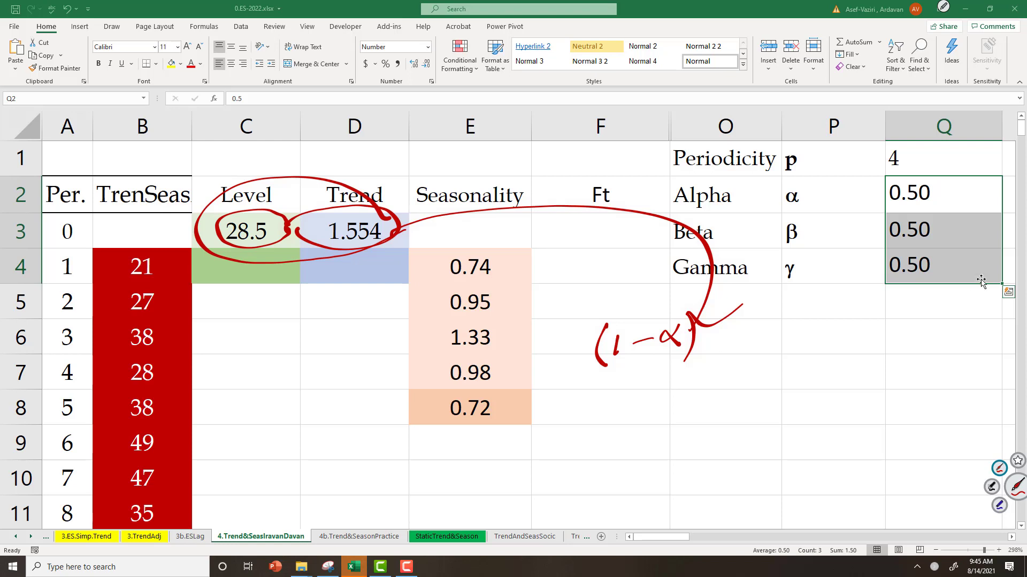
# - Enter the first part of the period 1 level formula in C4 as =(1-$Q$2)*(C3+D3)
pyautogui.click(250, 285)
pyautogui.write('=(1-')
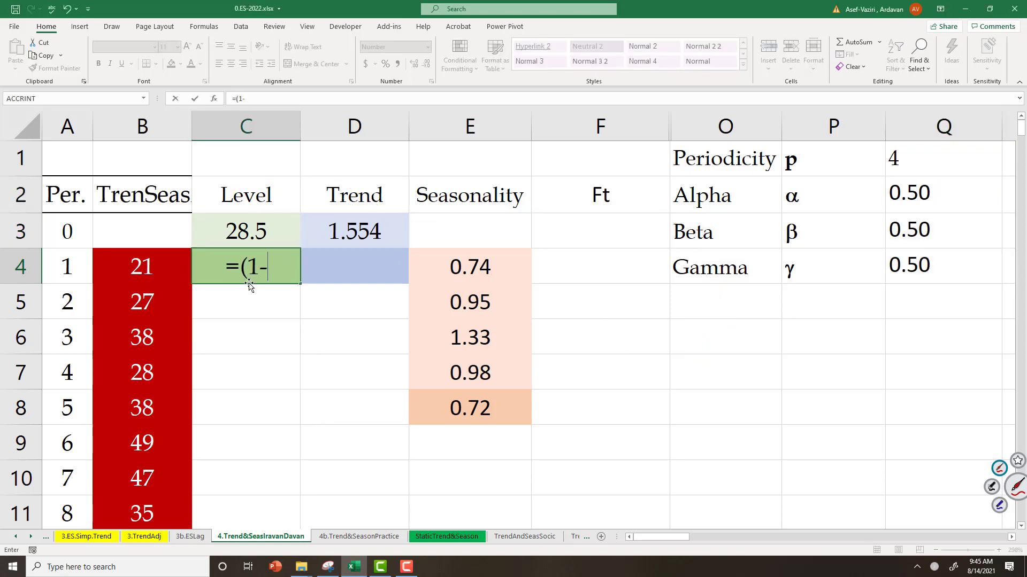
pyautogui.click(890, 195)
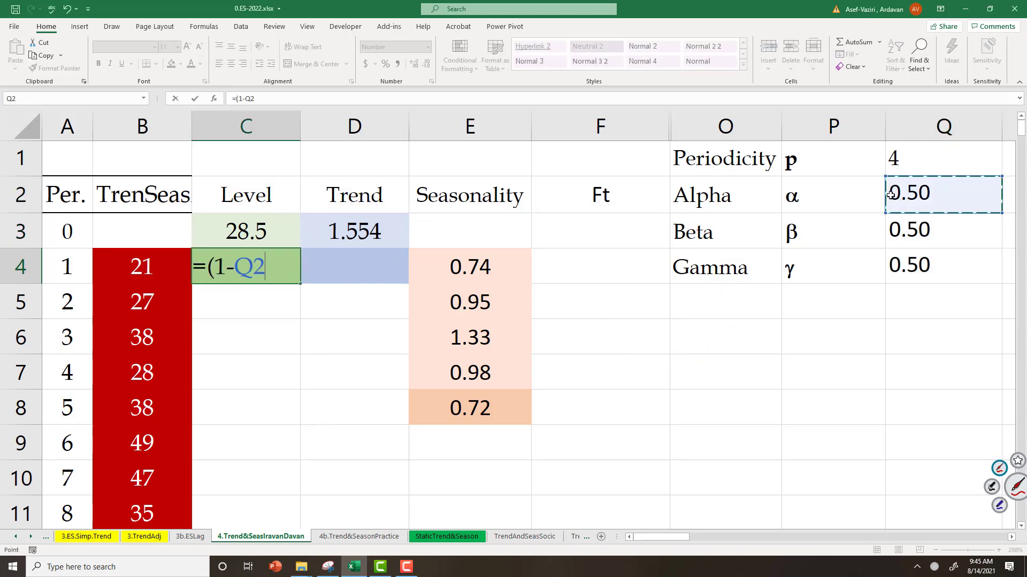
pyautogui.press('F4')
pyautogui.write(')*')
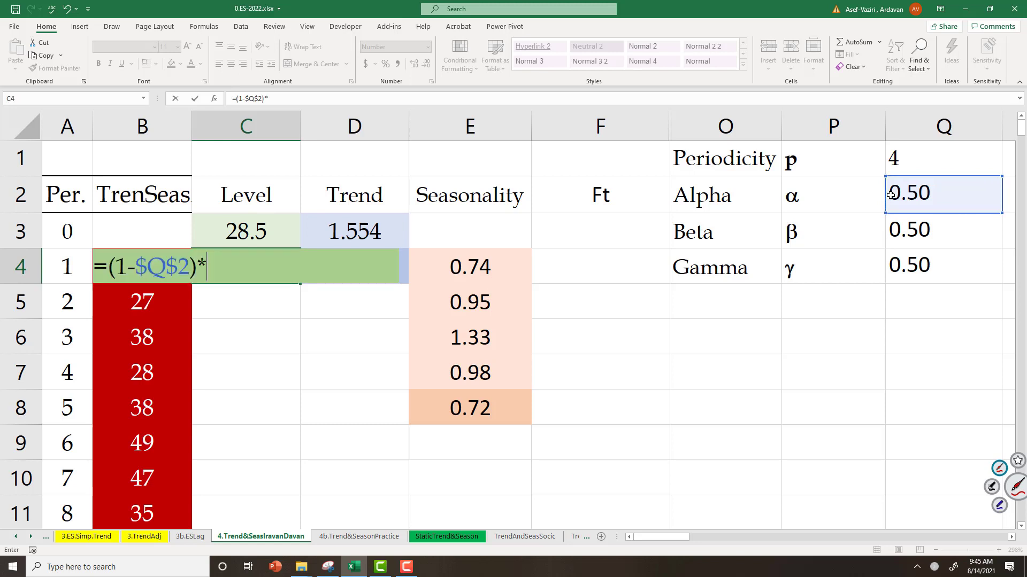
pyautogui.write('(')
pyautogui.click(262, 231)
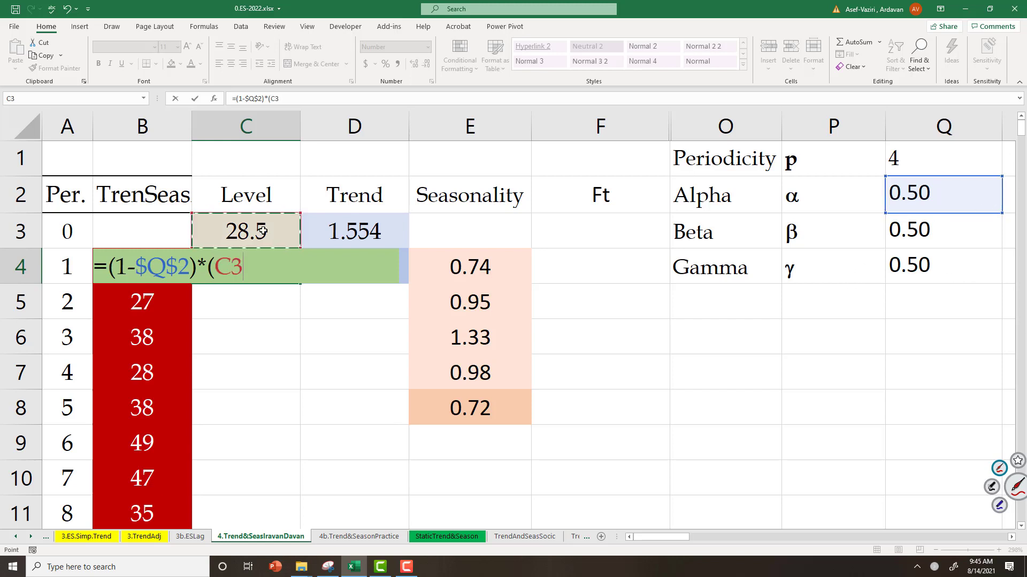
pyautogui.write('+')
pyautogui.click(366, 231)
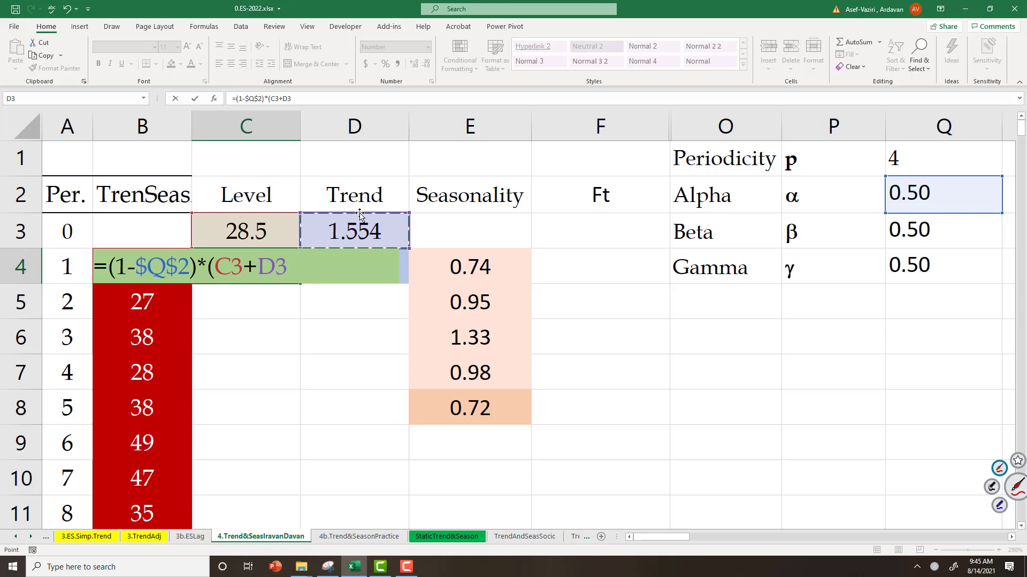
pyautogui.write(')')
pyautogui.press('Return')
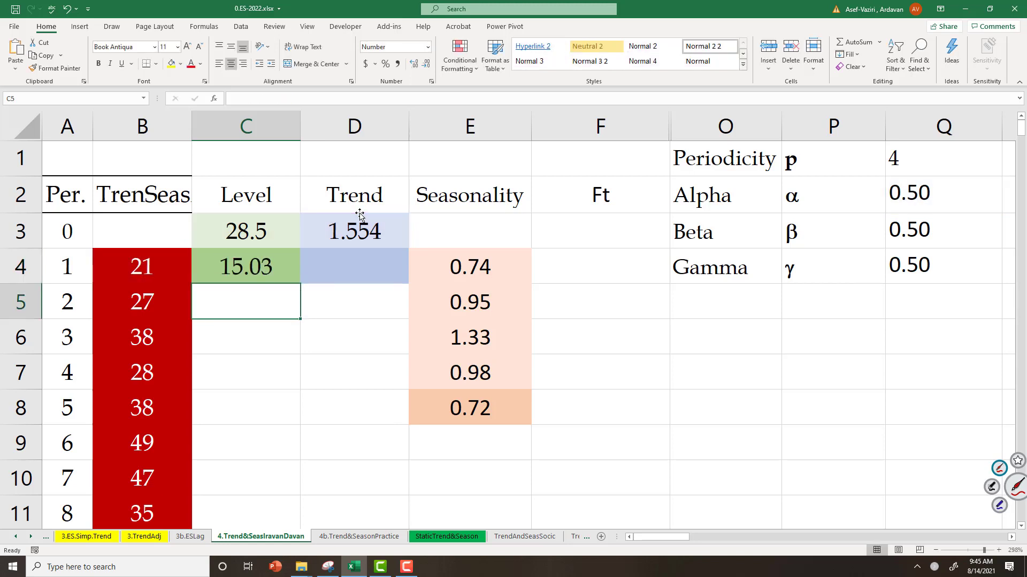
pyautogui.moveTo(624, 322)
pyautogui.mouseDown()
pyautogui.moveTo(620, 358)
pyautogui.moveTo(654, 335)
pyautogui.moveTo(688, 340)
pyautogui.mouseUp()
pyautogui.moveTo(703, 309); pyautogui.dragTo(694, 350)
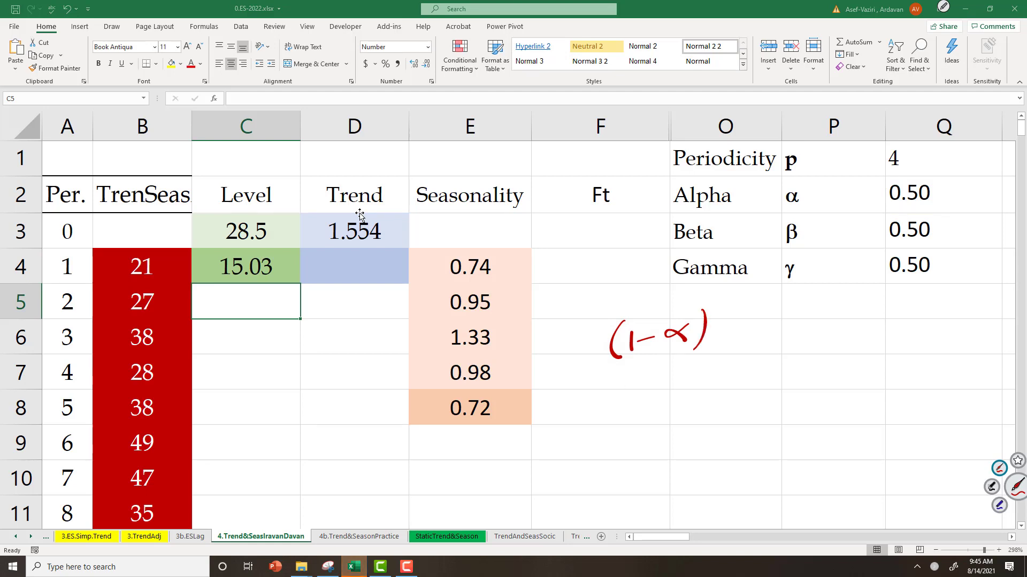
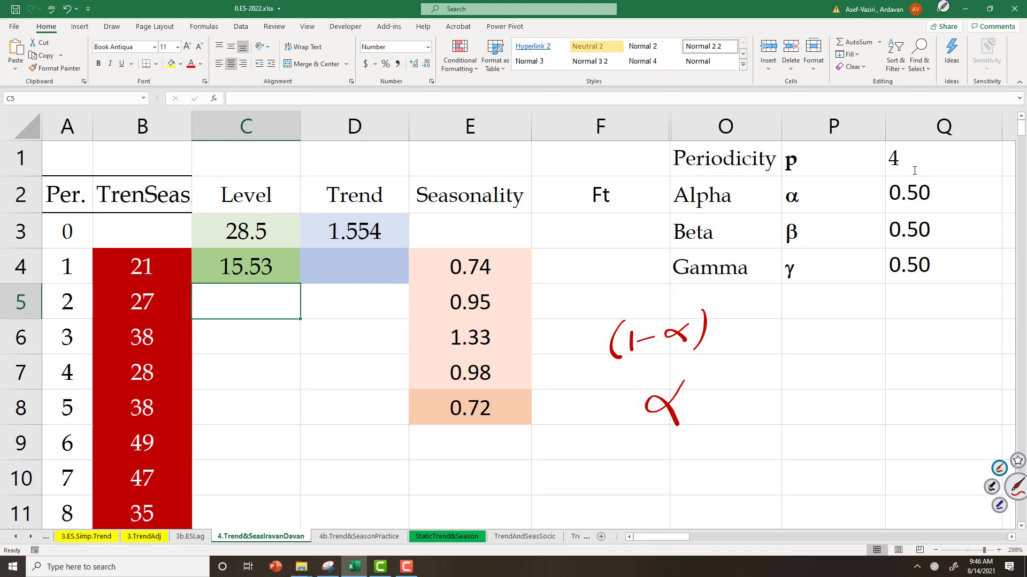
pyautogui.moveTo(191, 178)
pyautogui.mouseDown()
pyautogui.moveTo(183, 210)
pyautogui.moveTo(109, 247)
pyautogui.mouseUp()
pyautogui.moveTo(183, 209); pyautogui.dragTo(170, 236)
pyautogui.moveTo(164, 224); pyautogui.dragTo(191, 224)
pyautogui.moveTo(770, 343); pyautogui.dragTo(799, 377)
pyautogui.moveTo(808, 334); pyautogui.dragTo(818, 369)
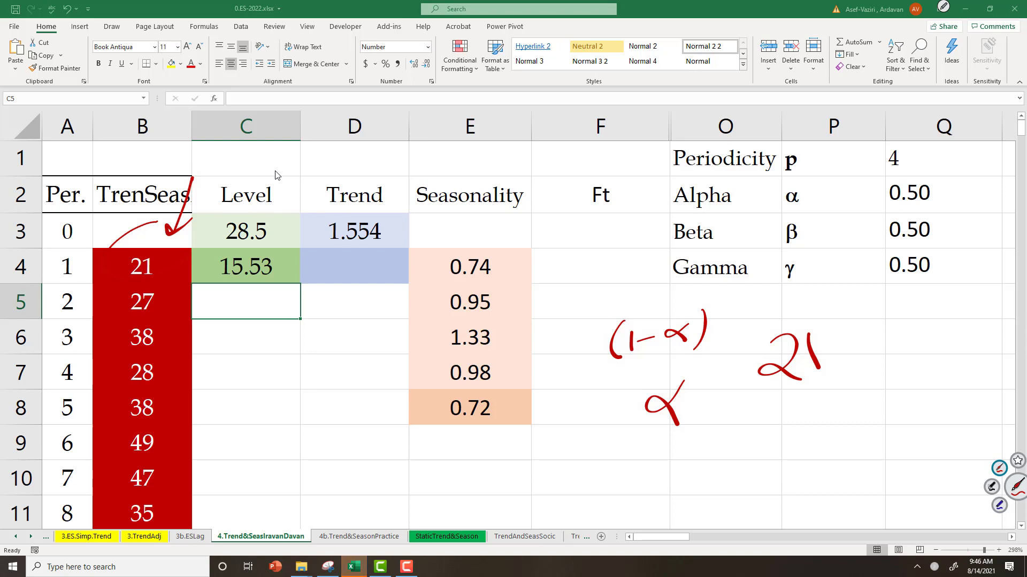
pyautogui.moveTo(310, 147); pyautogui.dragTo(315, 203)
pyautogui.moveTo(208, 233)
pyautogui.mouseDown()
pyautogui.moveTo(212, 266)
pyautogui.moveTo(193, 279)
pyautogui.moveTo(151, 223)
pyautogui.moveTo(204, 243)
pyautogui.mouseUp()
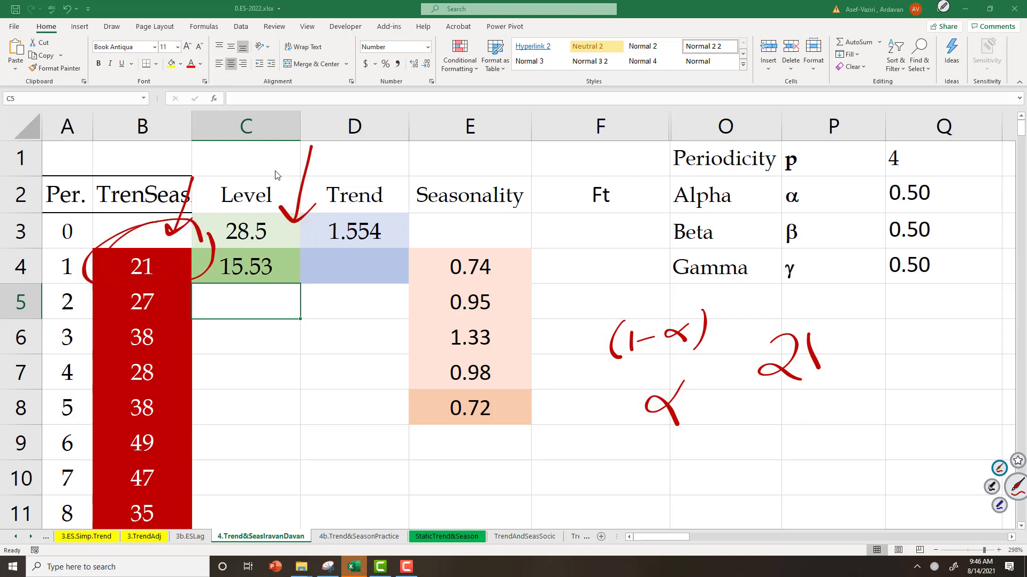
# - Calculate the deseasonalized period 1 demand in P8 as =B4/E4
pyautogui.moveTo(456, 227); pyautogui.dragTo(402, 292)
pyautogui.moveTo(412, 254); pyautogui.dragTo(439, 251)
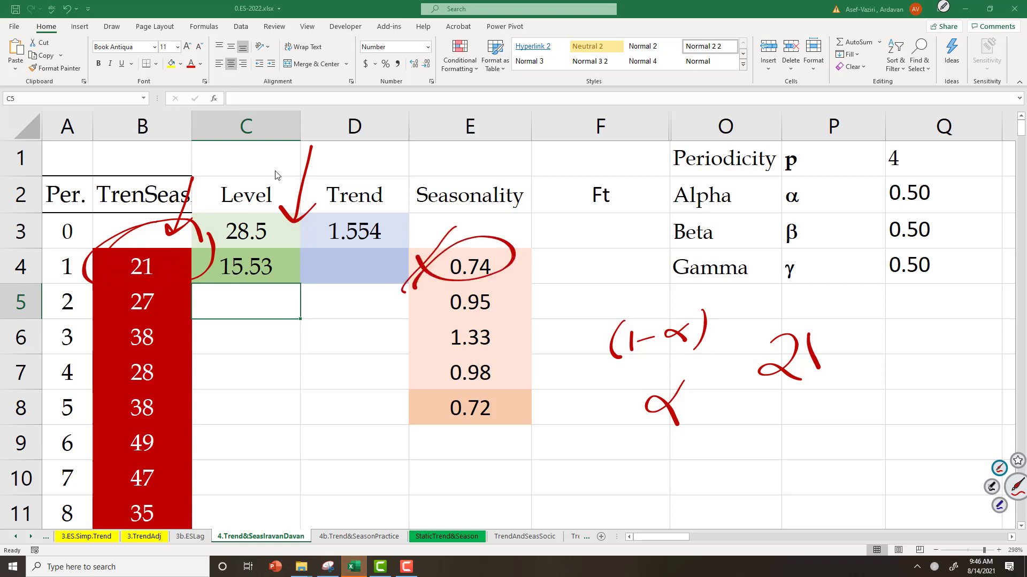
pyautogui.click(791, 413)
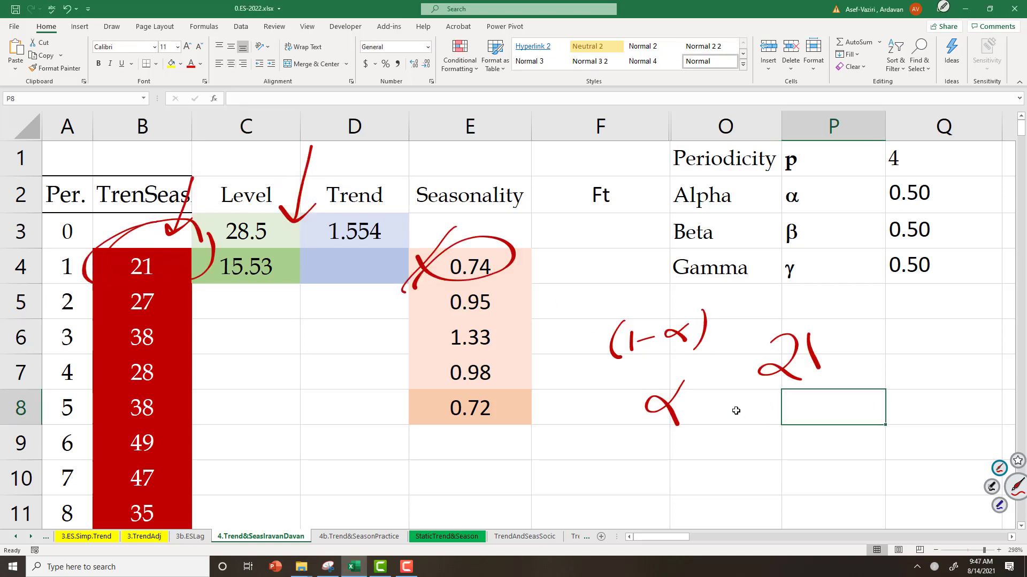
pyautogui.write('=')
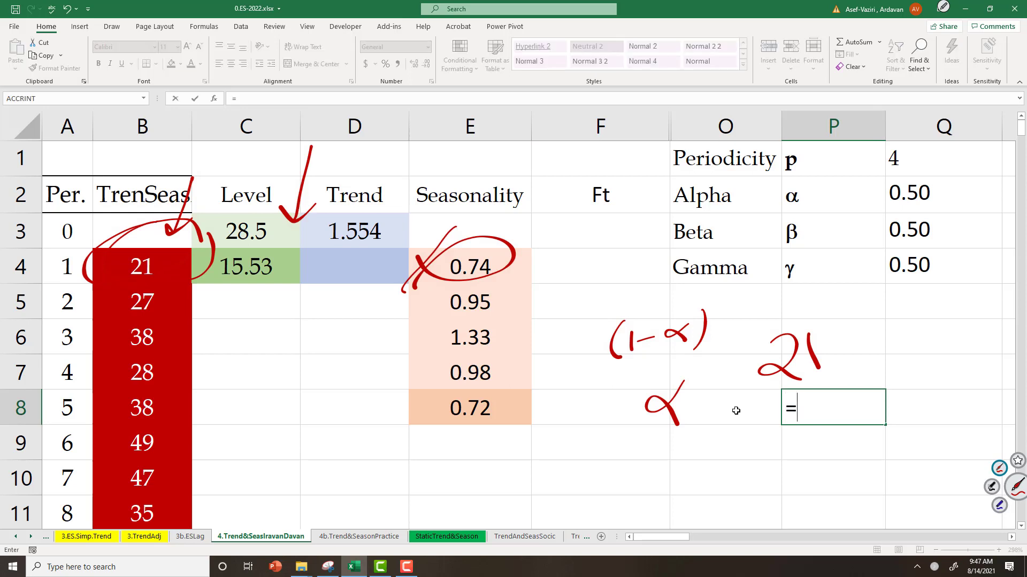
pyautogui.click(175, 259)
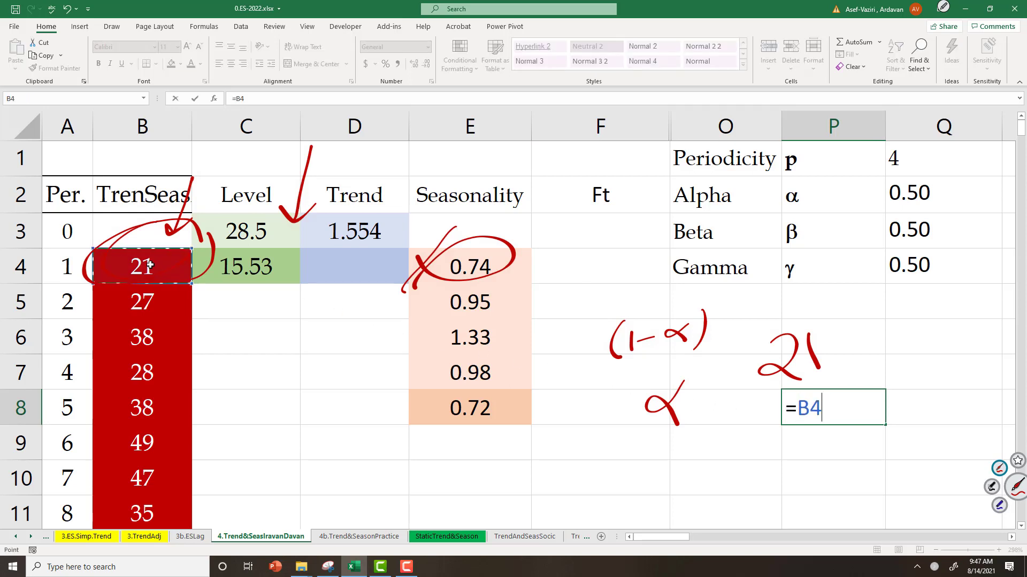
pyautogui.write('/')
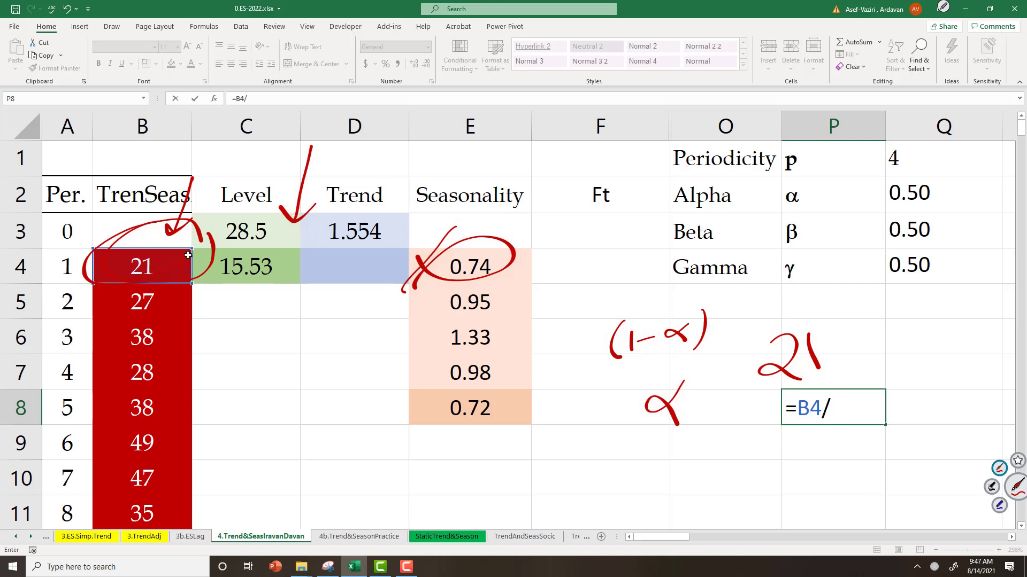
pyautogui.click(450, 265)
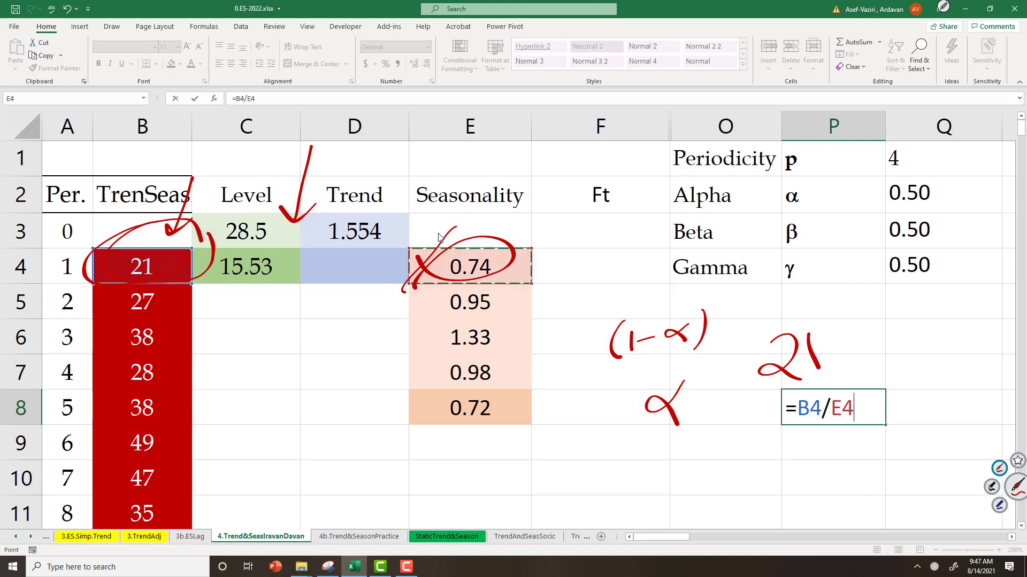
pyautogui.press('Return')
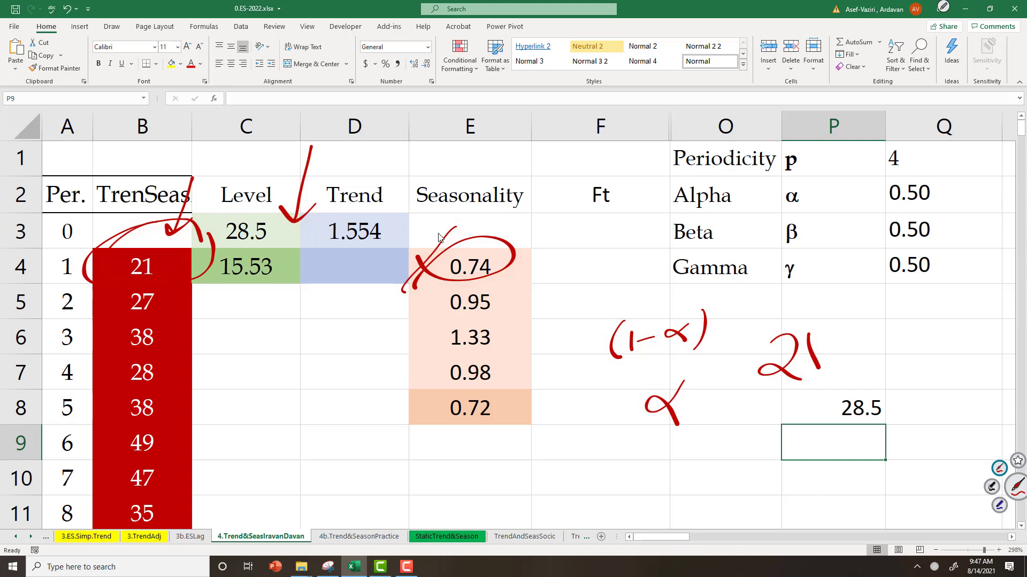
# - Extend the period 1 level formula in C4 to =(1-$Q$2)*(C3+D3)+$Q$2*B4/E4
pyautogui.moveTo(452, 229); pyautogui.dragTo(532, 253)
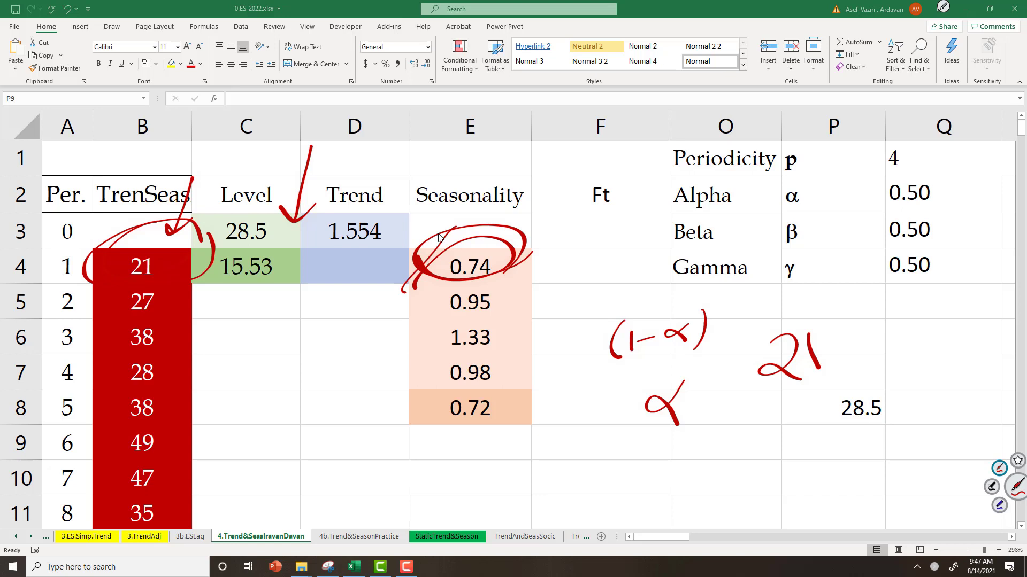
pyautogui.moveTo(92, 270); pyautogui.dragTo(156, 247)
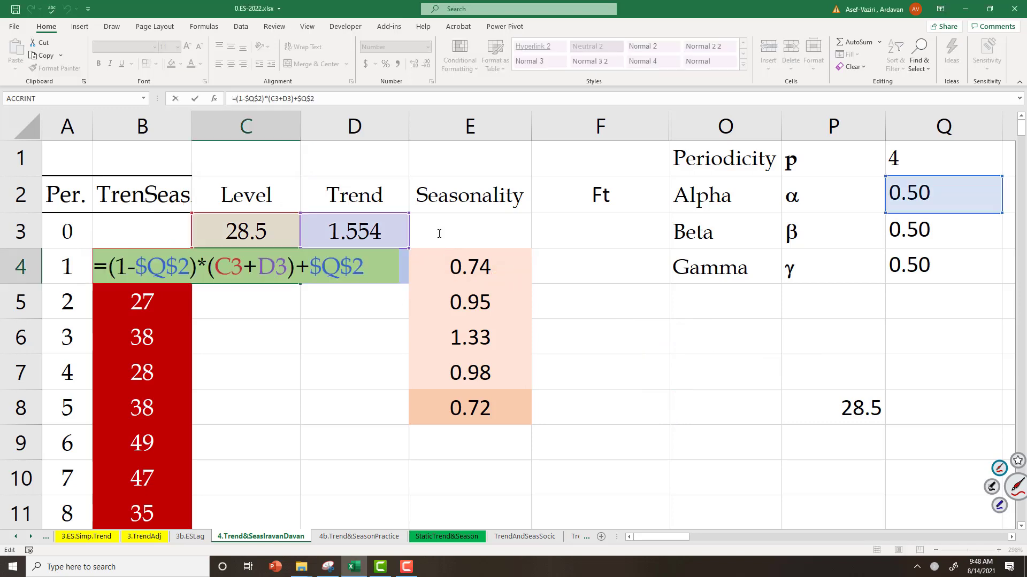
pyautogui.write('*')
pyautogui.click(151, 304)
pyautogui.press('Up')
pyautogui.write('/')
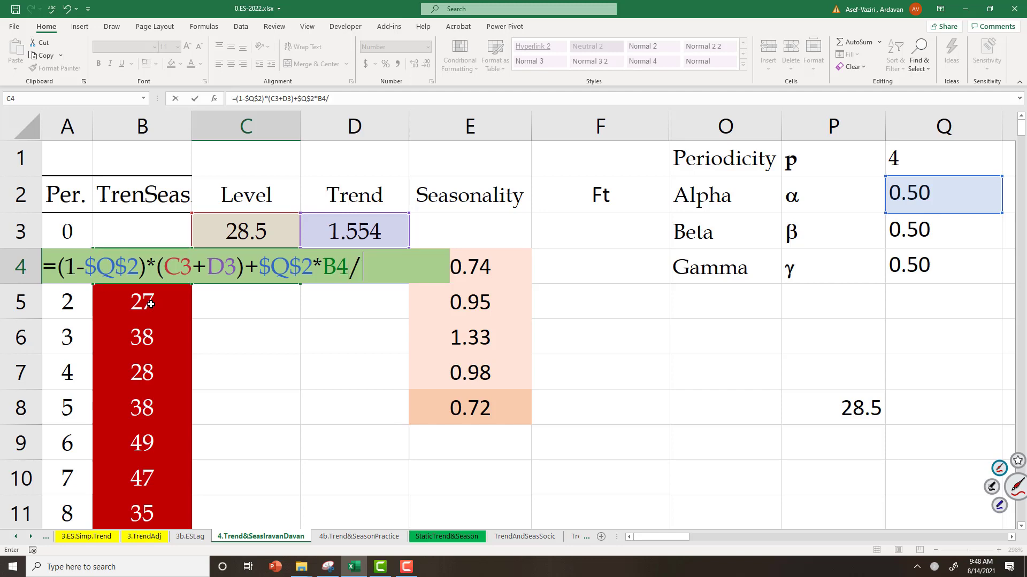
pyautogui.click(474, 269)
pyautogui.press('Return')
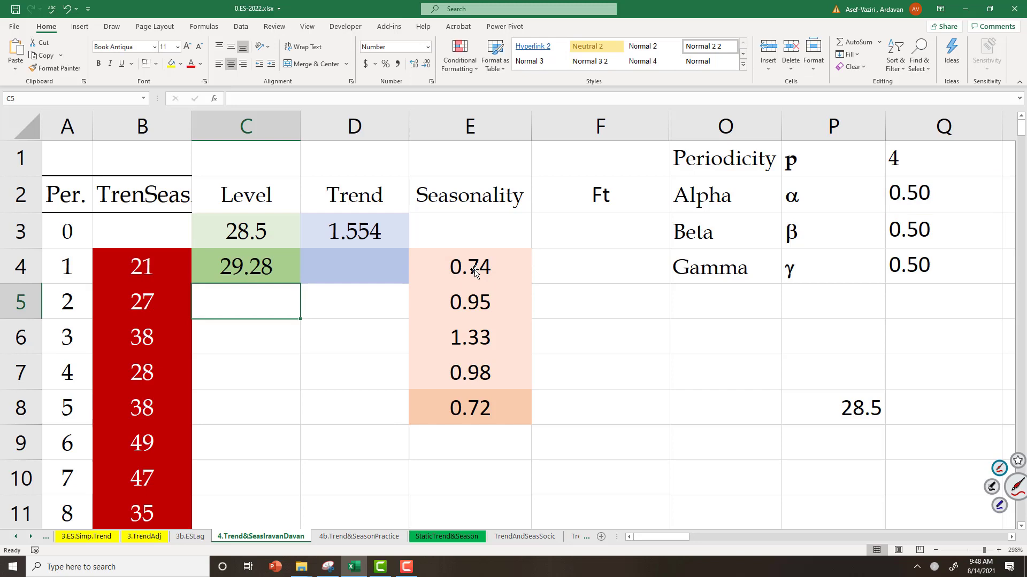
pyautogui.press('Right')
pyautogui.press('Right')
pyautogui.press('Right')
pyautogui.press('Right')
pyautogui.press('Down')
pyautogui.press('Down')
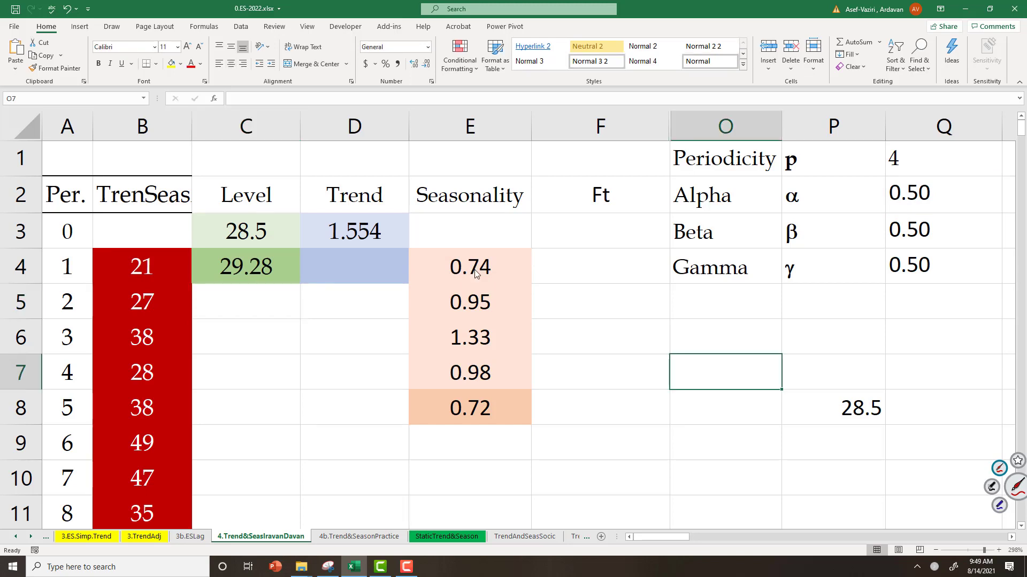
# - Enter the first part of the period 1 trend formula in D4 as =(1-$Q$3)*D3
pyautogui.click(337, 258)
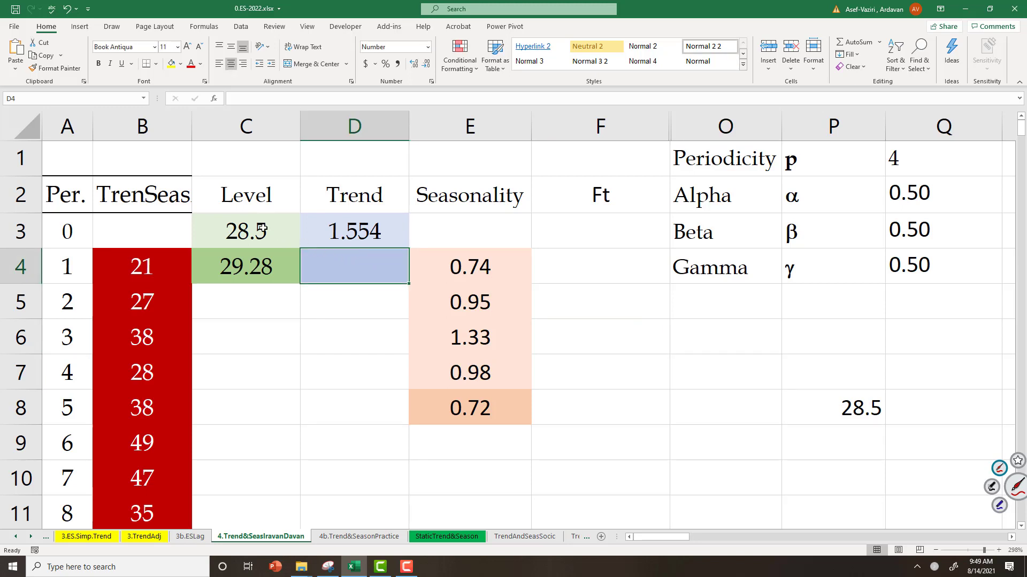
pyautogui.write('=(1-')
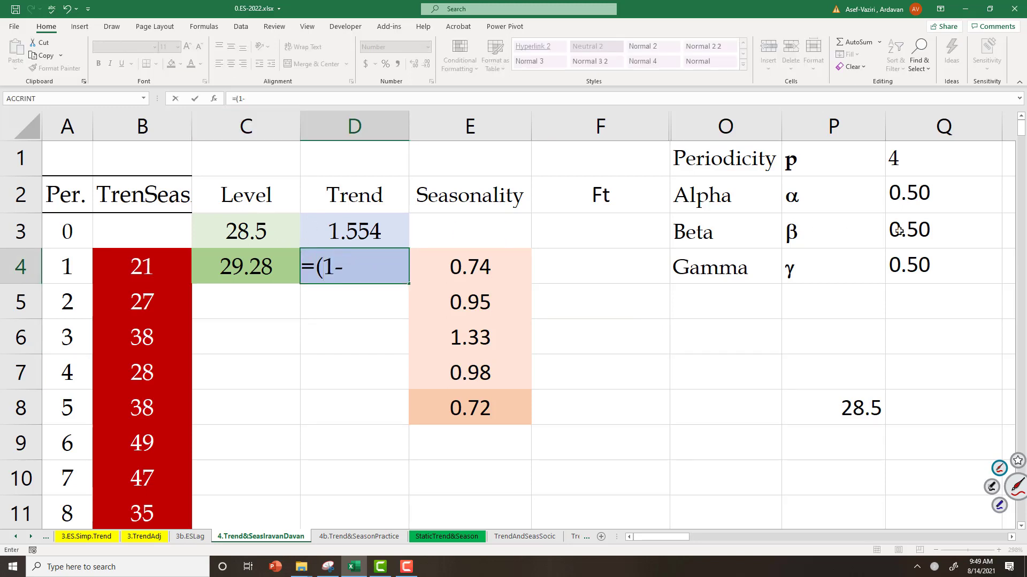
pyautogui.click(925, 231)
pyautogui.press('Return')
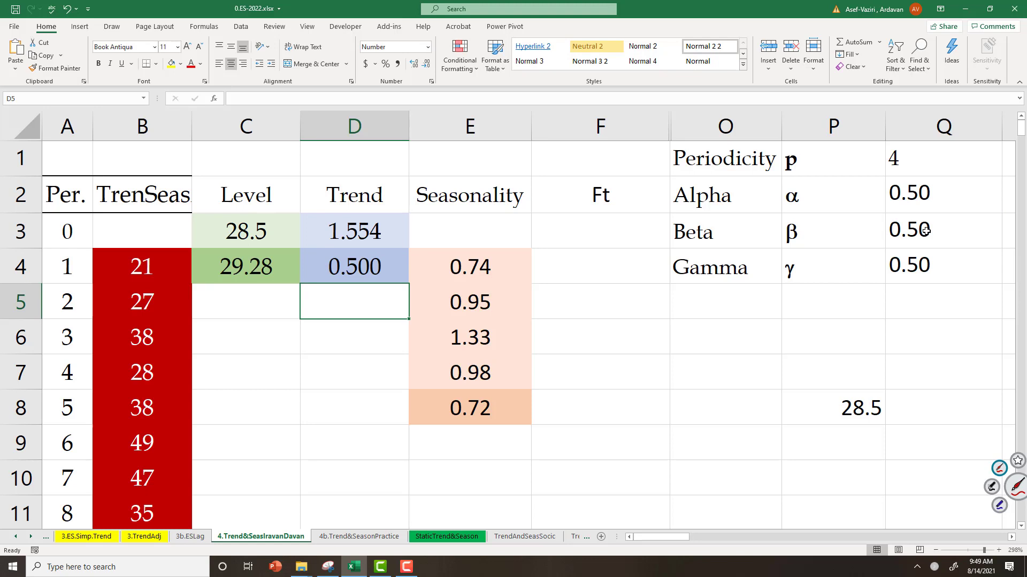
pyautogui.moveTo(399, 227)
pyautogui.mouseDown()
pyautogui.moveTo(369, 209)
pyautogui.moveTo(397, 238)
pyautogui.mouseUp()
pyautogui.moveTo(256, 199)
pyautogui.mouseDown()
pyautogui.moveTo(268, 245)
pyautogui.moveTo(291, 234)
pyautogui.mouseUp()
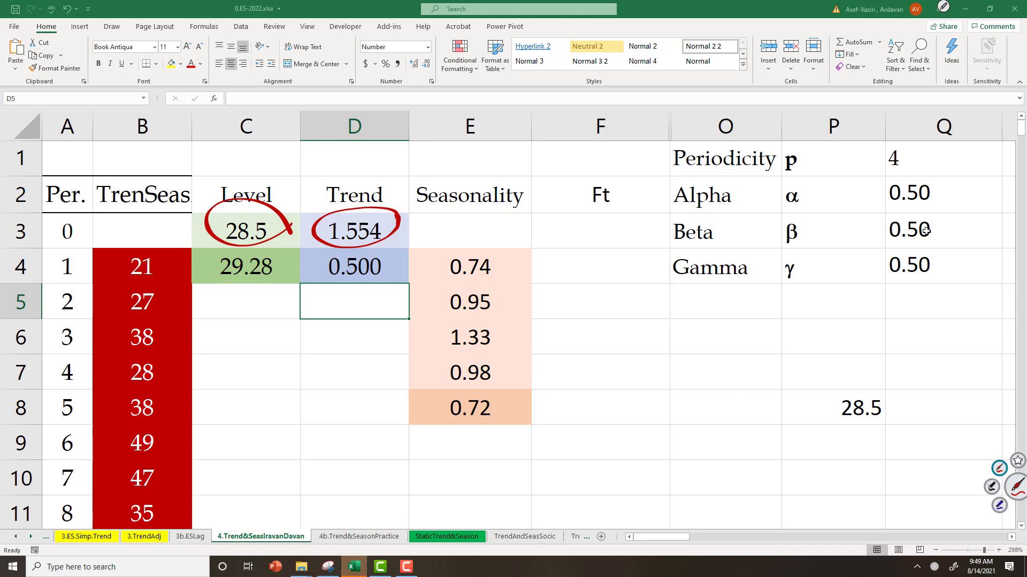
pyautogui.moveTo(409, 196)
pyautogui.mouseDown()
pyautogui.moveTo(405, 226)
pyautogui.moveTo(418, 207)
pyautogui.mouseUp()
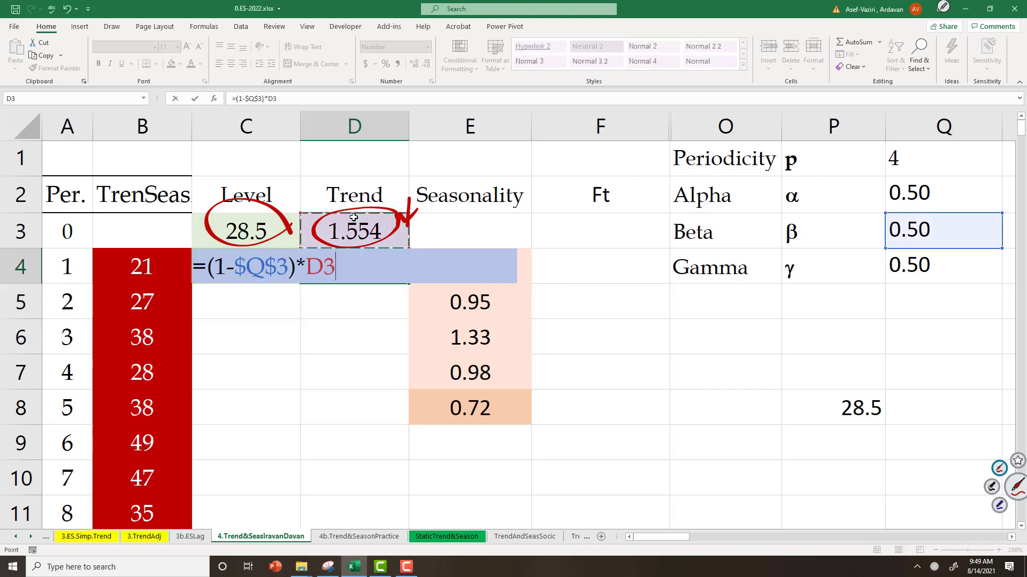
pyautogui.press('Return')
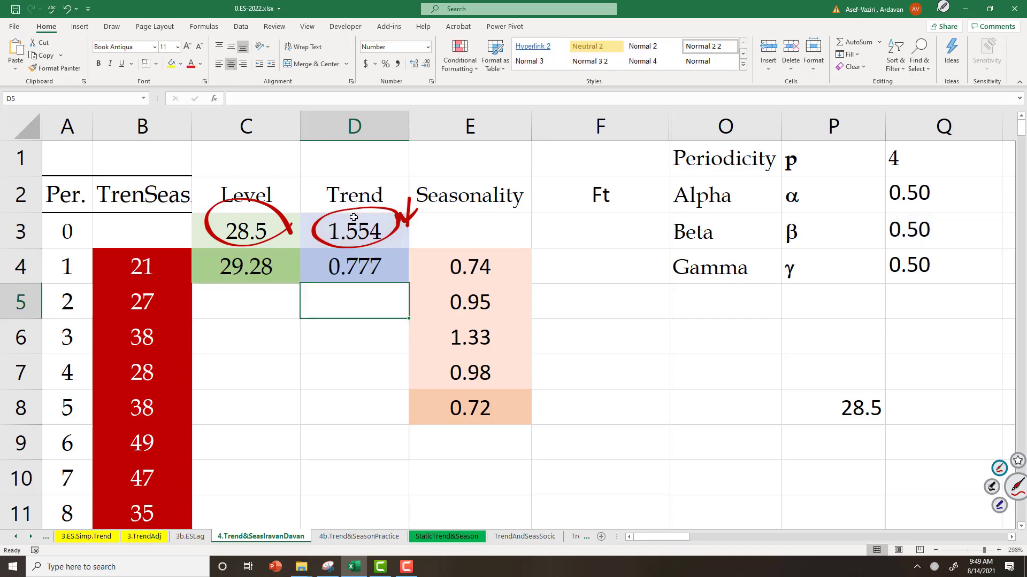
# - Add the Beta weight to the period 1 trend formula in D4, making it =(1-$Q$3)*D3+$Q$3
pyautogui.press('Up')
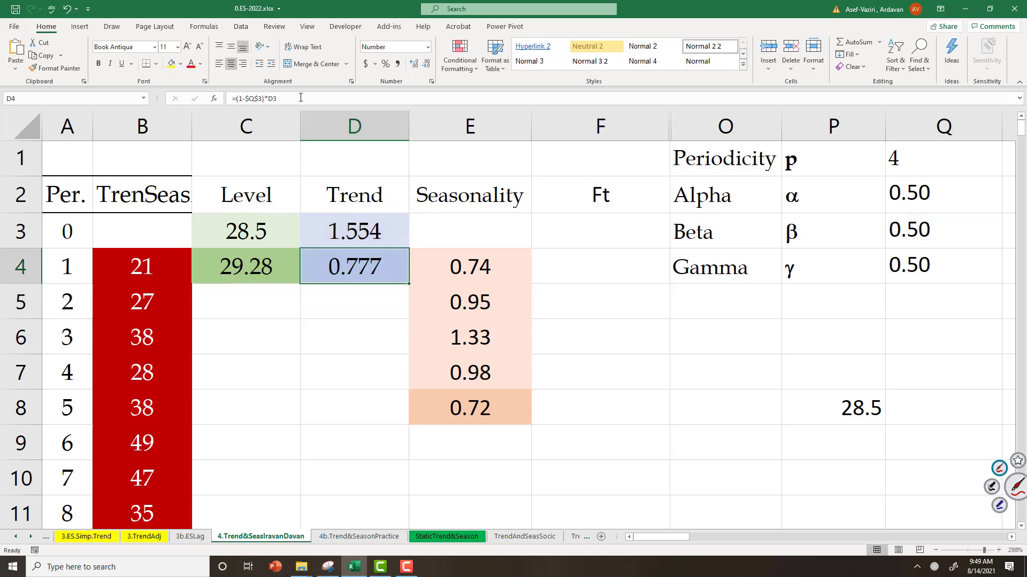
pyautogui.click(300, 97)
pyautogui.write('+')
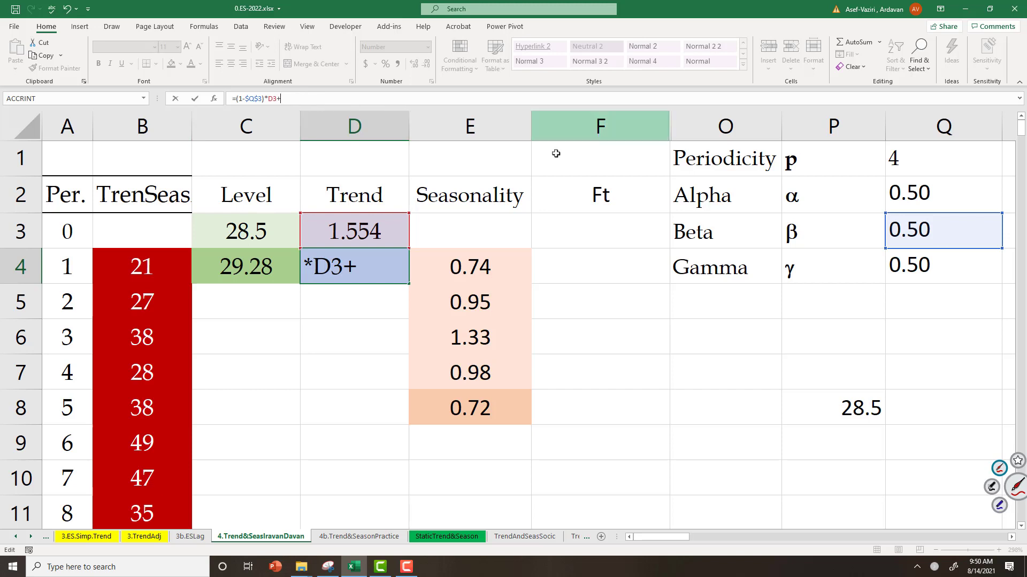
pyautogui.click(900, 230)
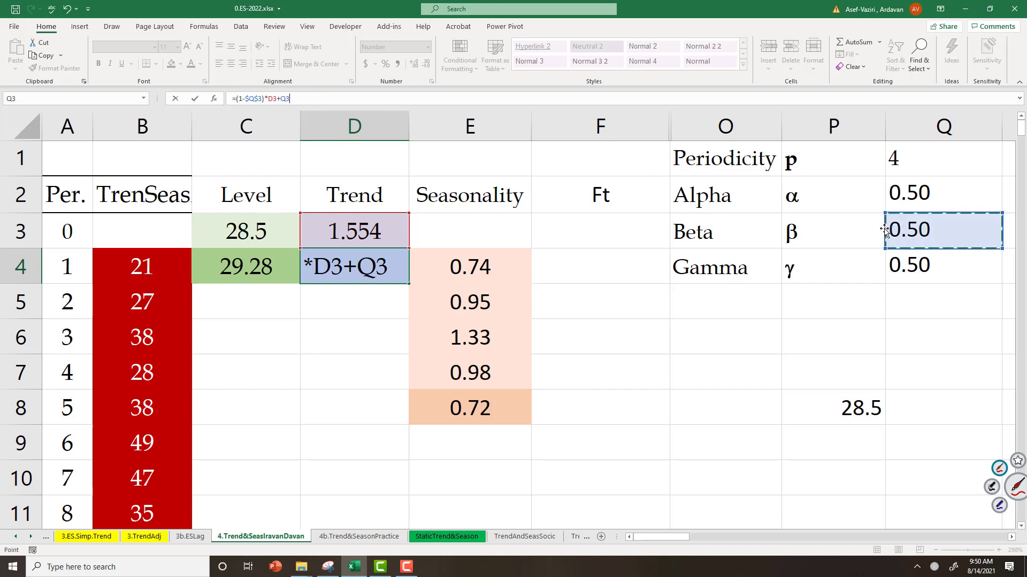
pyautogui.press('F4')
pyautogui.press('Return')
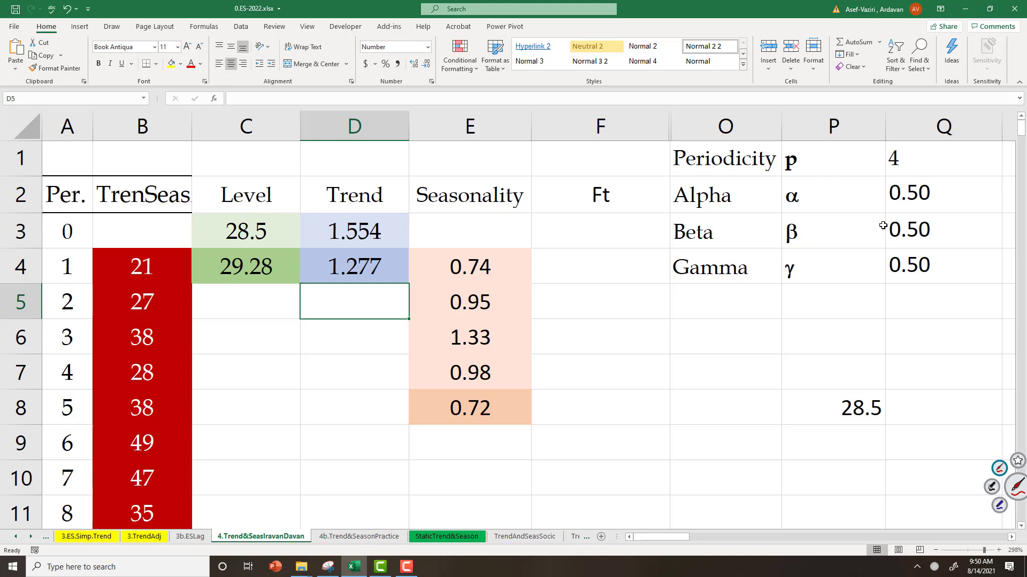
# - Complete the trend formula in D4 by multiplying its Beta term by the level change, giving =(1-$Q$3)*D3+$Q$3*(C4-C3)
pyautogui.moveTo(279, 245)
pyautogui.mouseDown()
pyautogui.moveTo(290, 271)
pyautogui.moveTo(212, 279)
pyautogui.moveTo(252, 241)
pyautogui.moveTo(282, 261)
pyautogui.mouseUp()
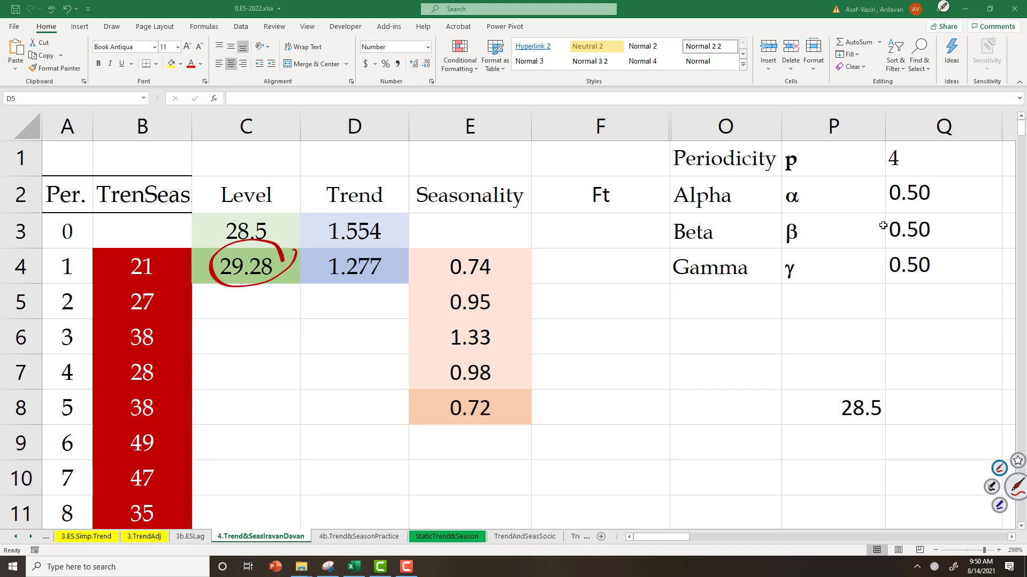
pyautogui.moveTo(212, 262)
pyautogui.mouseDown()
pyautogui.moveTo(189, 243)
pyautogui.moveTo(208, 223)
pyautogui.moveTo(223, 231)
pyautogui.mouseUp()
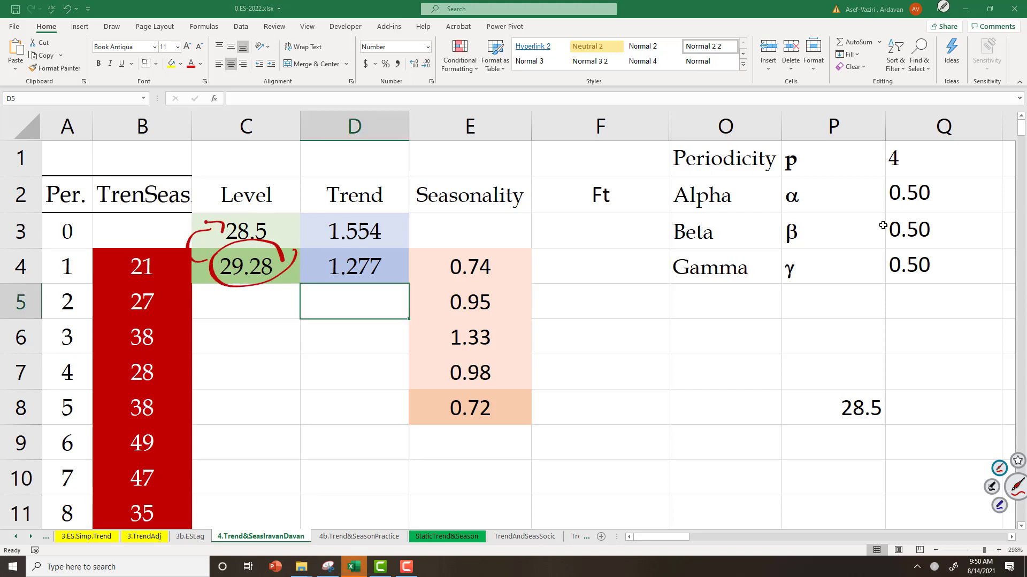
pyautogui.press('Up')
pyautogui.press('F2')
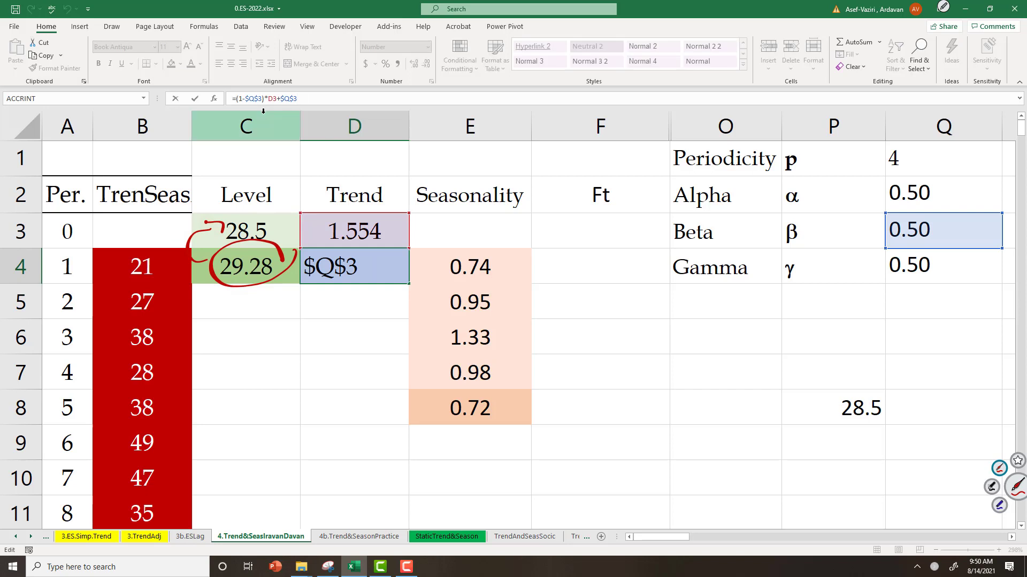
pyautogui.write('*(')
pyautogui.click(257, 263)
pyautogui.write('-')
pyautogui.click(260, 228)
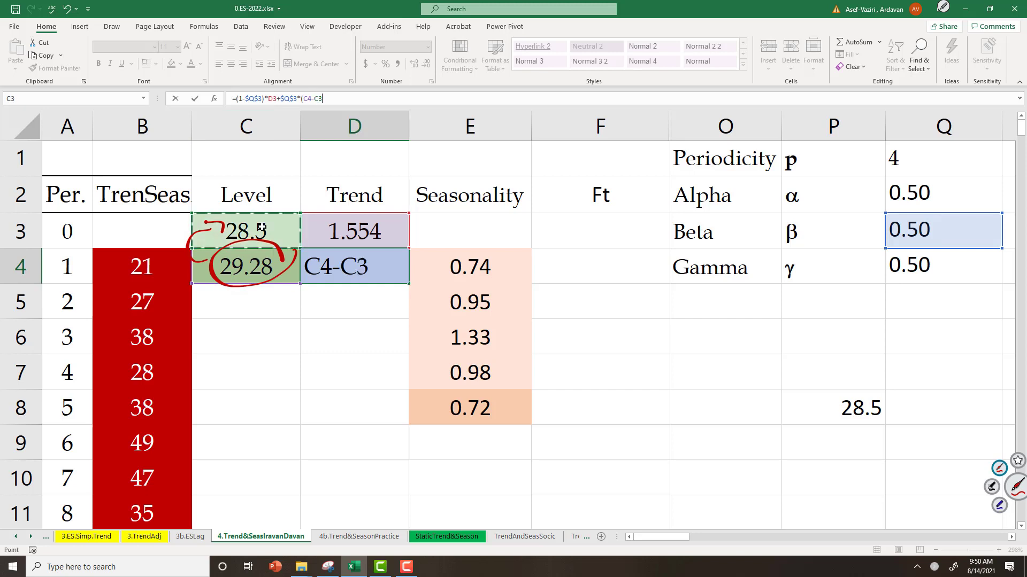
pyautogui.write(')')
pyautogui.press('Return')
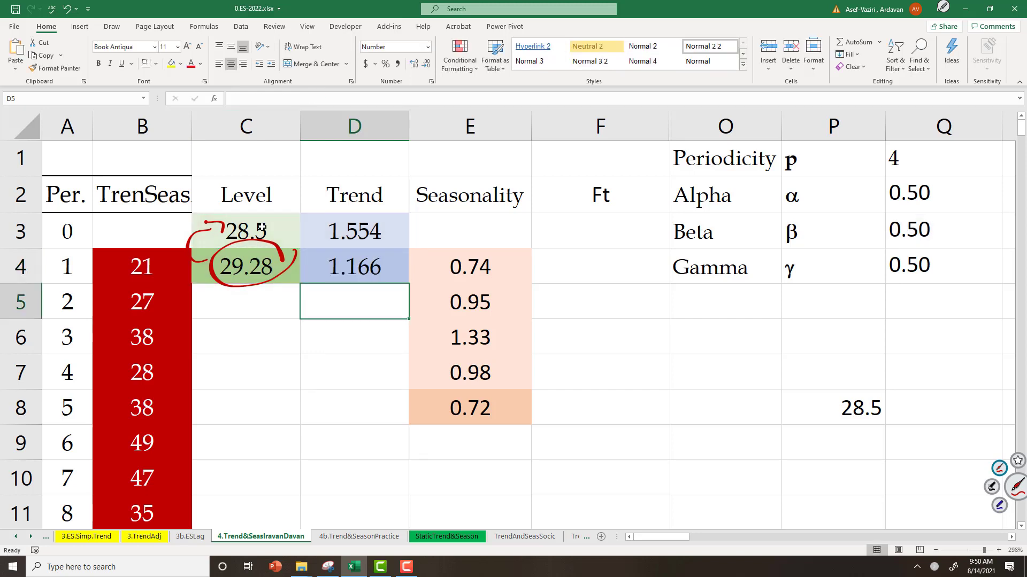
pyautogui.moveTo(249, 379); pyautogui.dragTo(251, 276)
pyautogui.moveTo(241, 289)
pyautogui.mouseDown()
pyautogui.moveTo(252, 275)
pyautogui.moveTo(260, 308)
pyautogui.mouseUp()
pyautogui.moveTo(366, 344)
pyautogui.mouseDown()
pyautogui.moveTo(366, 378)
pyautogui.moveTo(367, 270)
pyautogui.mouseUp()
pyautogui.moveTo(354, 292); pyautogui.dragTo(375, 290)
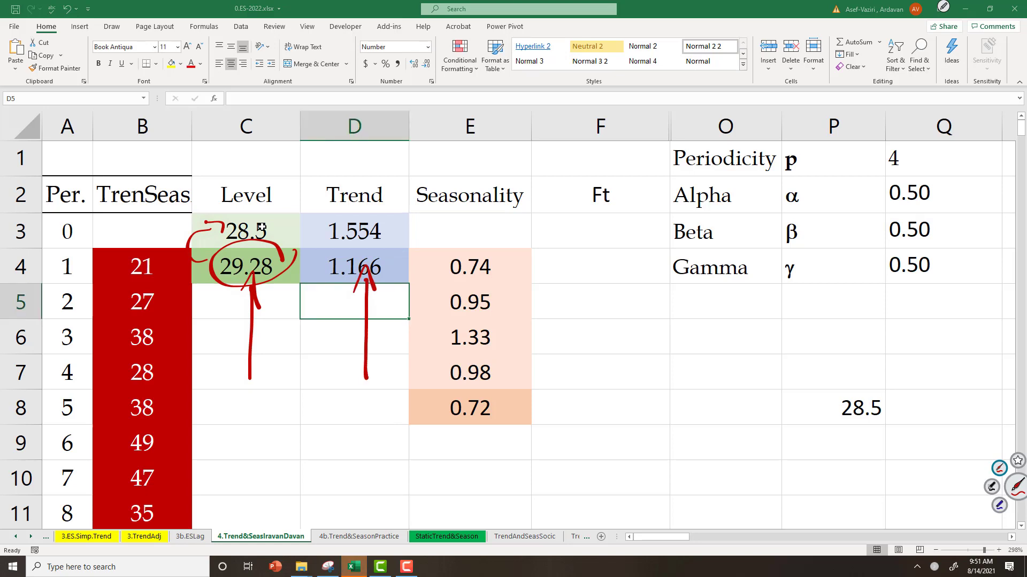
pyautogui.moveTo(417, 400)
pyautogui.mouseDown()
pyautogui.moveTo(407, 421)
pyautogui.moveTo(428, 393)
pyautogui.mouseUp()
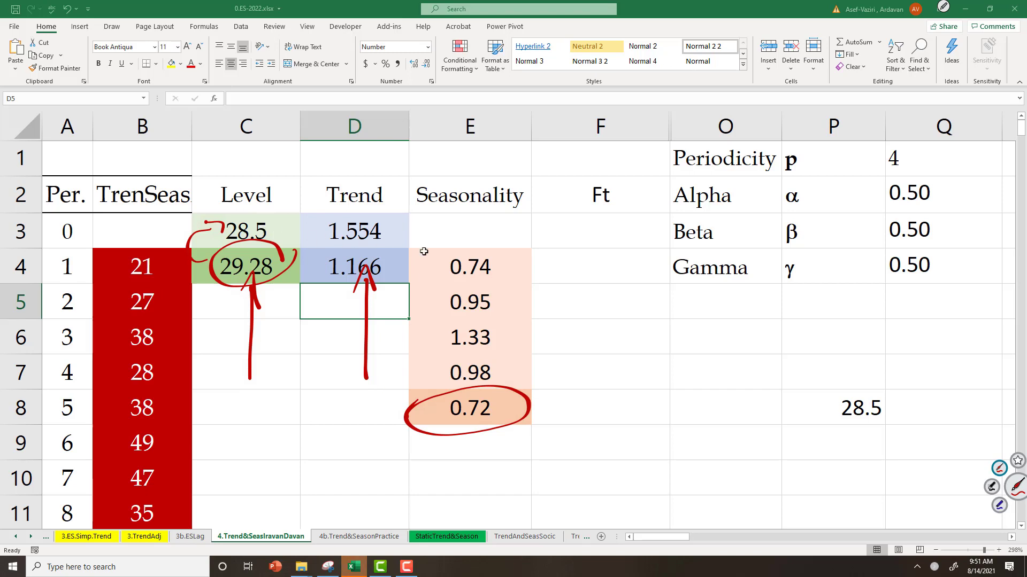
# - Enter the period 1 forecast formula =(C3+D3)*E4 in F4
pyautogui.click(586, 276)
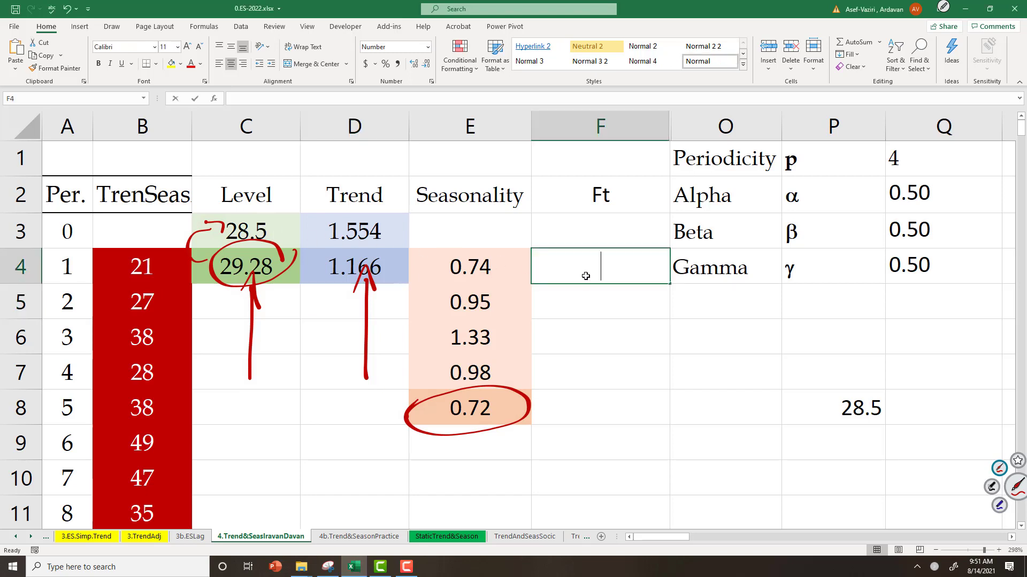
pyautogui.write('=(')
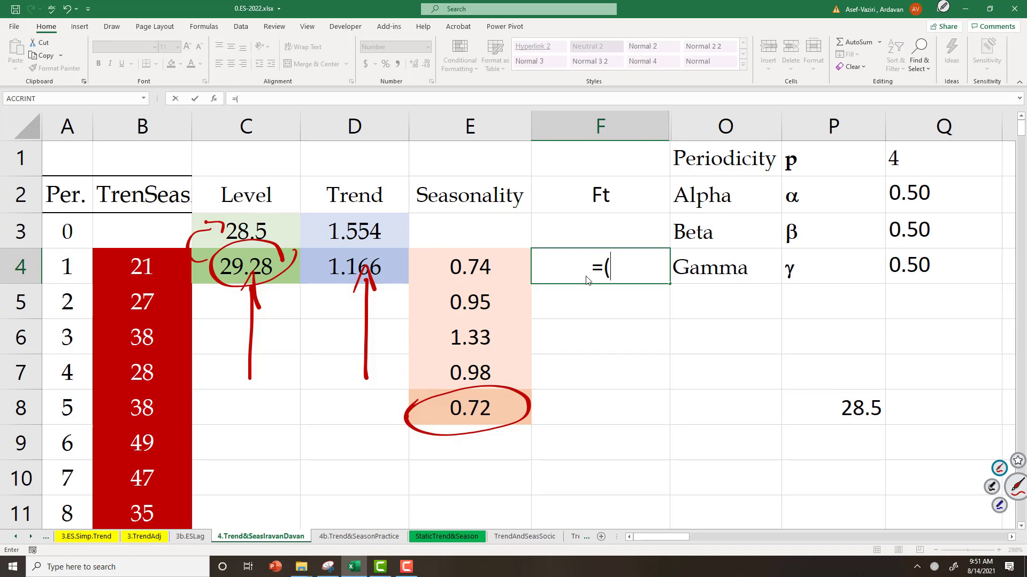
pyautogui.click(251, 220)
pyautogui.write('+')
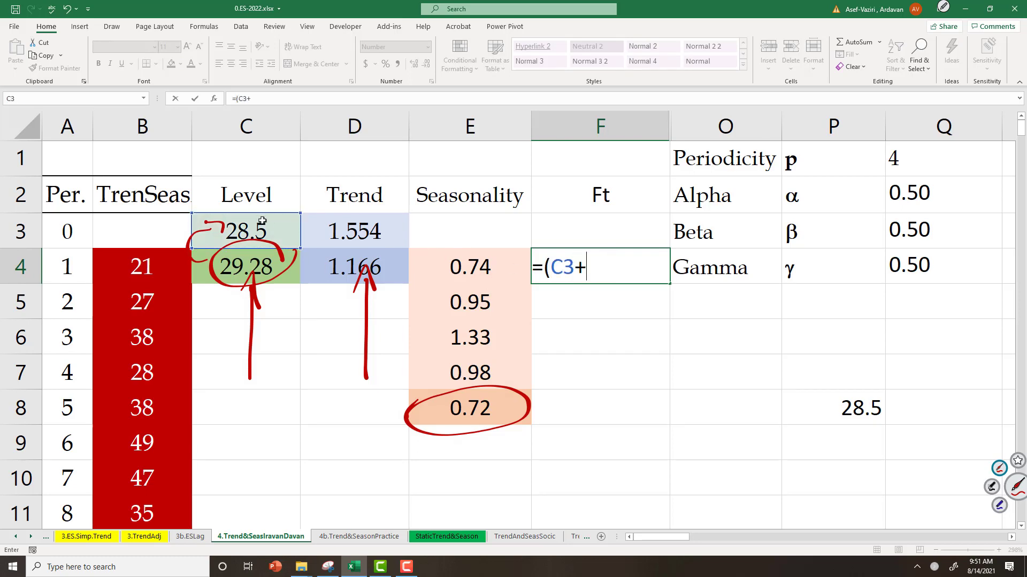
pyautogui.click(343, 224)
pyautogui.write(')*')
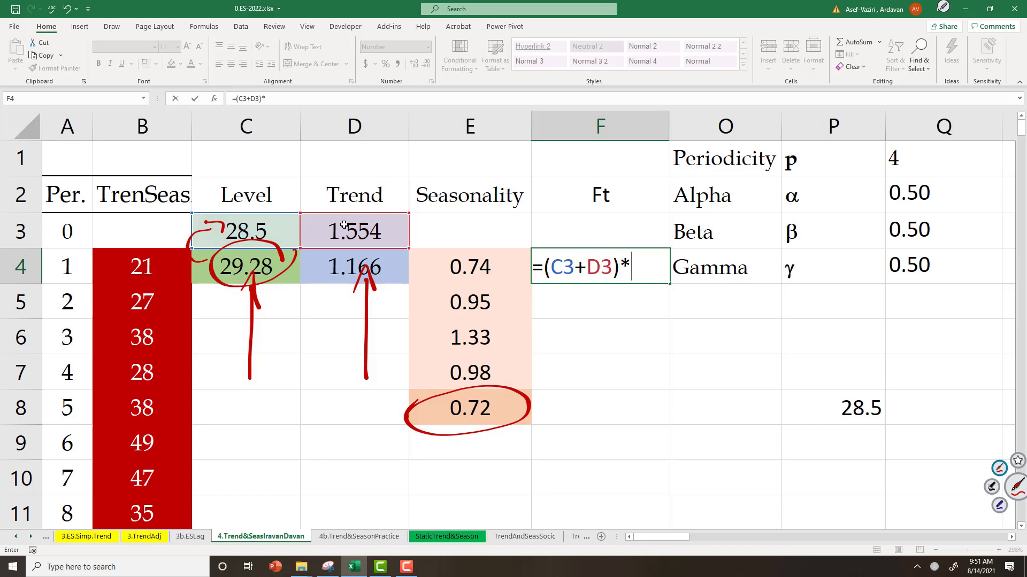
pyautogui.click(445, 268)
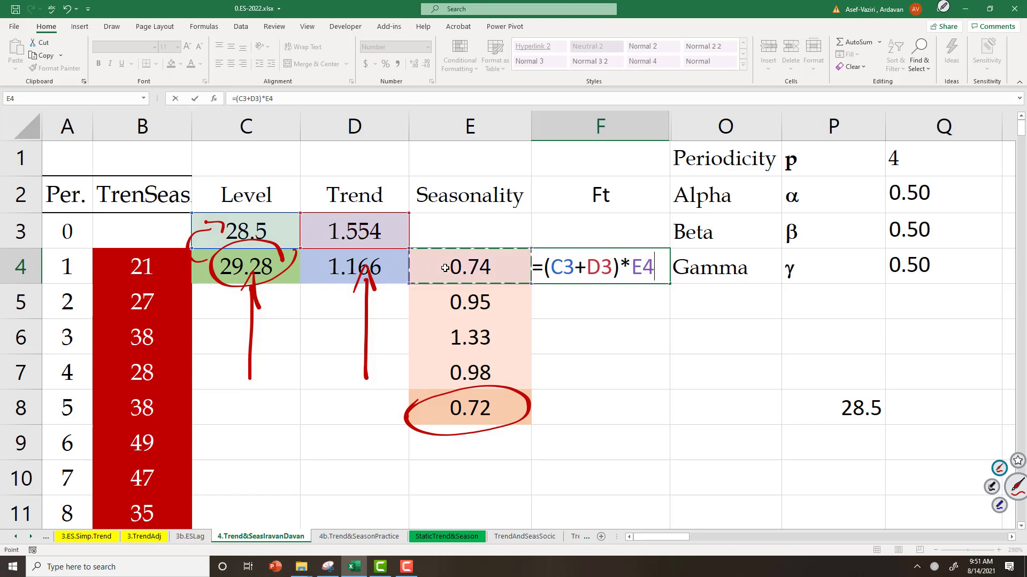
pyautogui.press('Return')
# - Enter the period 2 forecast formula =(C4+D4)*E4 in F5
pyautogui.write('=')
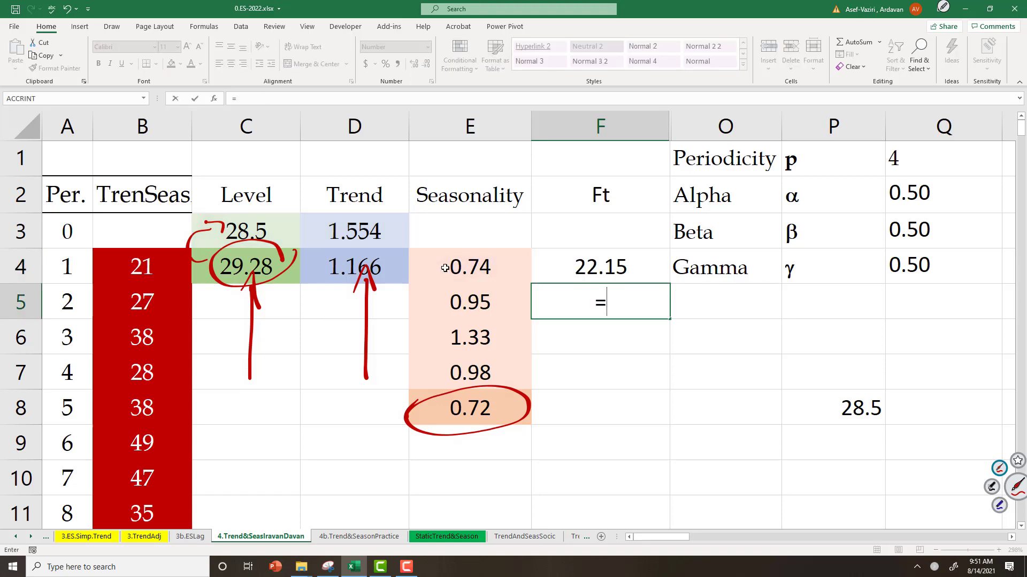
pyautogui.write('(')
pyautogui.press('Up')
pyautogui.press('Left')
pyautogui.press('Left')
pyautogui.press('Left')
pyautogui.write('+')
pyautogui.click(330, 269)
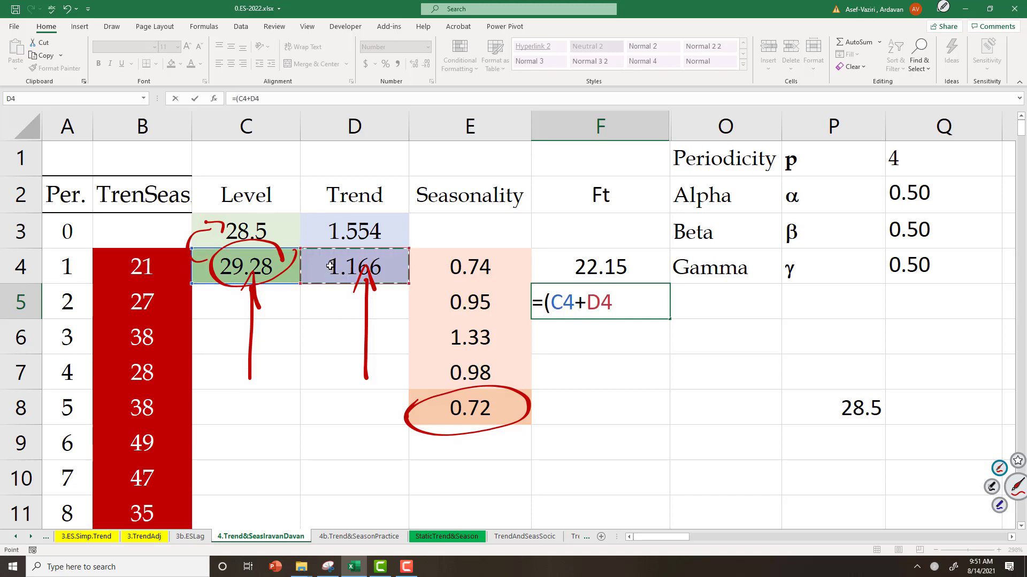
pyautogui.write(')*')
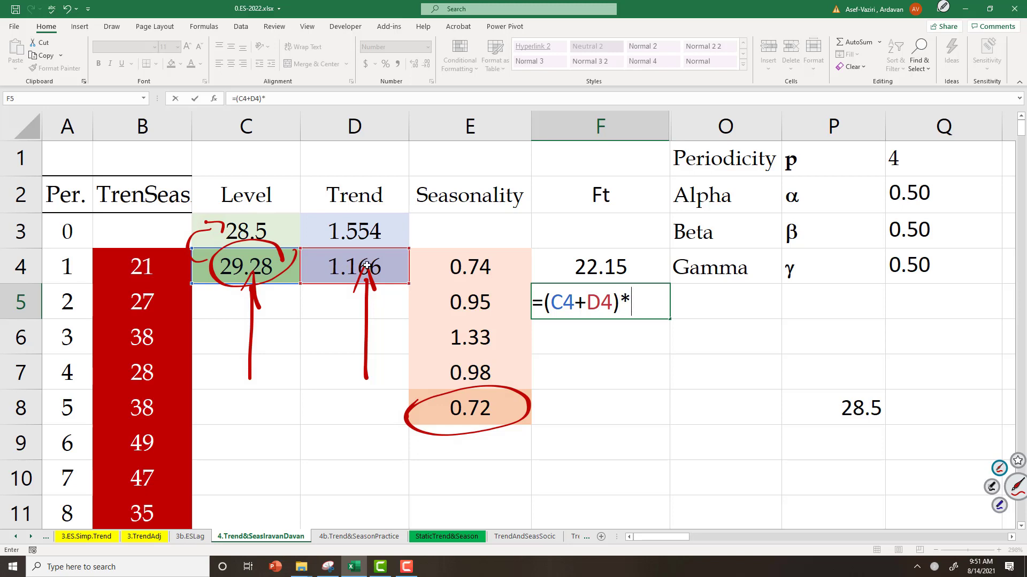
pyautogui.click(444, 264)
pyautogui.press('Return')
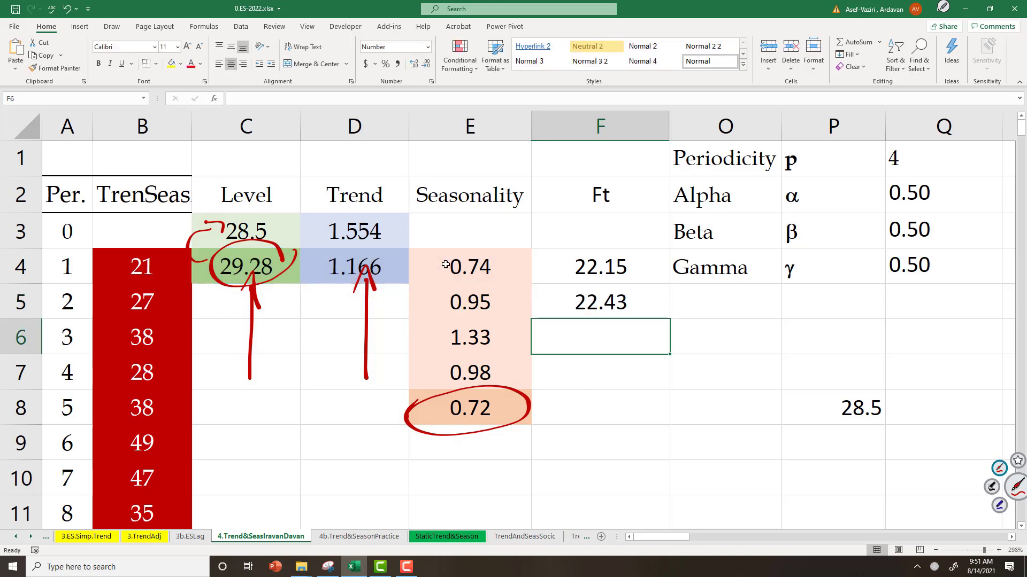
# - Clear the period 5 seasonality cell E8 and enter the first part of its formula as =(1-$Q$4)*E4
pyautogui.click(475, 407)
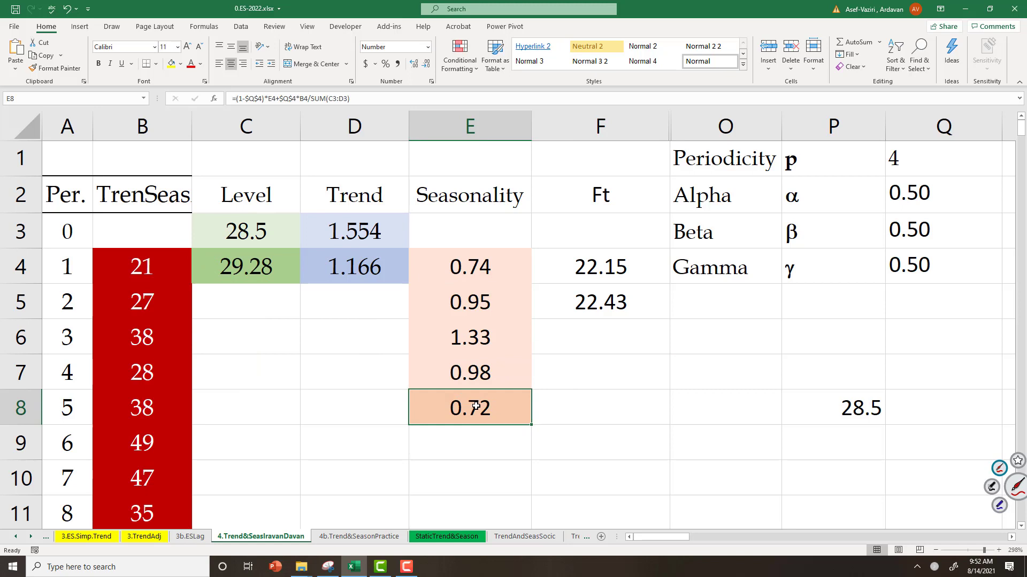
pyautogui.press('Delete')
pyautogui.write('=')
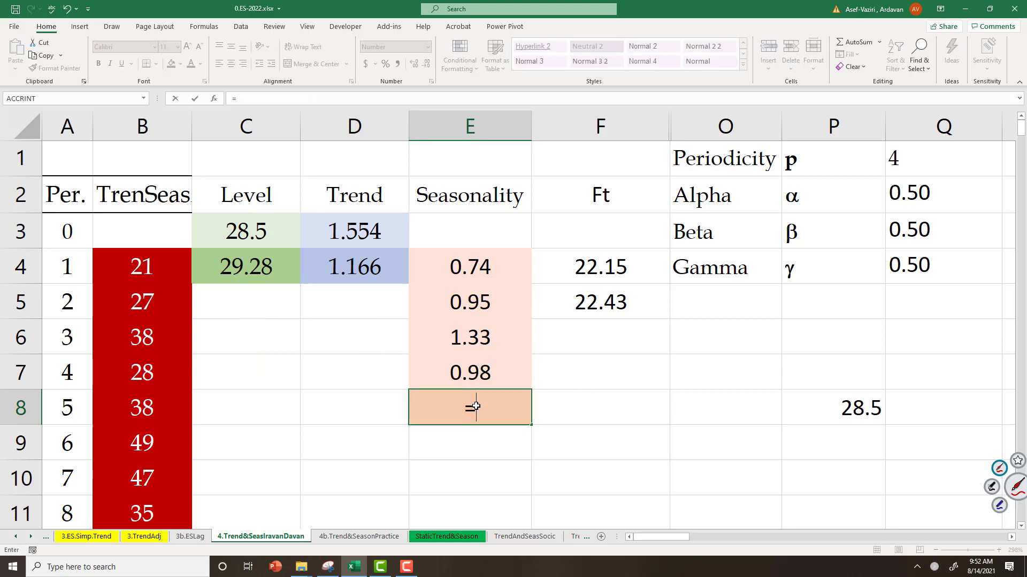
pyautogui.write('(1-')
pyautogui.click(911, 265)
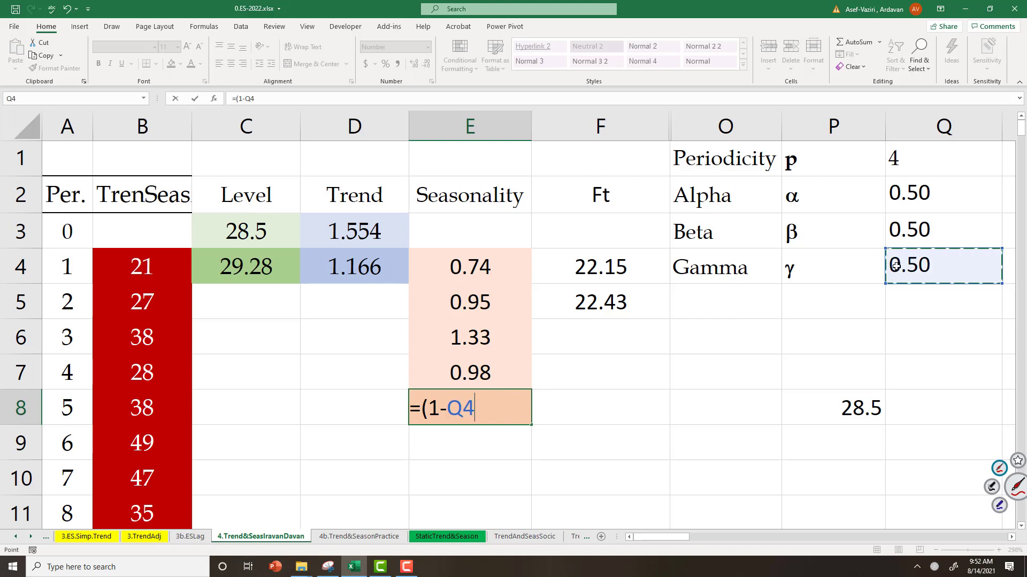
pyautogui.press('F4')
pyautogui.write(')*')
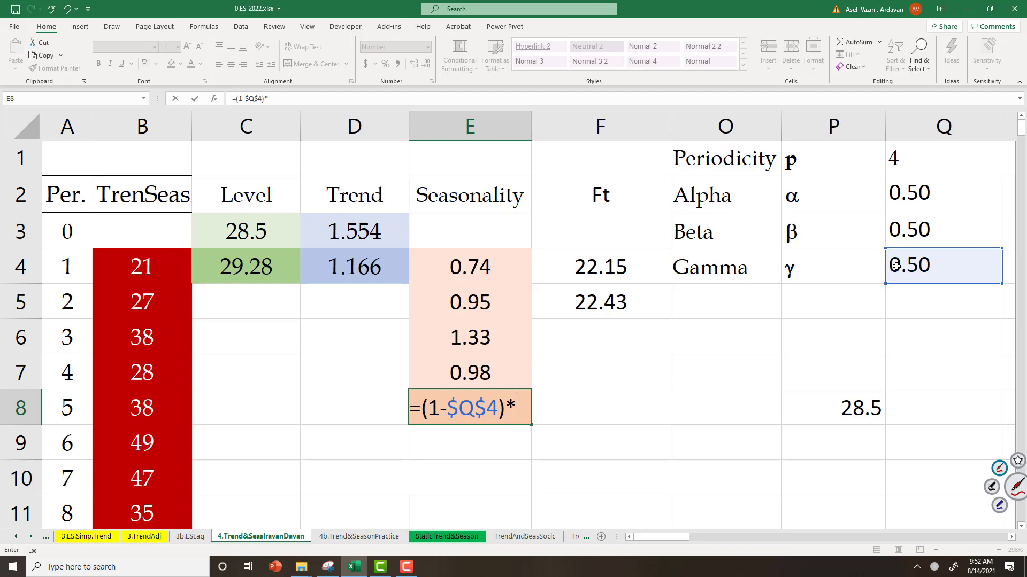
pyautogui.click(460, 266)
pyautogui.click(487, 406)
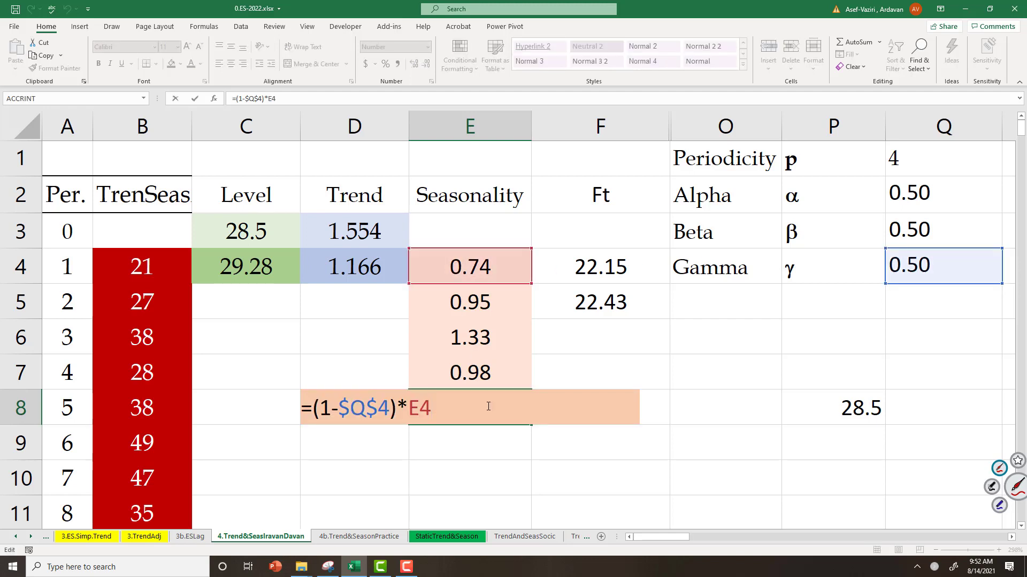
# - Add the Gamma weight to the seasonality formula in E8, making it =(1-$Q$4)*E4+$Q$4
pyautogui.write('+')
pyautogui.click(901, 254)
pyautogui.press('F4')
pyautogui.write('*')
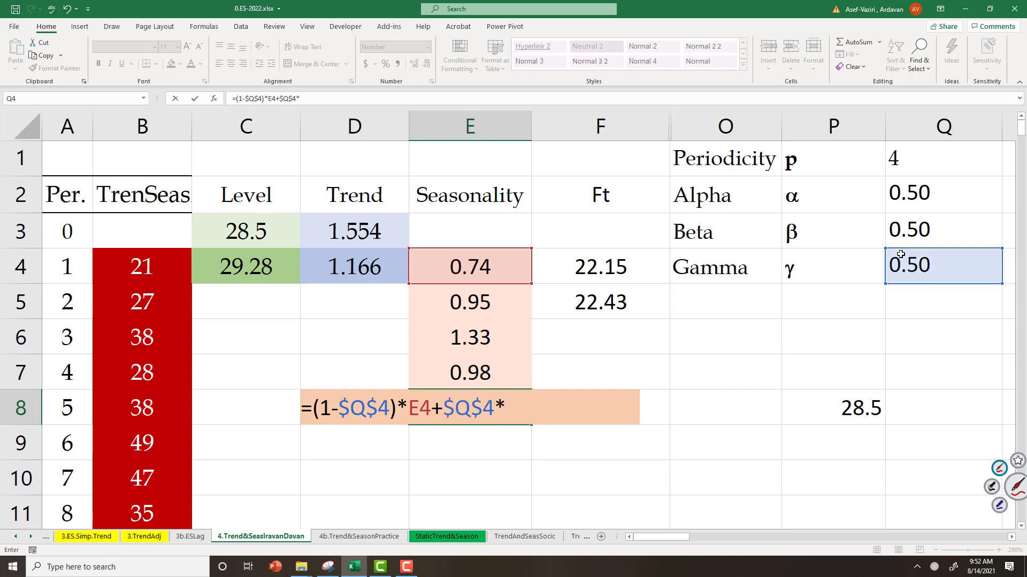
pyautogui.write('1')
pyautogui.press('Return')
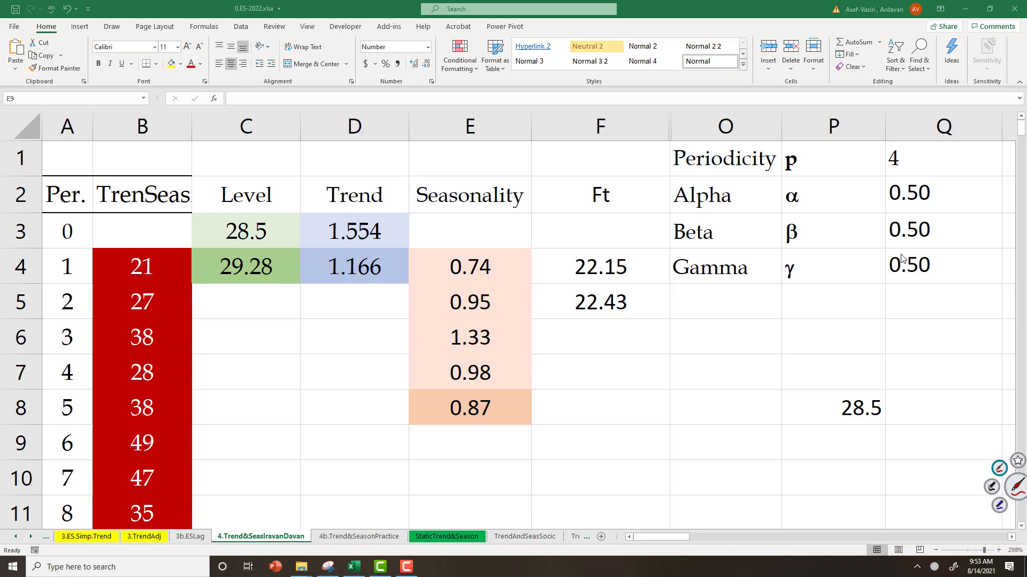
# - Mark the period 1 demand in B4 and the period 0 level and trend in C3:D3 with red and blue pen strokes
pyautogui.moveTo(244, 244)
pyautogui.mouseDown()
pyautogui.moveTo(208, 230)
pyautogui.moveTo(357, 208)
pyautogui.moveTo(391, 238)
pyautogui.moveTo(211, 244)
pyautogui.moveTo(192, 260)
pyautogui.mouseUp()
pyautogui.moveTo(114, 247)
pyautogui.mouseDown()
pyautogui.moveTo(153, 223)
pyautogui.moveTo(188, 247)
pyautogui.mouseUp()
pyautogui.moveTo(192, 303)
pyautogui.mouseDown()
pyautogui.moveTo(283, 369)
pyautogui.moveTo(172, 276)
pyautogui.moveTo(171, 298)
pyautogui.mouseUp()
pyautogui.click(999, 505)
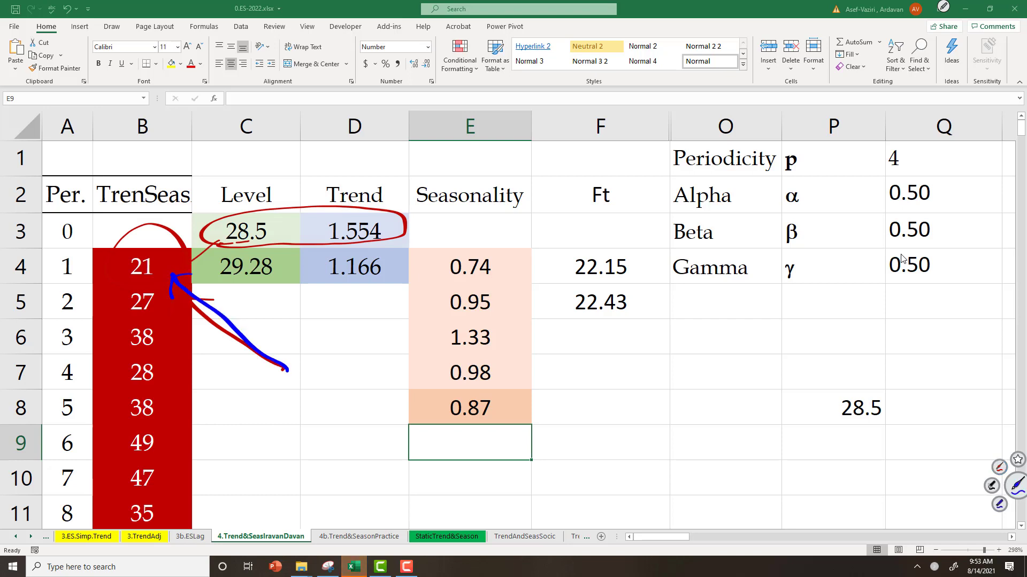
pyautogui.moveTo(291, 378)
pyautogui.mouseDown()
pyautogui.moveTo(278, 280)
pyautogui.moveTo(227, 251)
pyautogui.moveTo(446, 197)
pyautogui.moveTo(227, 247)
pyautogui.moveTo(185, 239)
pyautogui.mouseUp()
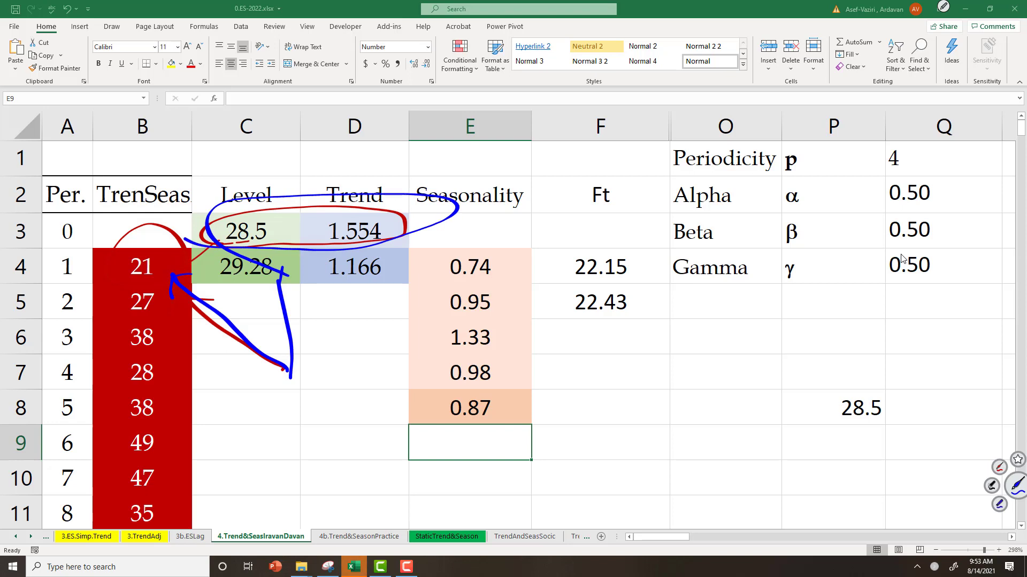
# - Complete the seasonality formula in E8 by multiplying its Gamma term by demand over level plus trend, giving =(1-$Q$4)*E4+$Q$4*B4/(C3+D3)
pyautogui.doubleClick(502, 406)
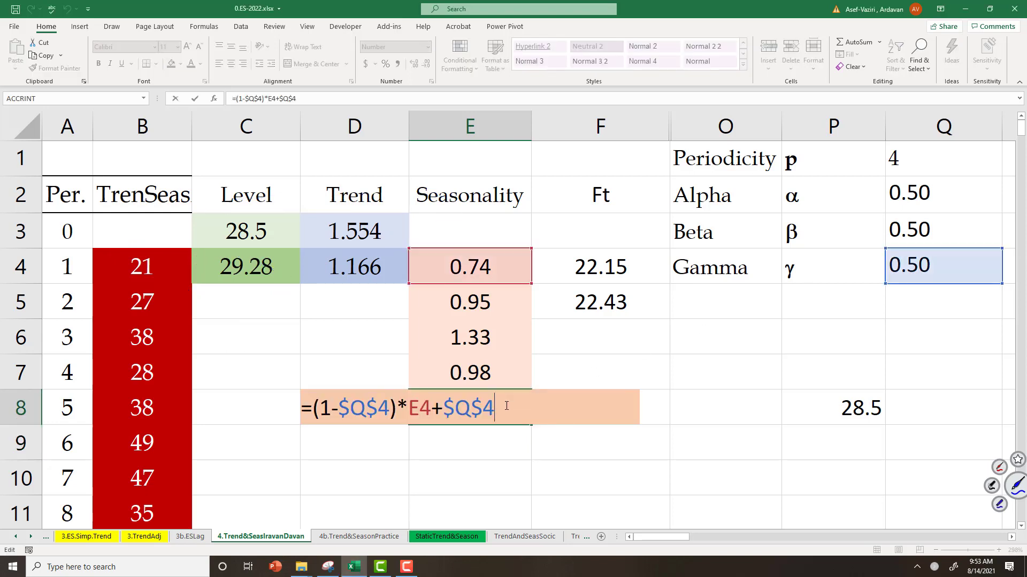
pyautogui.write('*')
pyautogui.click(133, 271)
pyautogui.write('/(')
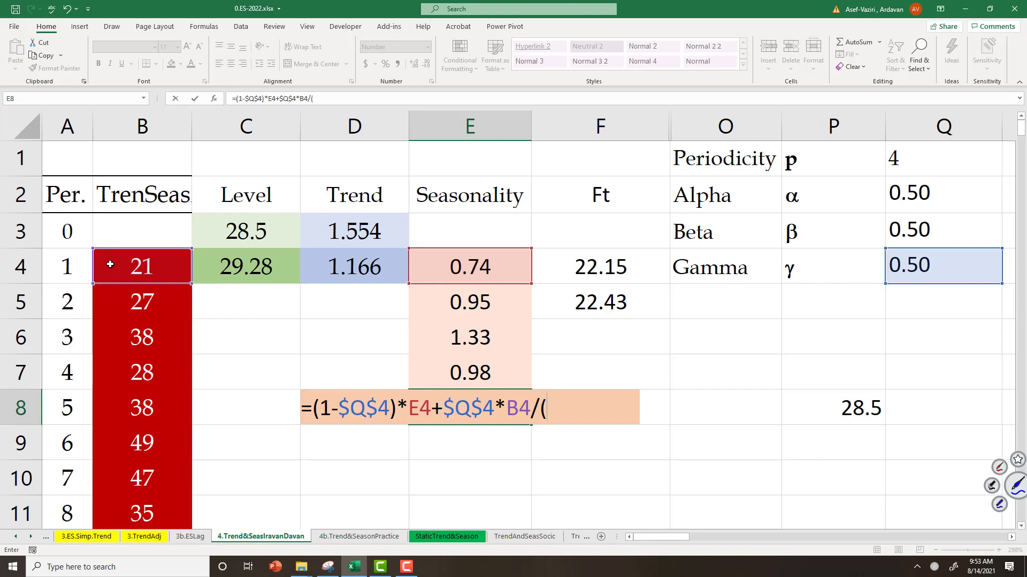
pyautogui.click(226, 233)
pyautogui.write('+')
pyautogui.click(356, 225)
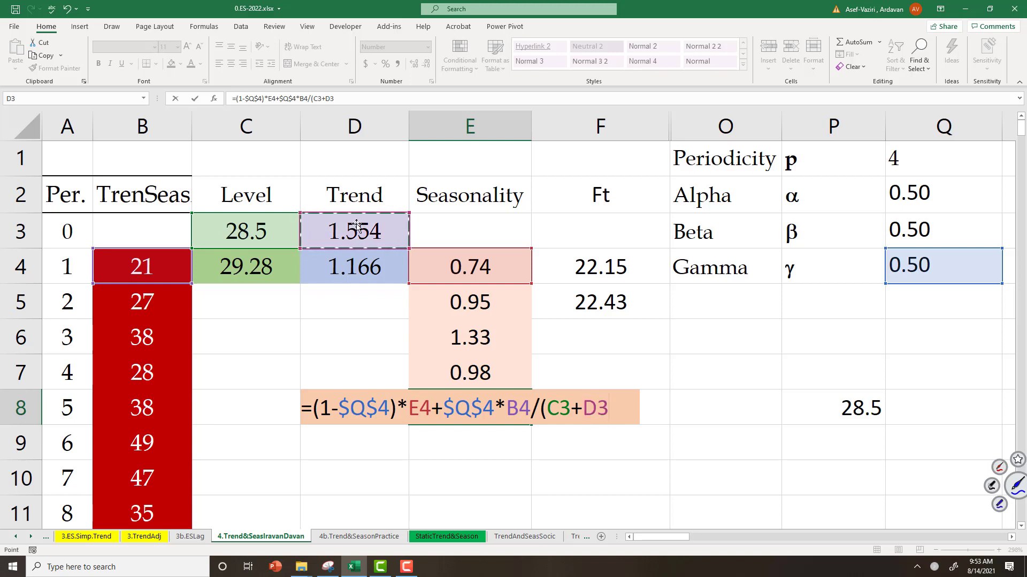
pyautogui.write(')')
pyautogui.press('Return')
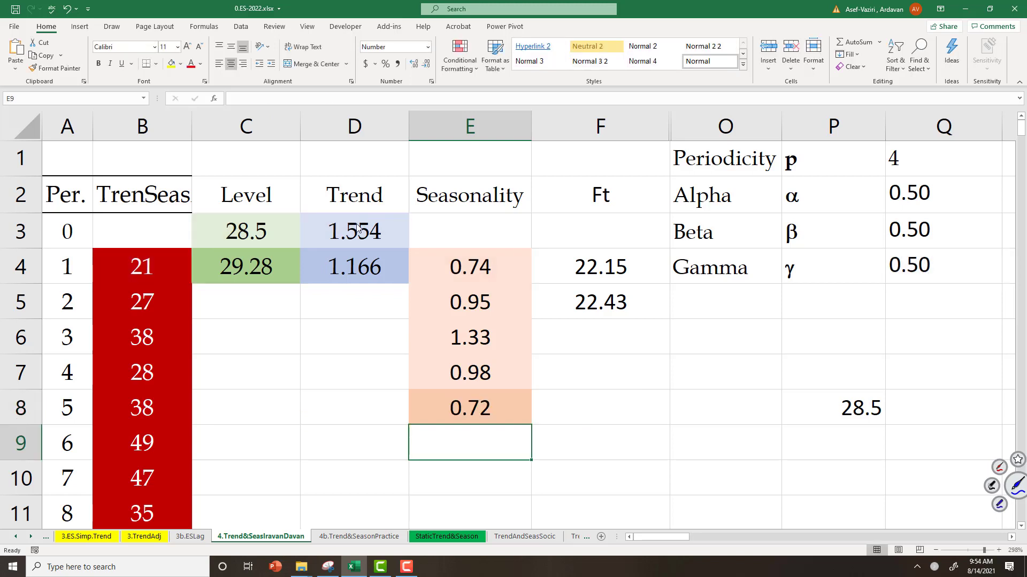
# - Fill the level and trend formulas in C4:D4 and the forecast formula in F5 down through row 7
pyautogui.click(611, 303)
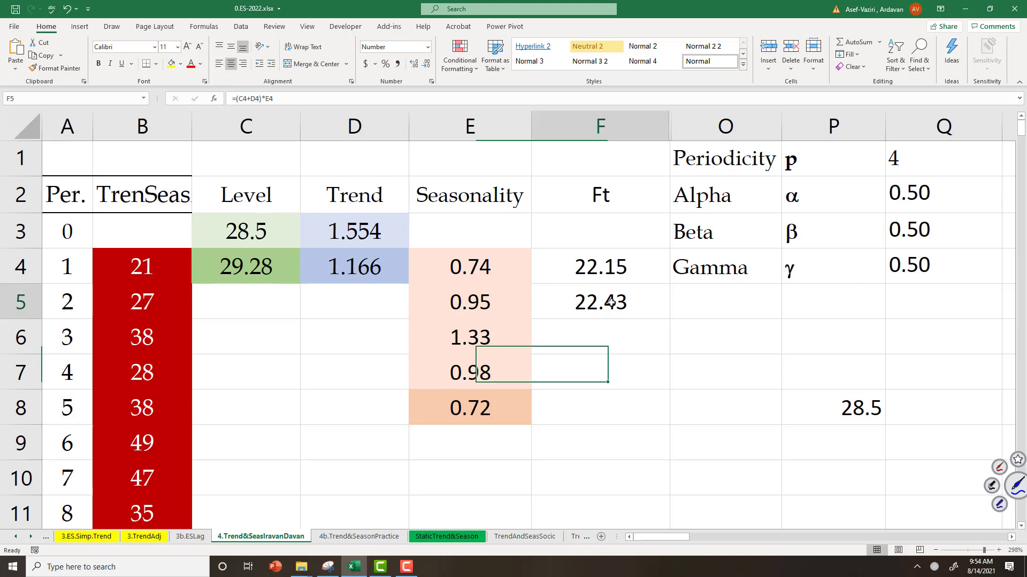
pyautogui.click(245, 270)
pyautogui.moveTo(245, 270); pyautogui.dragTo(408, 388)
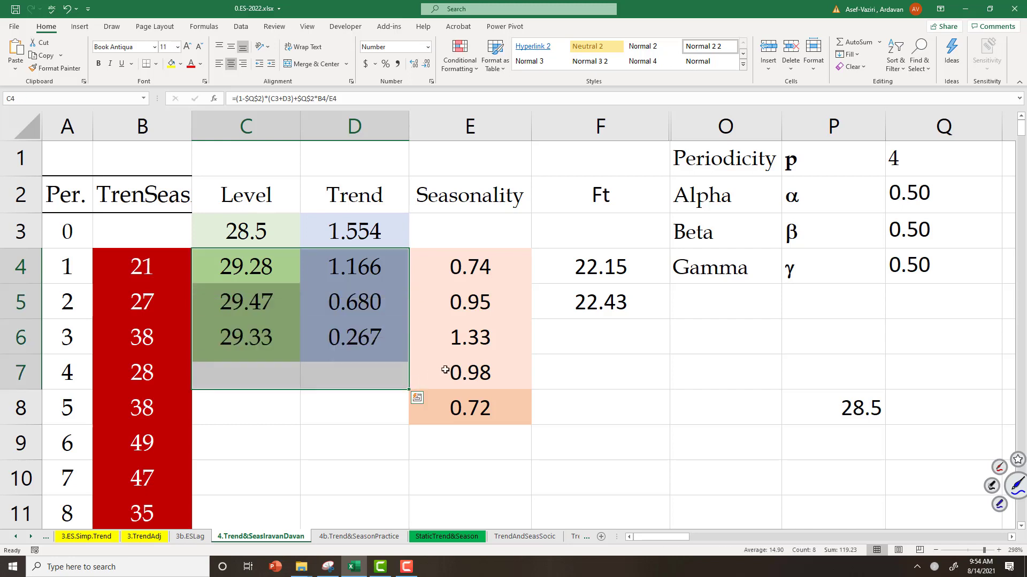
pyautogui.click(583, 304)
pyautogui.moveTo(669, 319); pyautogui.dragTo(653, 388)
# - Fill the seasonality formula in E8 down to E11, and check the trend formula in D7
pyautogui.click(519, 413)
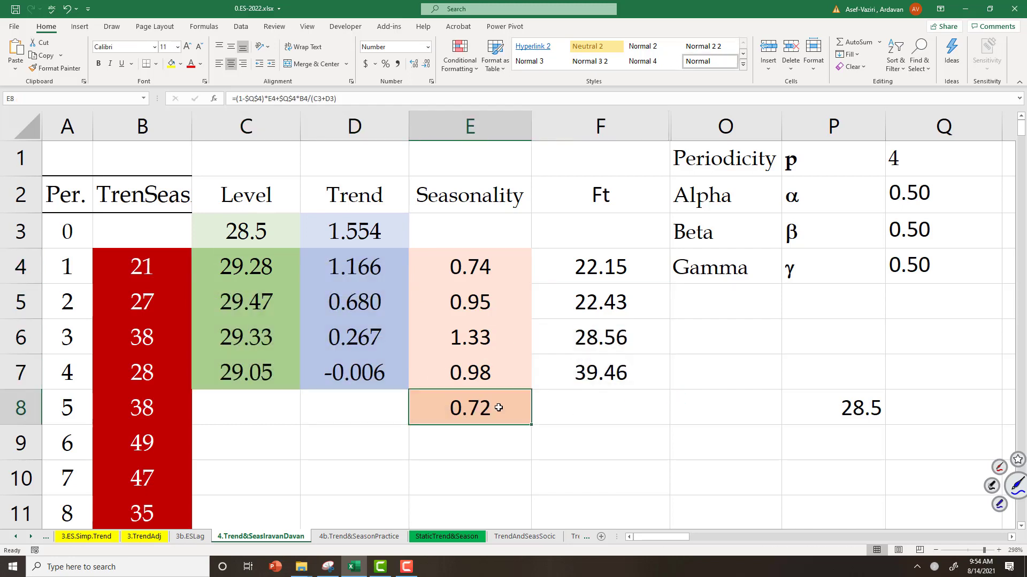
pyautogui.moveTo(531, 425); pyautogui.dragTo(521, 350)
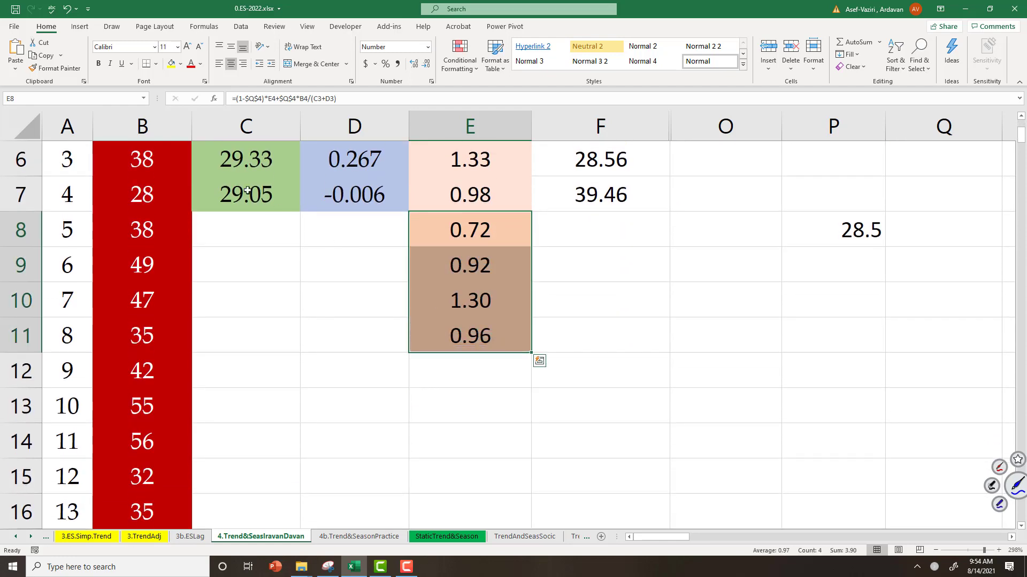
pyautogui.scroll(2, 359, 373)
pyautogui.doubleClick(360, 372)
pyautogui.press('Return')
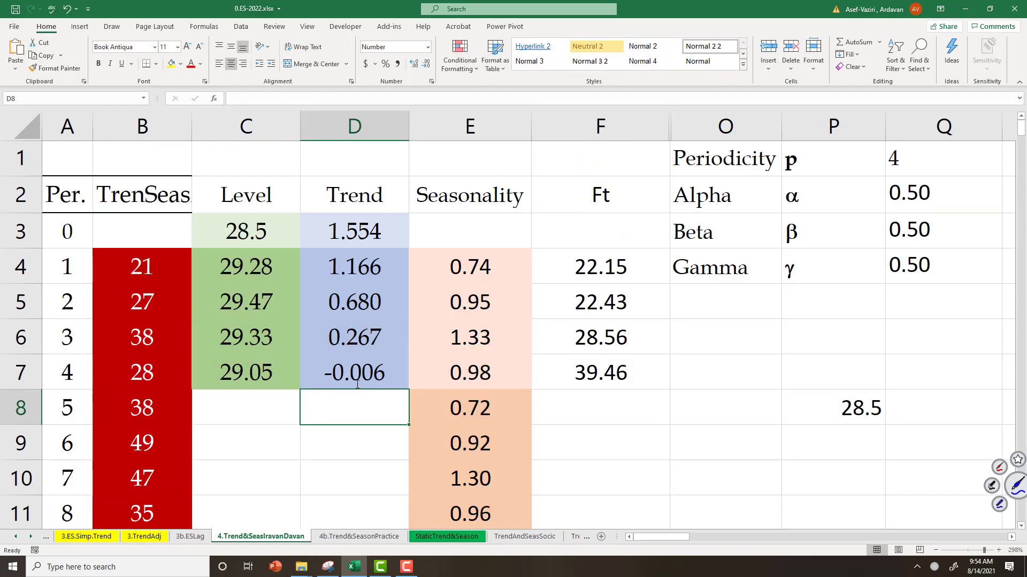
# - Fill the level and trend formulas in C7:D7 and the forecast formula in F7 down the following rows
pyautogui.moveTo(270, 369); pyautogui.dragTo(417, 527)
pyautogui.click(602, 377)
pyautogui.moveTo(668, 397); pyautogui.dragTo(647, 528)
pyautogui.click(773, 401)
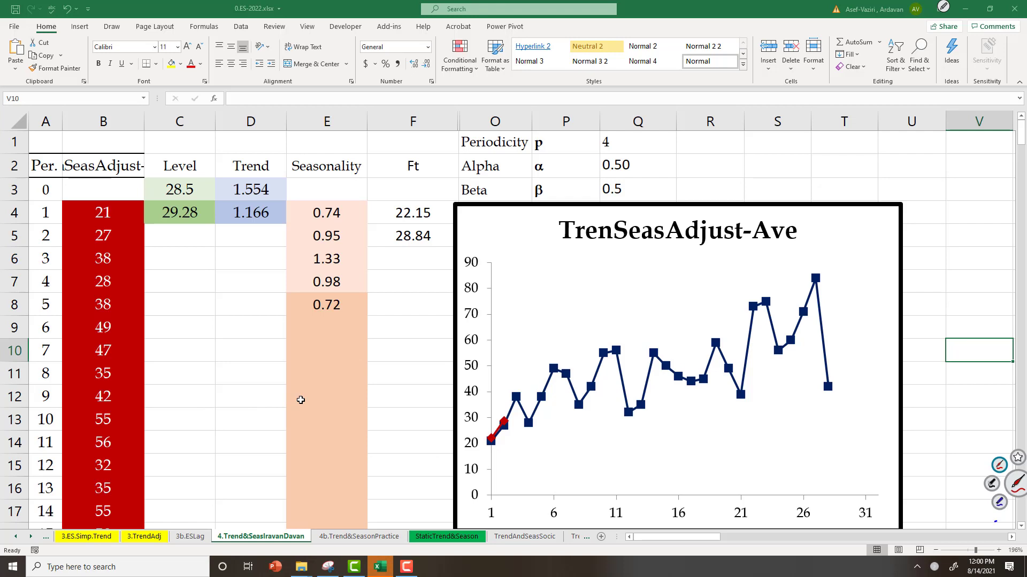
# - Circle the period 2 level cell C5 in red, write (1-α) beside Alpha, and mark the period 1 level and trend
pyautogui.moveTo(214, 229)
pyautogui.mouseDown()
pyautogui.moveTo(206, 239)
pyautogui.moveTo(147, 227)
pyautogui.moveTo(219, 224)
pyautogui.mouseUp()
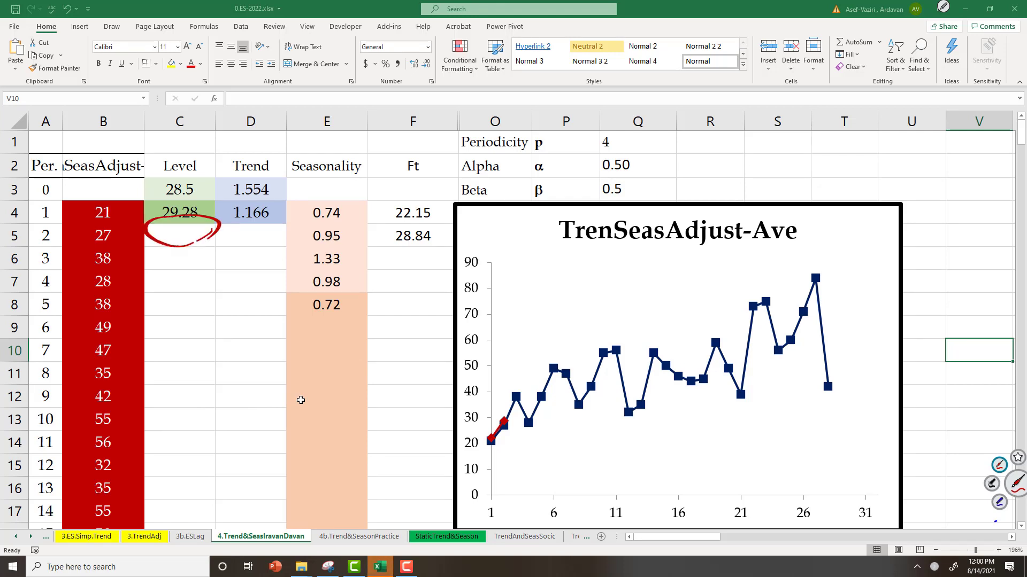
pyautogui.moveTo(678, 155); pyautogui.dragTo(680, 173)
pyautogui.moveTo(693, 163)
pyautogui.mouseDown()
pyautogui.moveTo(748, 175)
pyautogui.moveTo(754, 187)
pyautogui.mouseUp()
pyautogui.moveTo(664, 146); pyautogui.dragTo(687, 196)
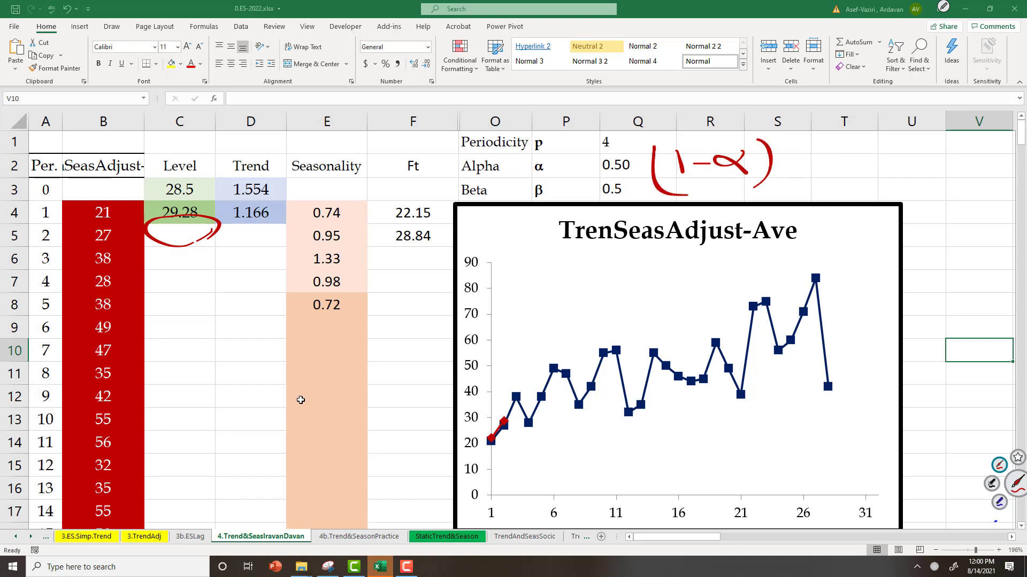
pyautogui.moveTo(178, 311); pyautogui.dragTo(183, 236)
pyautogui.moveTo(175, 235)
pyautogui.mouseDown()
pyautogui.moveTo(185, 225)
pyautogui.moveTo(191, 237)
pyautogui.mouseUp()
pyautogui.moveTo(274, 214)
pyautogui.mouseDown()
pyautogui.moveTo(233, 219)
pyautogui.moveTo(281, 212)
pyautogui.moveTo(179, 199)
pyautogui.moveTo(144, 214)
pyautogui.moveTo(168, 242)
pyautogui.moveTo(189, 224)
pyautogui.mouseUp()
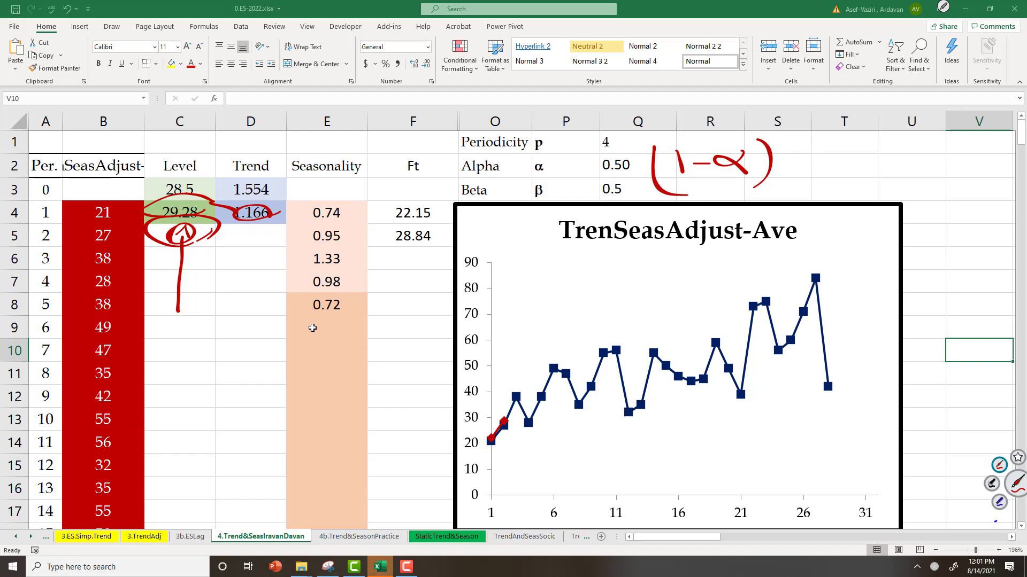
# - Circle the period 2 demand, period 1 level and trend, and period 2 seasonality in blue, then clear the pen marks
pyautogui.click(999, 502)
pyautogui.moveTo(129, 245)
pyautogui.mouseDown()
pyautogui.moveTo(60, 228)
pyautogui.moveTo(135, 224)
pyautogui.mouseUp()
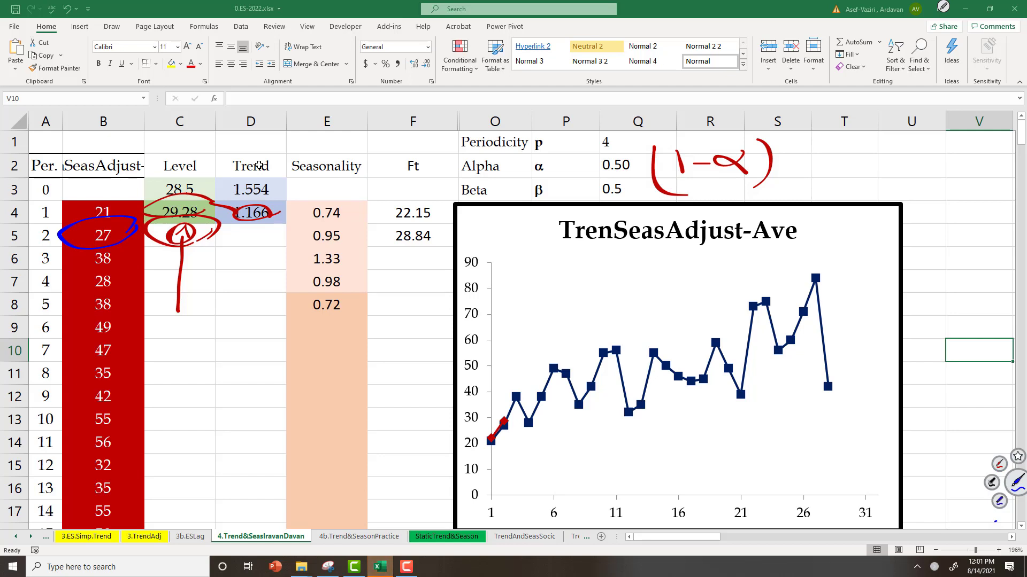
pyautogui.moveTo(291, 205)
pyautogui.mouseDown()
pyautogui.moveTo(276, 217)
pyautogui.moveTo(162, 229)
pyautogui.moveTo(203, 196)
pyautogui.mouseUp()
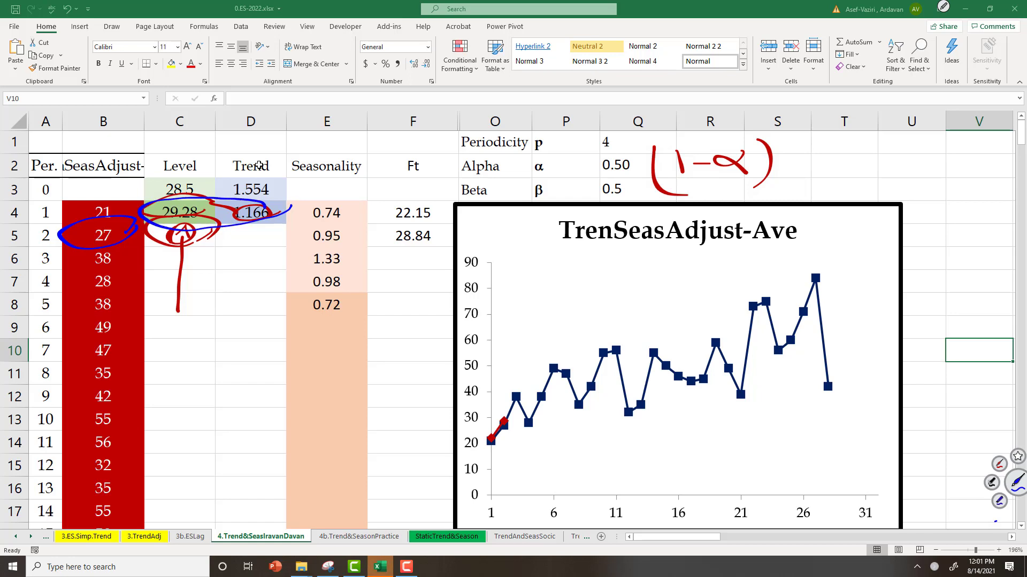
pyautogui.moveTo(61, 229)
pyautogui.mouseDown()
pyautogui.moveTo(127, 214)
pyautogui.moveTo(161, 240)
pyautogui.moveTo(284, 239)
pyautogui.moveTo(313, 218)
pyautogui.moveTo(284, 242)
pyautogui.mouseUp()
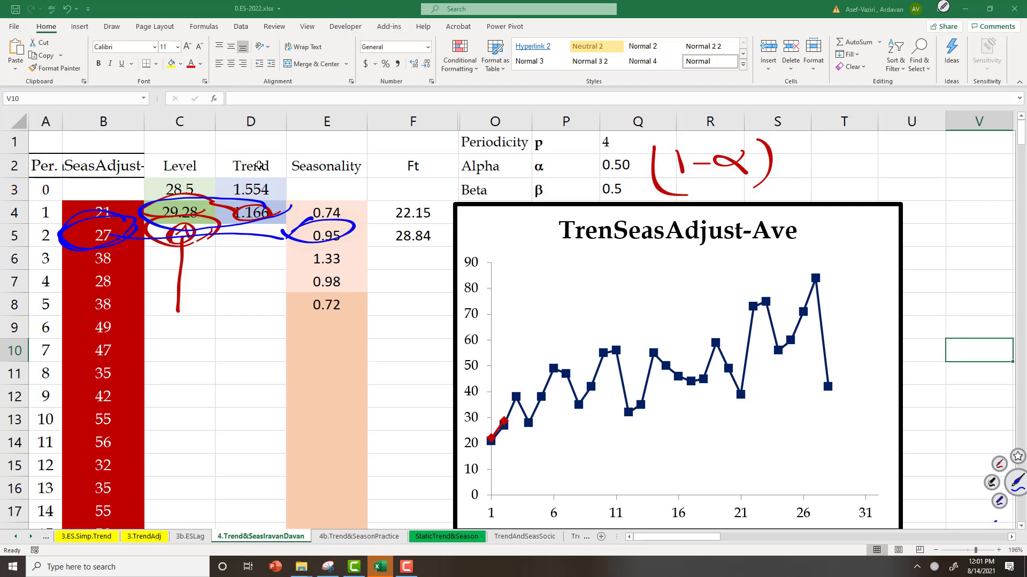
pyautogui.press('Escape')
# - Enter the first term of the period 2 level formula in C5 as =(1-$Q$2)*(C4+D4)
pyautogui.click(195, 230)
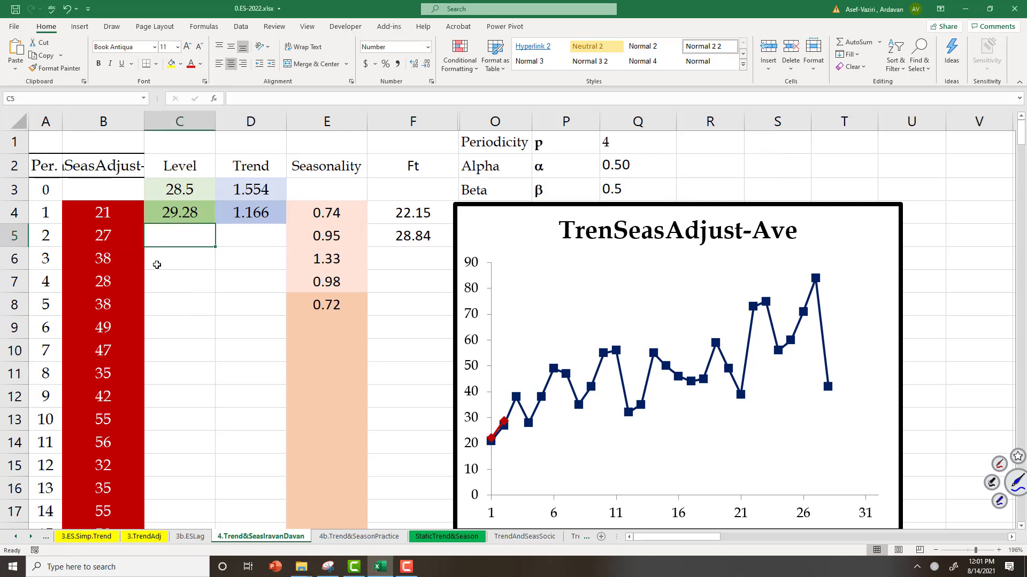
pyautogui.write('=(')
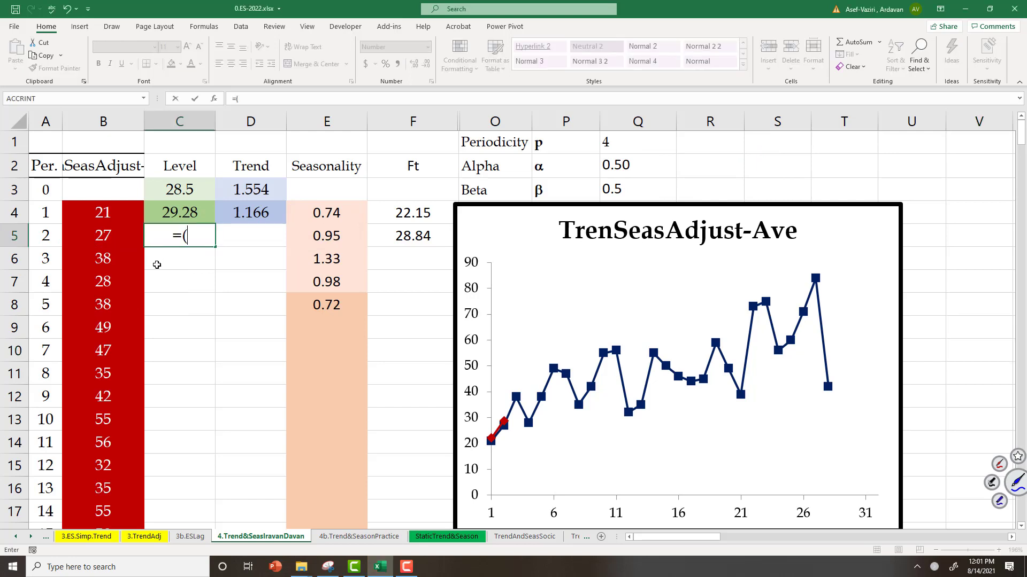
pyautogui.write('1-')
pyautogui.click(618, 168)
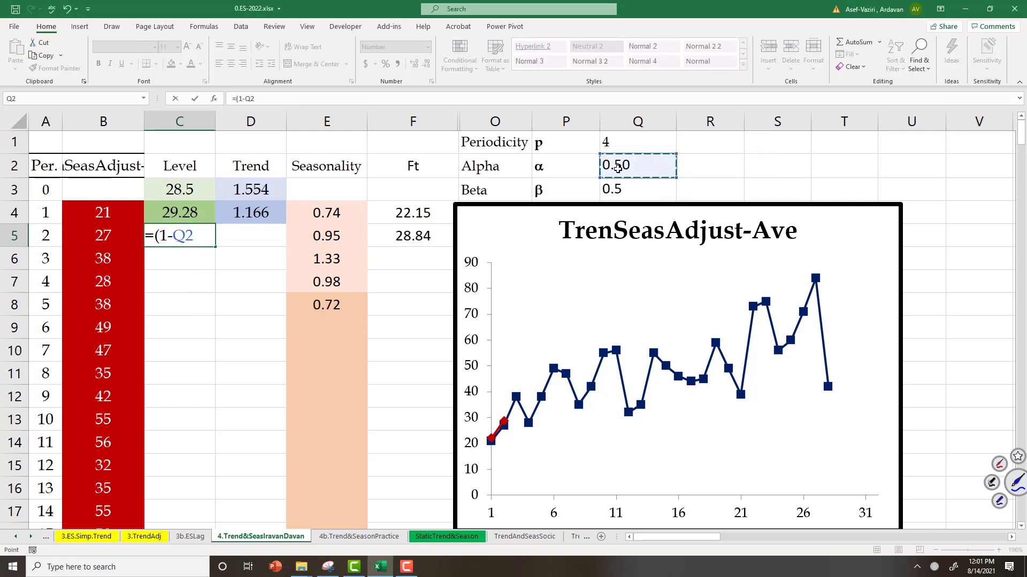
pyautogui.press('F4')
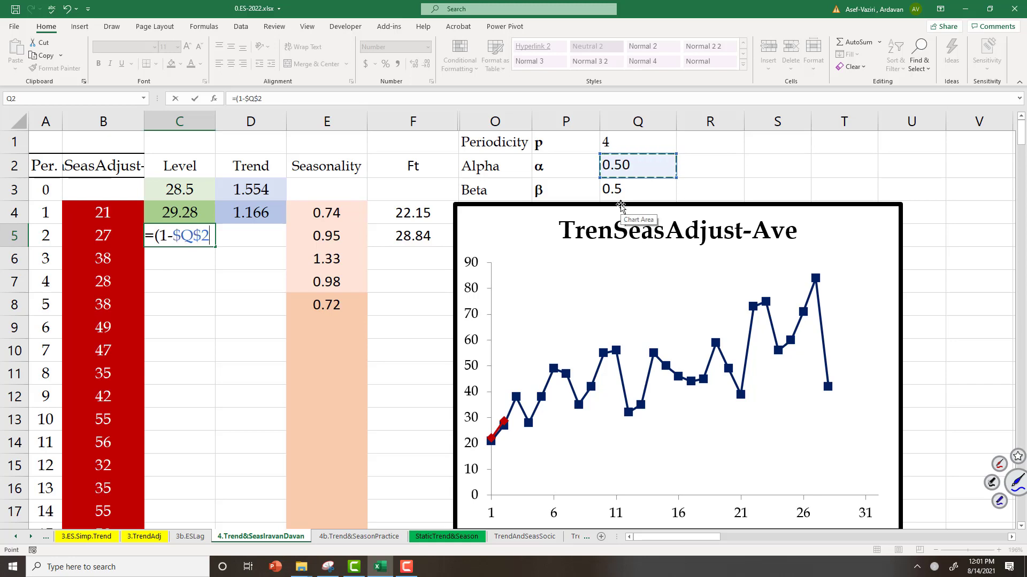
pyautogui.write(')*')
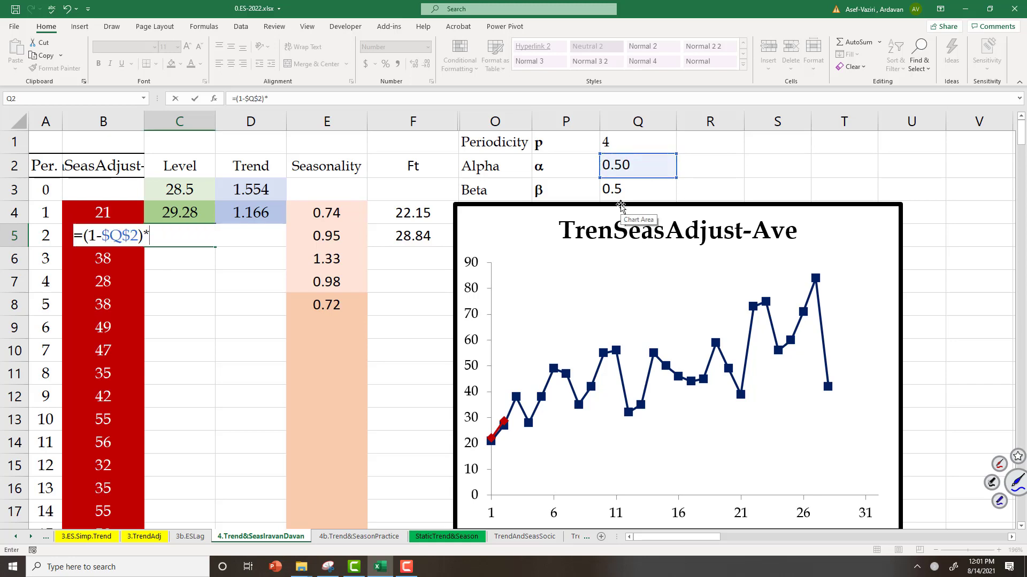
pyautogui.write('(')
pyautogui.click(182, 214)
pyautogui.write('+')
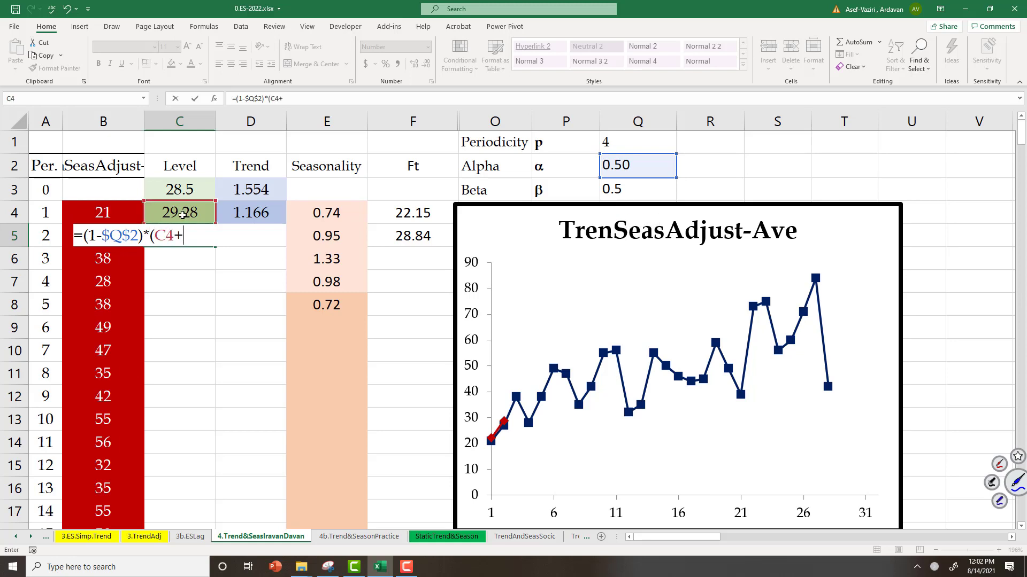
pyautogui.click(234, 208)
pyautogui.write(')')
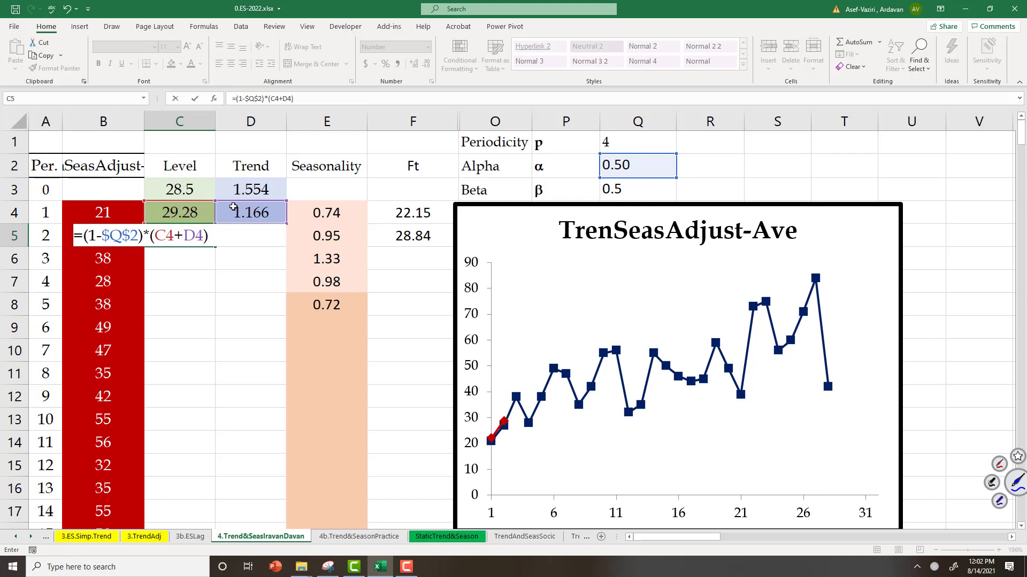
pyautogui.press('Return')
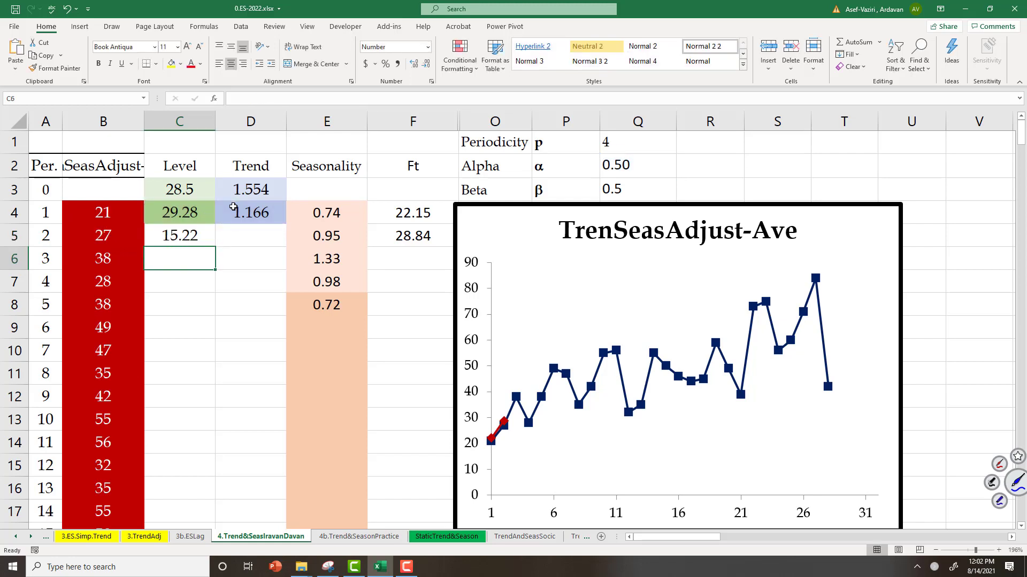
# - Uncover the Gamma row above the chart and extend the level formula in C5 with +$Q$2*B5/E5
pyautogui.click(540, 190)
pyautogui.click(539, 202)
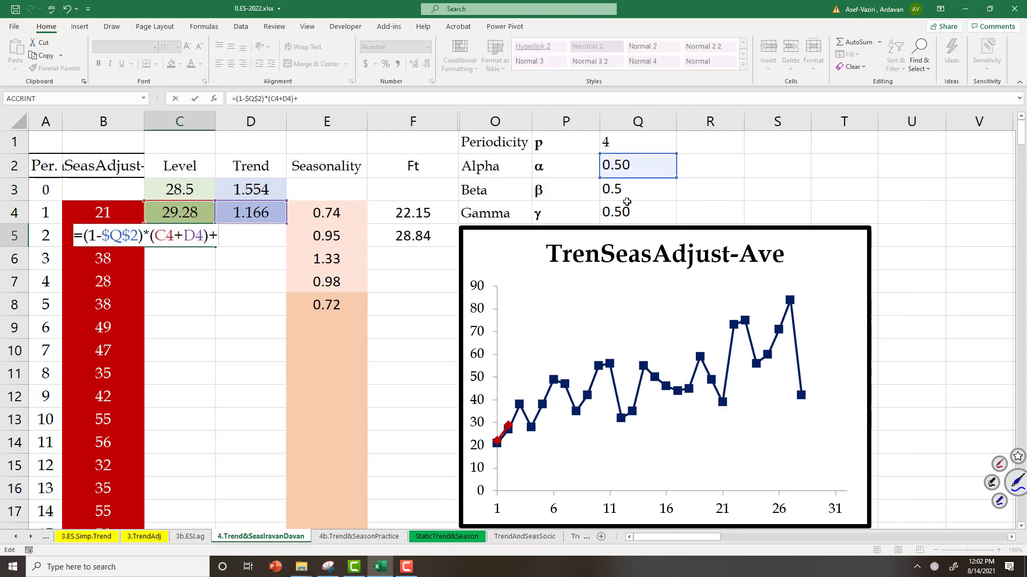
pyautogui.click(618, 169)
pyautogui.press('F4')
pyautogui.write('*')
pyautogui.click(33, 235)
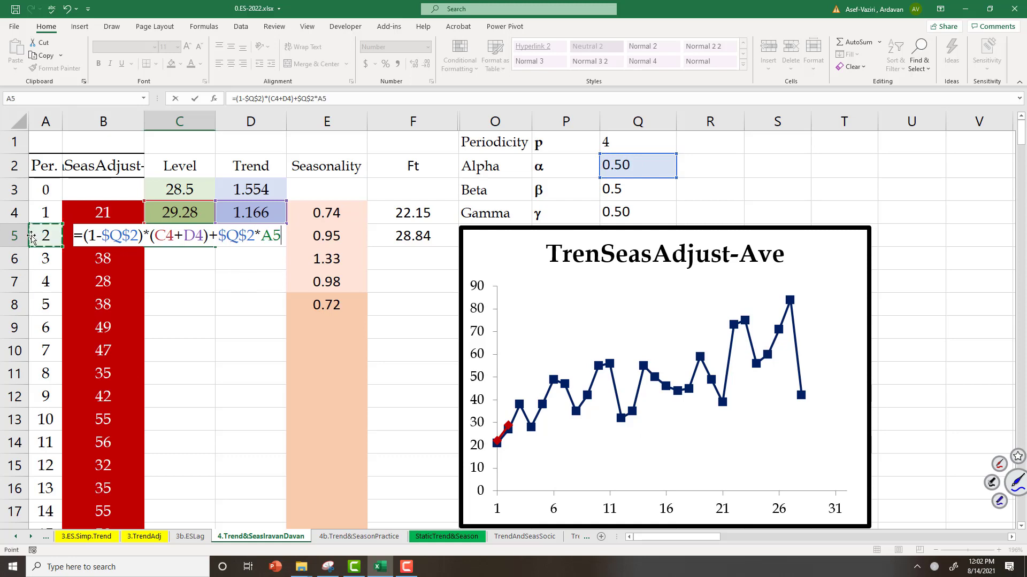
pyautogui.press('Right')
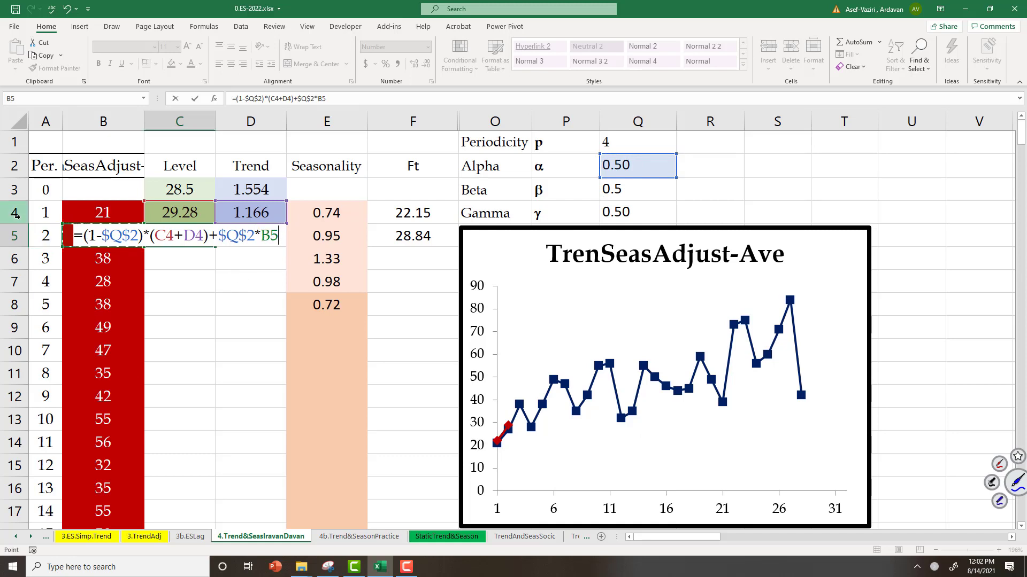
pyautogui.write('/')
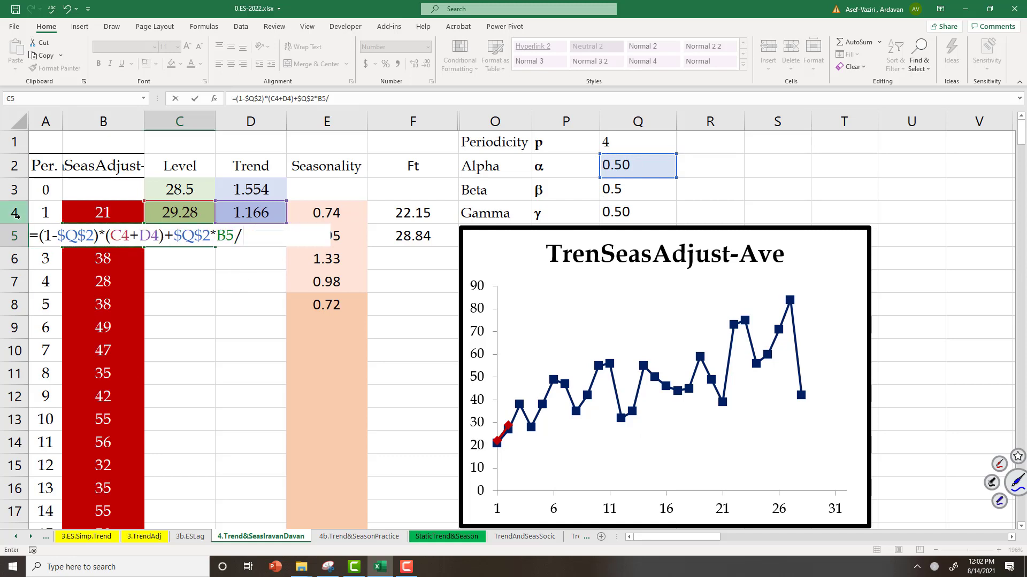
pyautogui.click(332, 235)
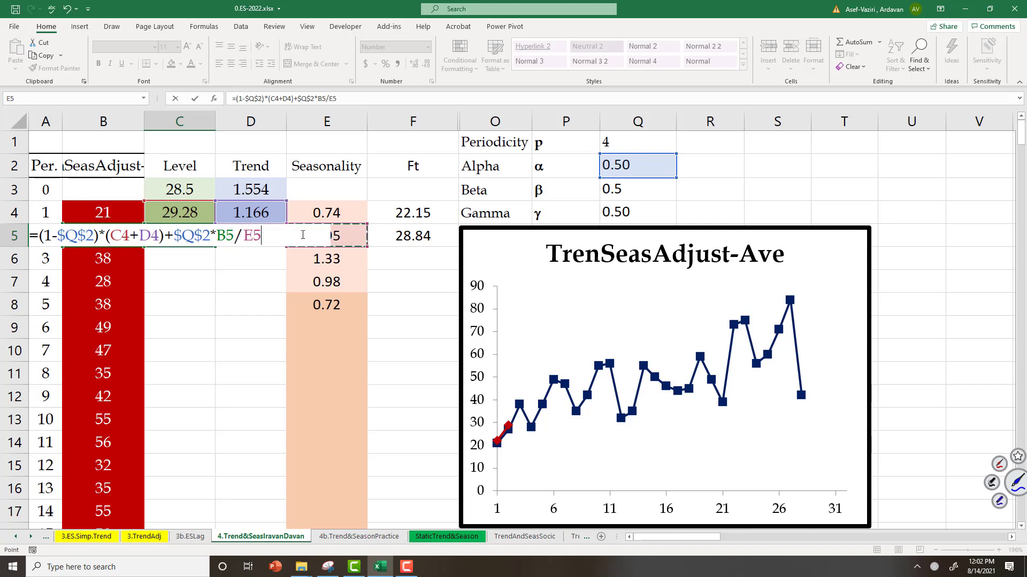
pyautogui.press('Return')
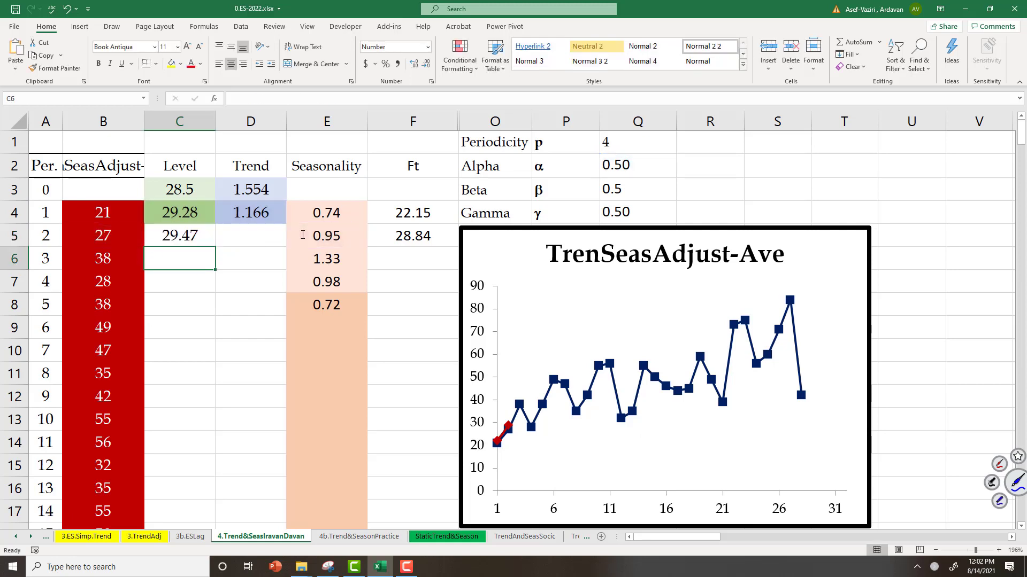
# - Circle the period 2 trend cell D5 in blue, write (1-β) beside Beta, and link the circled period 1 trend to it
pyautogui.moveTo(246, 217)
pyautogui.mouseDown()
pyautogui.moveTo(234, 256)
pyautogui.moveTo(286, 239)
pyautogui.mouseUp()
pyautogui.moveTo(696, 152)
pyautogui.mouseDown()
pyautogui.moveTo(694, 184)
pyautogui.moveTo(720, 185)
pyautogui.mouseUp()
pyautogui.moveTo(734, 172); pyautogui.dragTo(779, 187)
pyautogui.moveTo(817, 153); pyautogui.dragTo(798, 189)
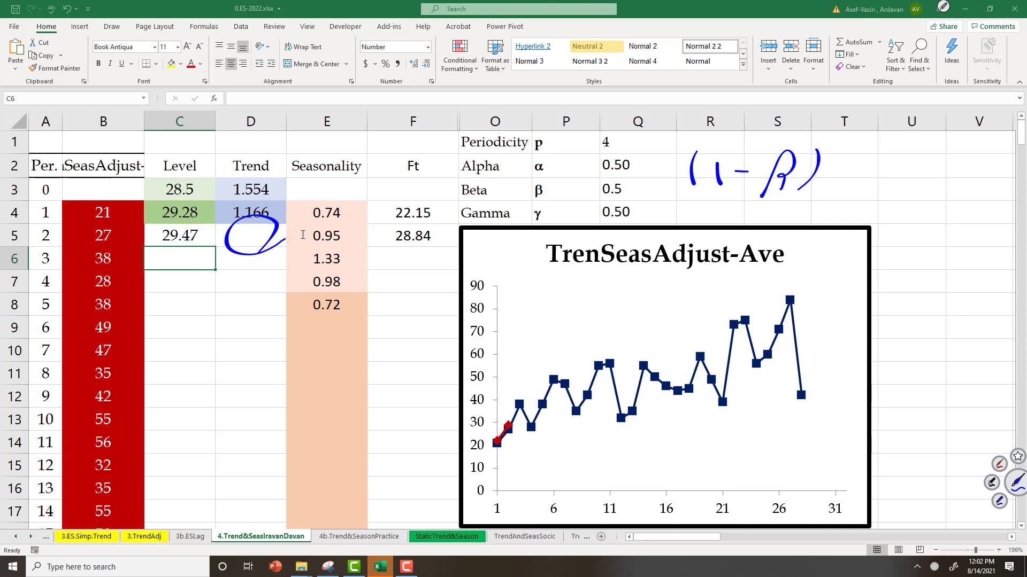
pyautogui.moveTo(301, 209)
pyautogui.mouseDown()
pyautogui.moveTo(235, 227)
pyautogui.moveTo(457, 155)
pyautogui.moveTo(859, 135)
pyautogui.moveTo(835, 171)
pyautogui.mouseUp()
pyautogui.moveTo(826, 146)
pyautogui.mouseDown()
pyautogui.moveTo(834, 169)
pyautogui.moveTo(874, 166)
pyautogui.mouseUp()
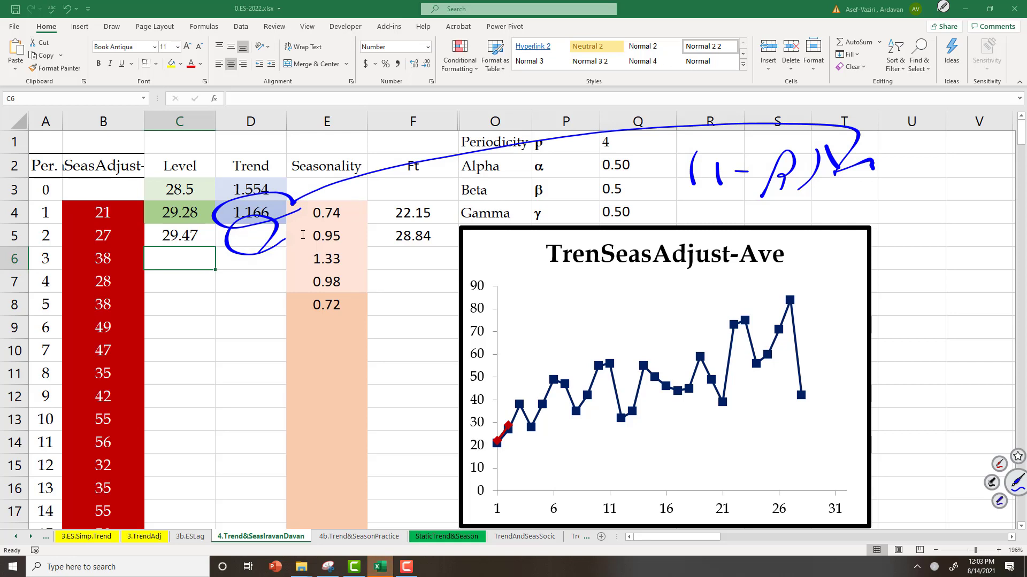
# - Circle the period 2 and period 1 levels in blue and mark the period 1 trend again
pyautogui.moveTo(211, 228)
pyautogui.mouseDown()
pyautogui.moveTo(197, 244)
pyautogui.moveTo(139, 242)
pyautogui.moveTo(184, 220)
pyautogui.moveTo(198, 239)
pyautogui.mouseUp()
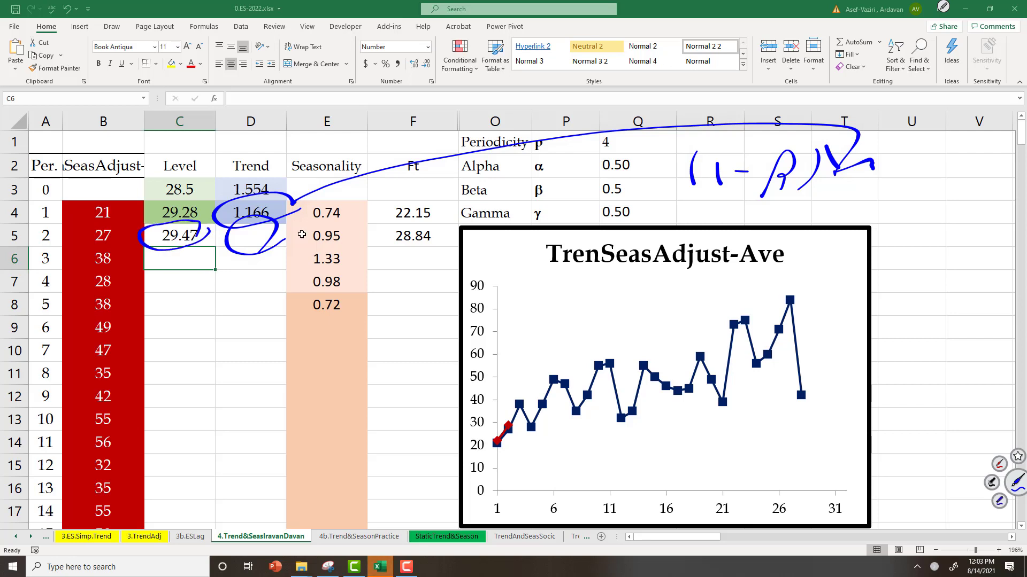
pyautogui.moveTo(187, 224)
pyautogui.mouseDown()
pyautogui.moveTo(198, 193)
pyautogui.moveTo(152, 222)
pyautogui.mouseUp()
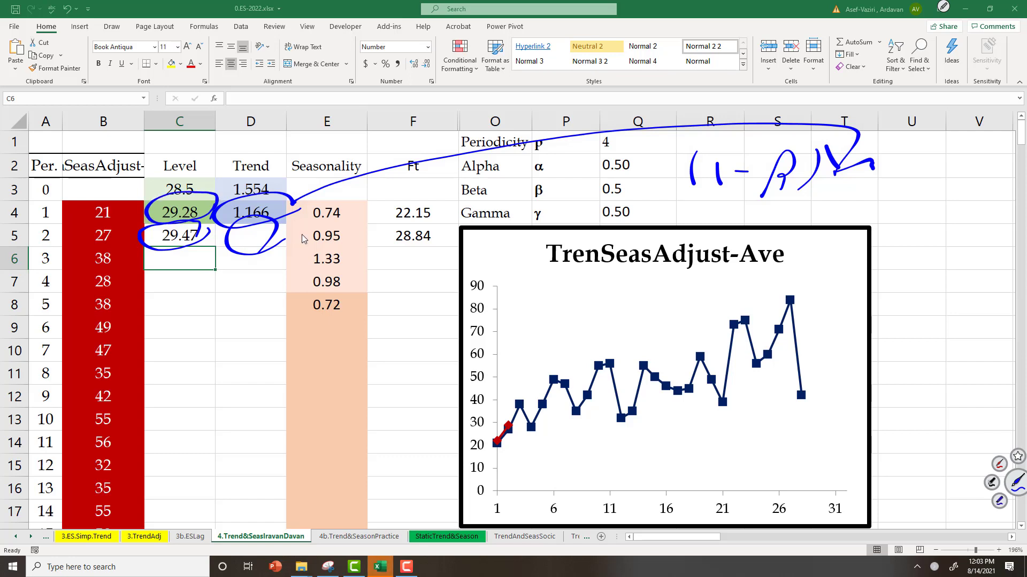
pyautogui.moveTo(137, 213)
pyautogui.mouseDown()
pyautogui.moveTo(127, 236)
pyautogui.moveTo(145, 203)
pyautogui.moveTo(124, 241)
pyautogui.mouseUp()
pyautogui.moveTo(224, 224); pyautogui.dragTo(292, 202)
# - Start the period 2 trend formula in D5 with =(1-$Q$3)*D4
pyautogui.press('Up')
pyautogui.press('Right')
pyautogui.write('=')
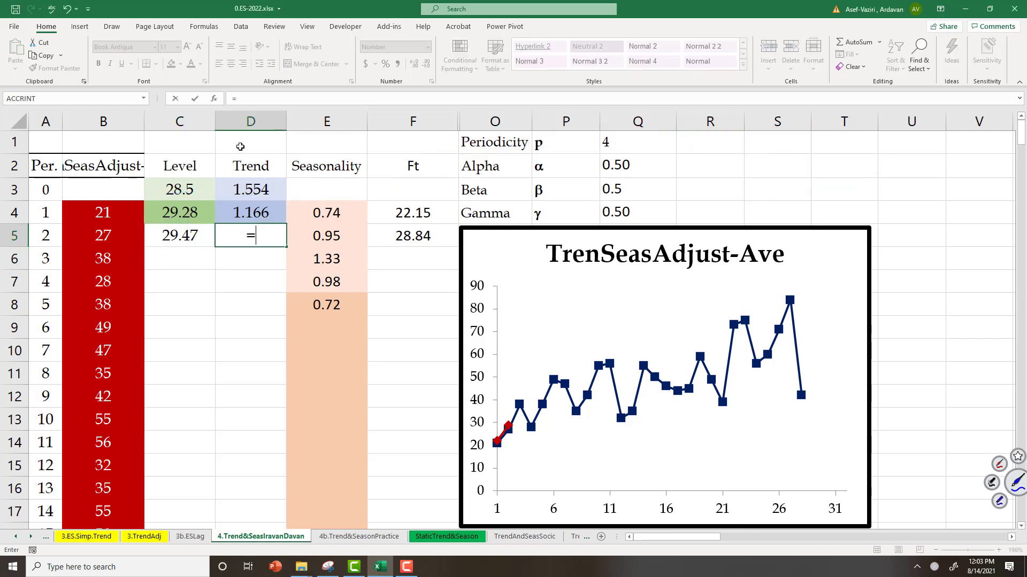
pyautogui.write('(1-')
pyautogui.click(623, 188)
pyautogui.press('F4')
pyautogui.write(')*')
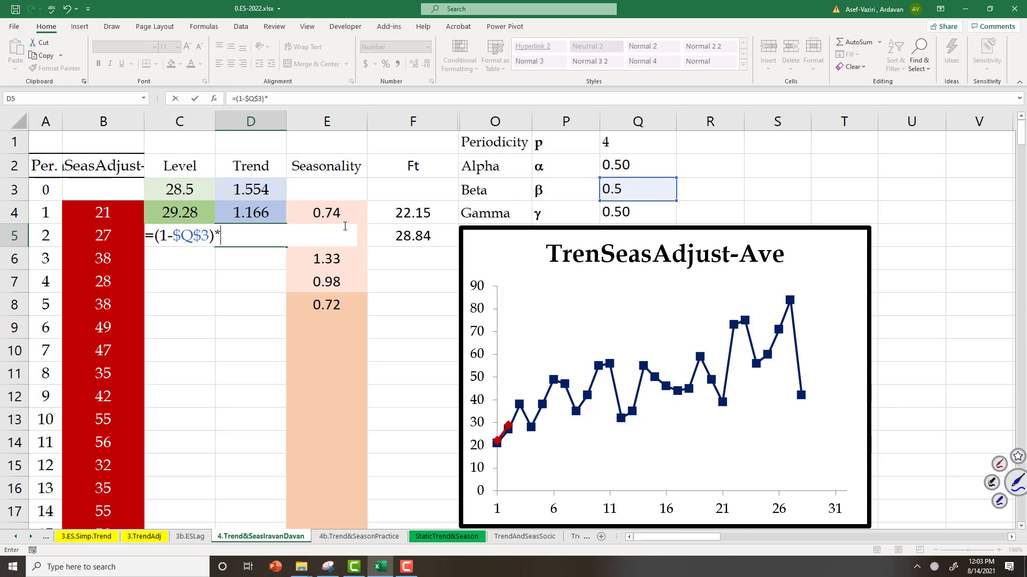
pyautogui.click(234, 210)
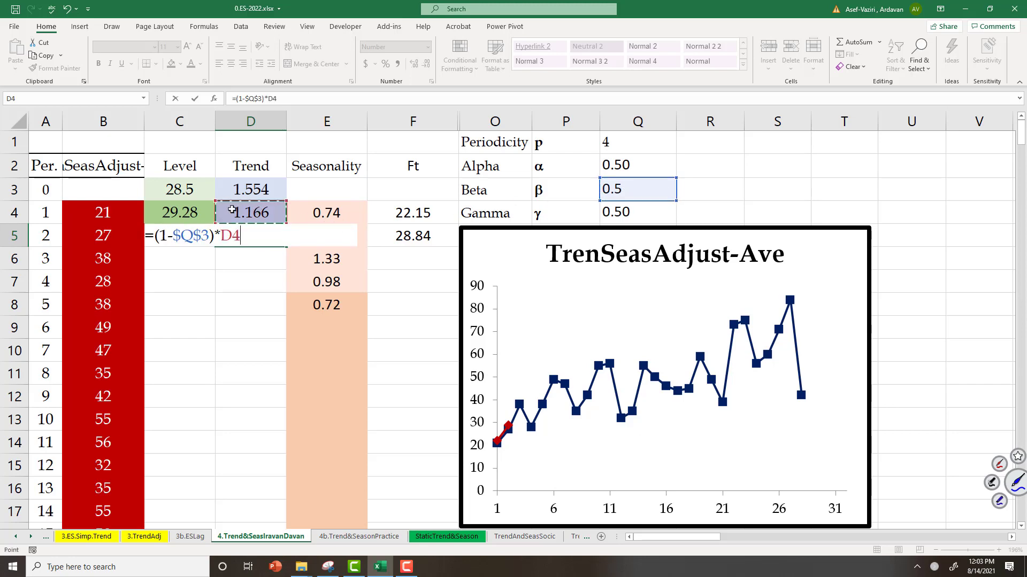
# - Complete the trend formula in D5 by adding +$Q$3*(C5-C4)
pyautogui.write('+')
pyautogui.click(621, 194)
pyautogui.press('F4')
pyautogui.write('*')
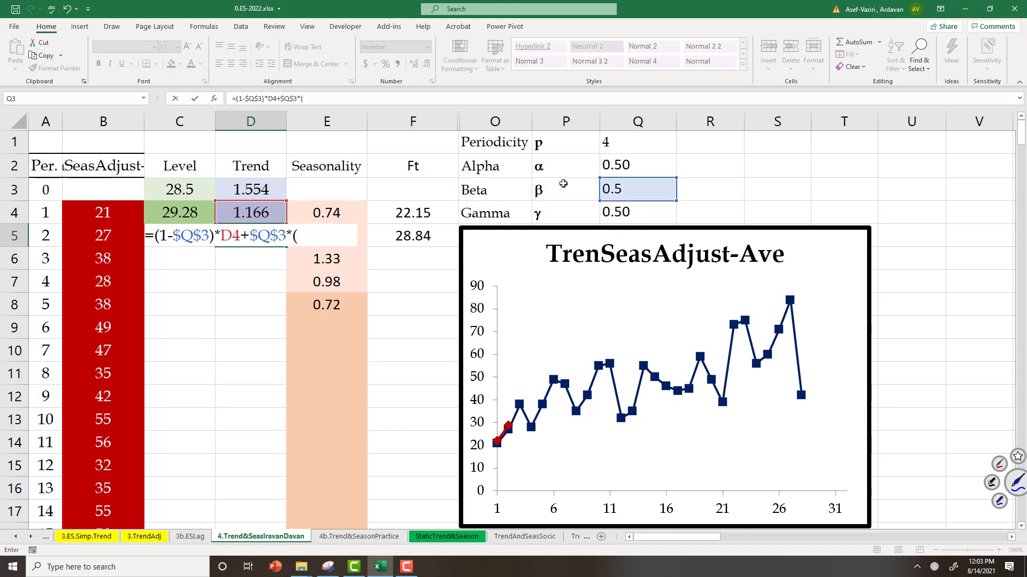
pyautogui.click(184, 259)
pyautogui.press('Up')
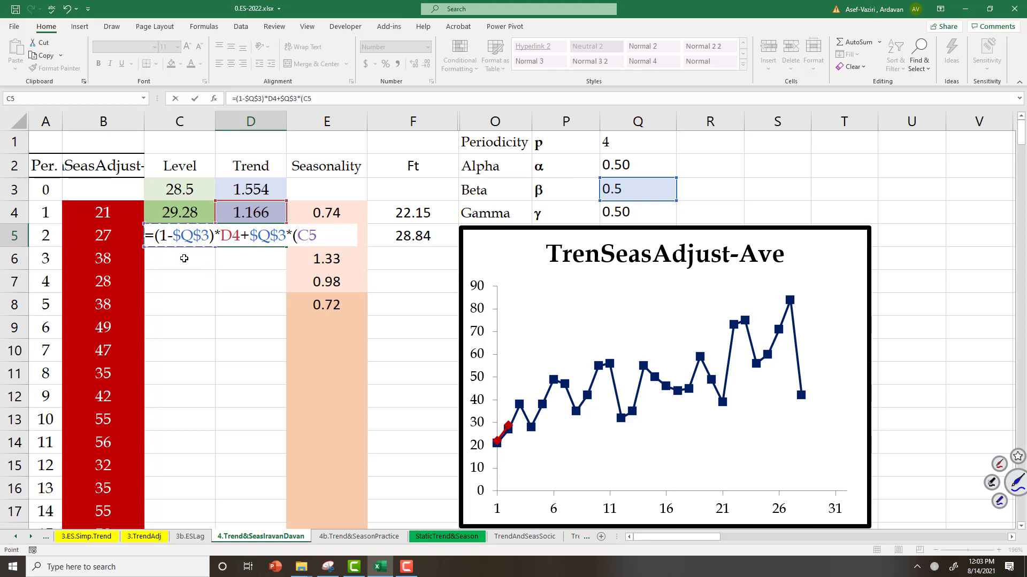
pyautogui.write('-')
pyautogui.click(181, 209)
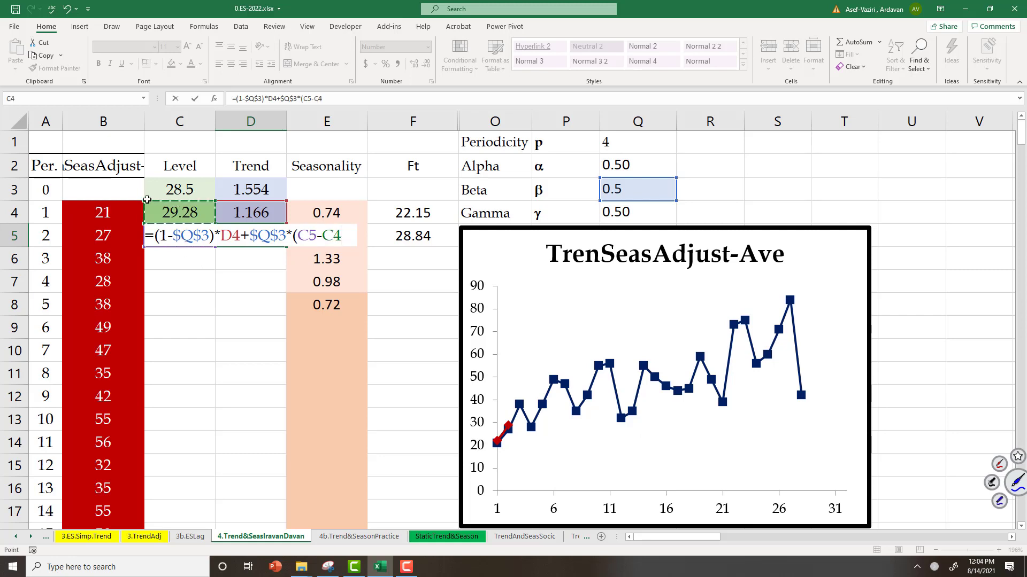
pyautogui.press('Return')
# - Check the seasonality formula in E8 and enter =(1-$Q$4) in E9 for period 6
pyautogui.click(324, 315)
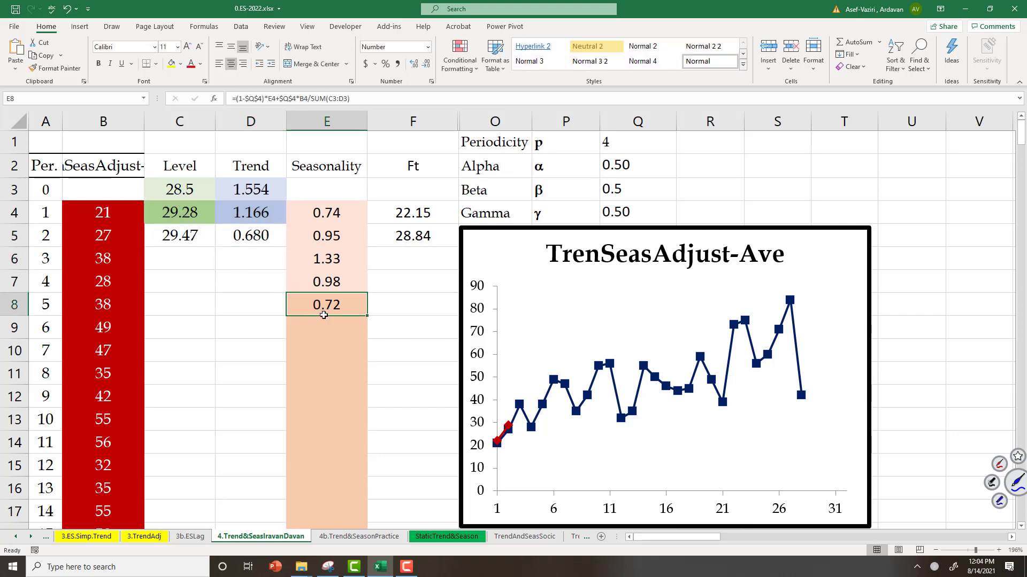
pyautogui.click(357, 325)
pyautogui.write('=(1-')
pyautogui.click(610, 214)
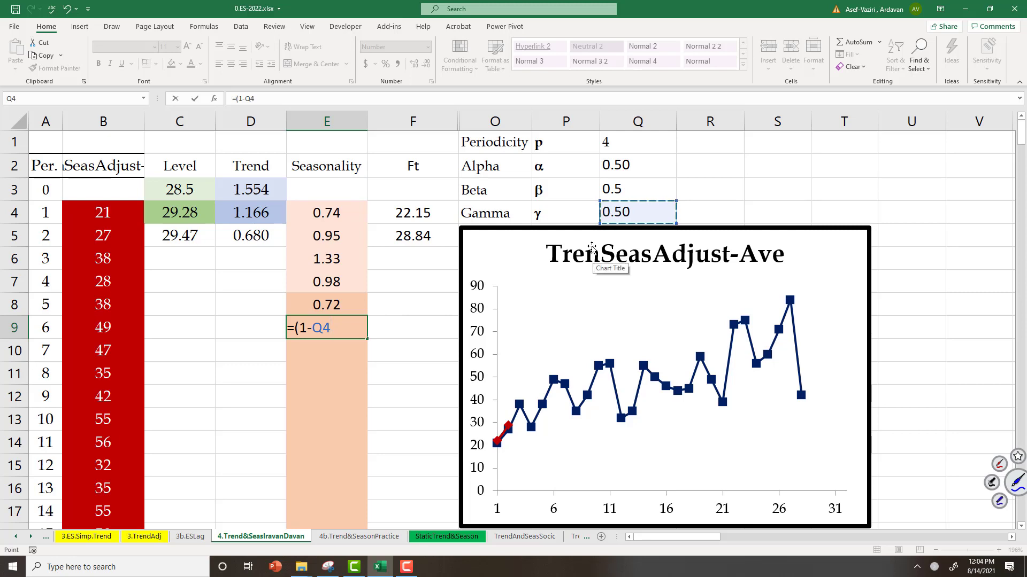
pyautogui.press('F4')
pyautogui.write(')')
pyautogui.press('Return')
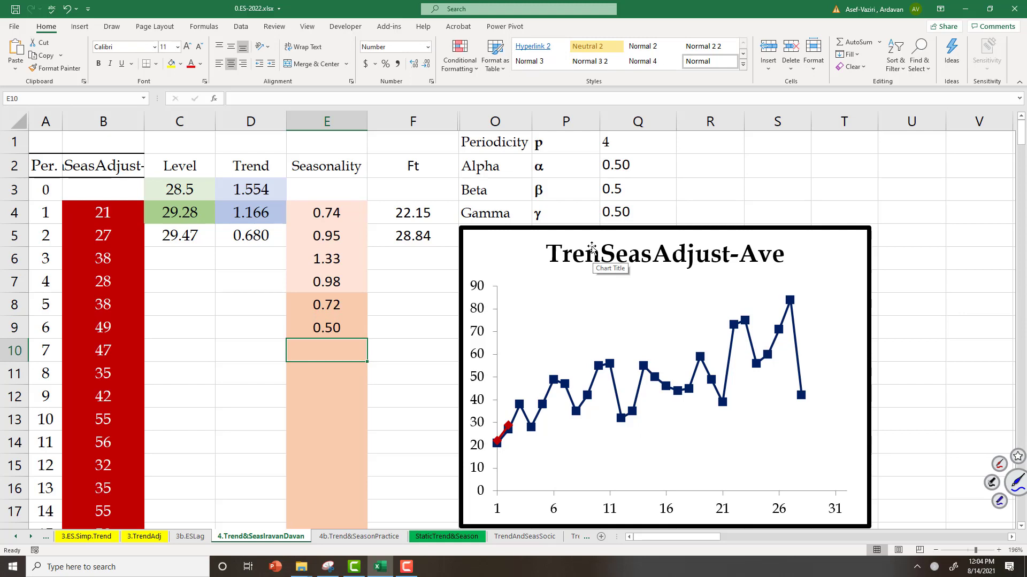
# - Circle the period 2 seasonality in blue and multiply the E9 formula by E5
pyautogui.moveTo(289, 239)
pyautogui.mouseDown()
pyautogui.moveTo(330, 252)
pyautogui.moveTo(300, 229)
pyautogui.mouseUp()
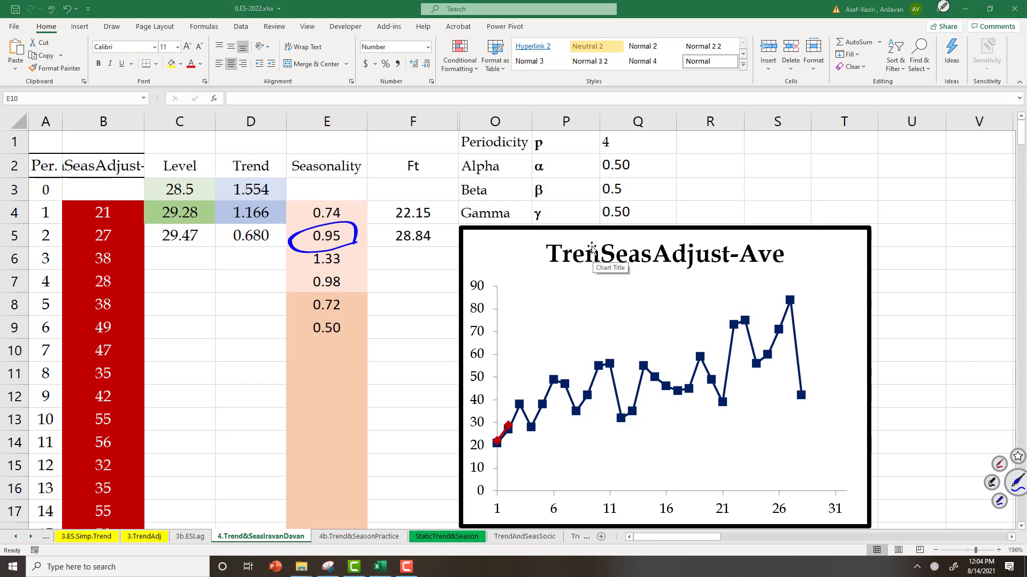
pyautogui.press('Up')
pyautogui.press('F2')
pyautogui.write('*')
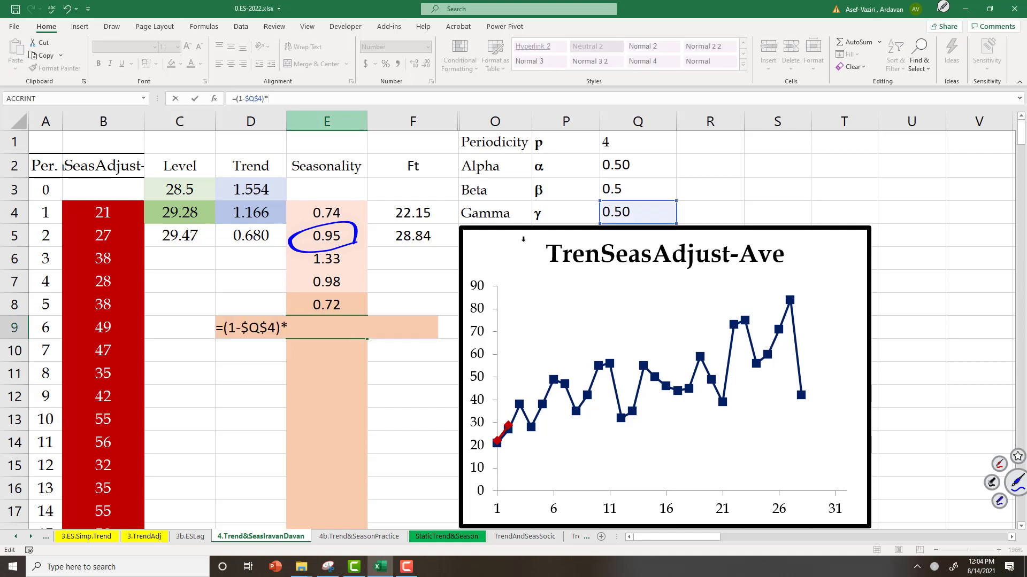
pyautogui.click(351, 231)
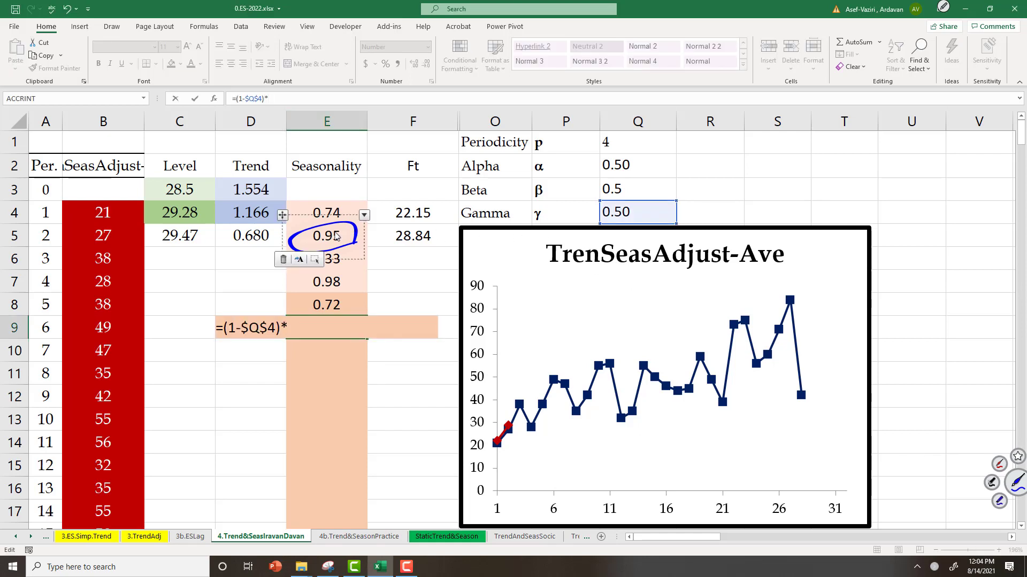
pyautogui.click(330, 236)
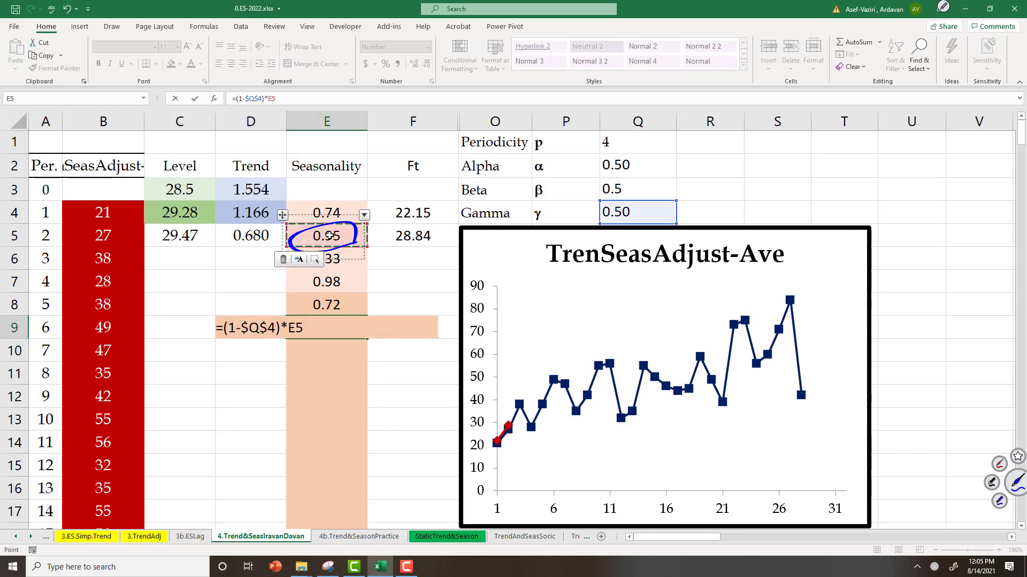
pyautogui.hotkey('ctrl', 'Return')
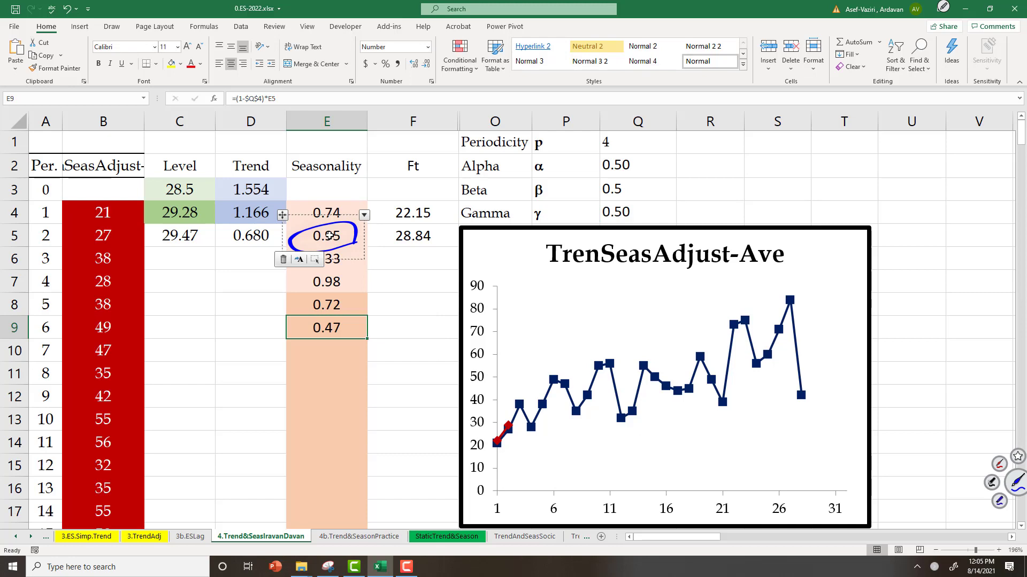
# - Complete the period 6 seasonality formula in E9 by adding +$Q$4*B5/(C4+D4)
pyautogui.click(288, 103)
pyautogui.write('+')
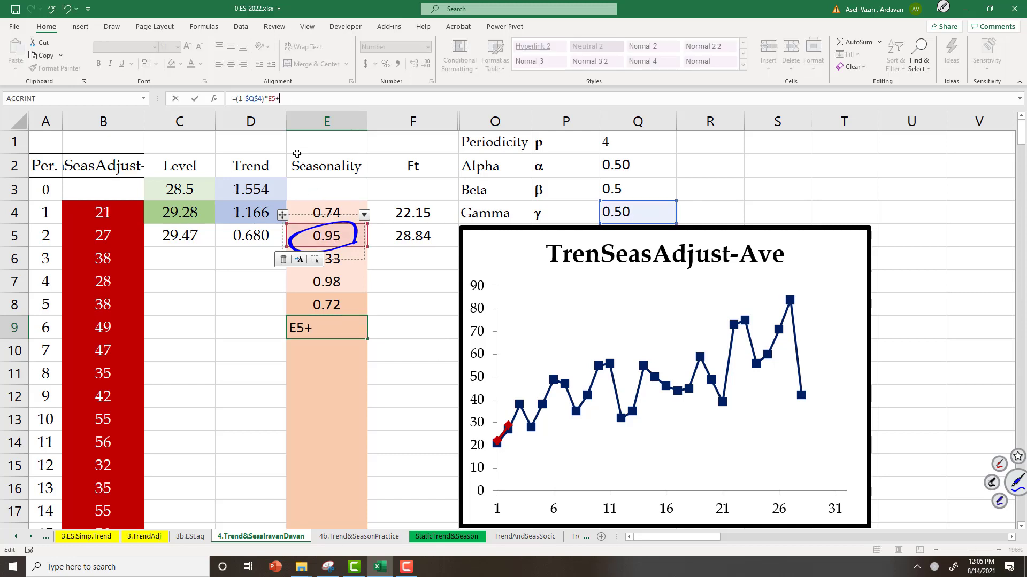
pyautogui.click(659, 215)
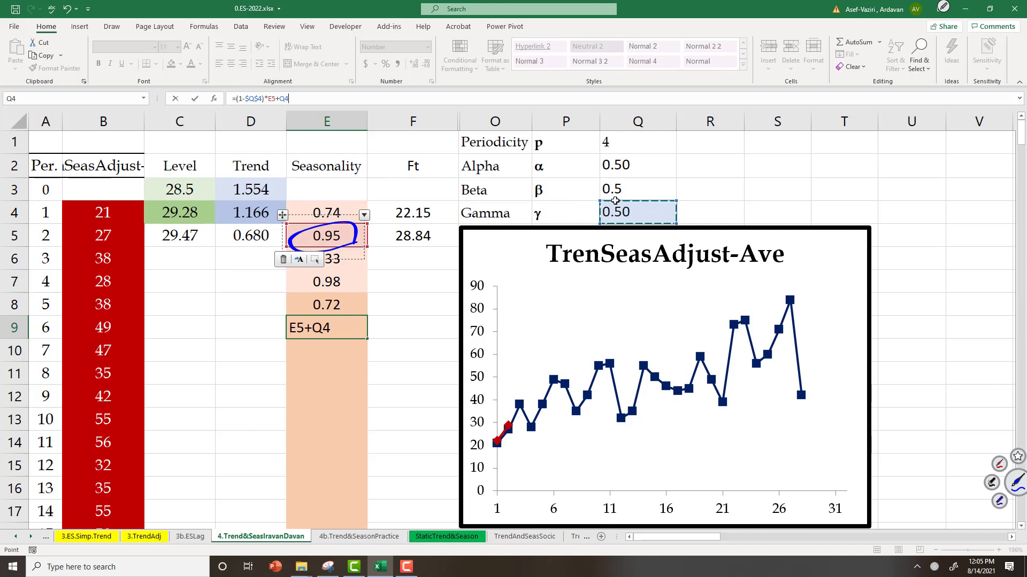
pyautogui.press('F4')
pyautogui.write('*')
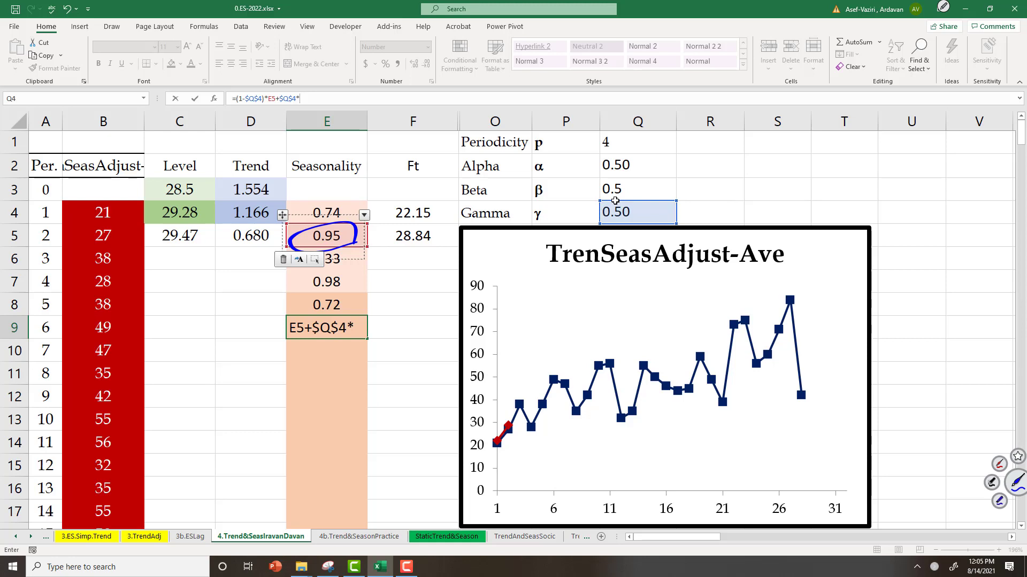
pyautogui.click(121, 236)
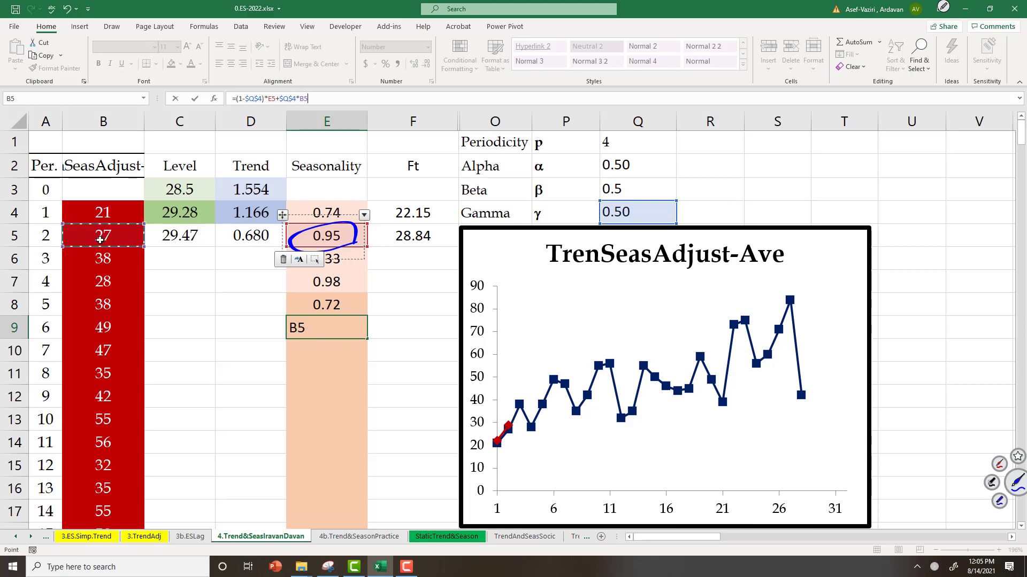
pyautogui.write('/(')
pyautogui.click(164, 215)
pyautogui.write('+')
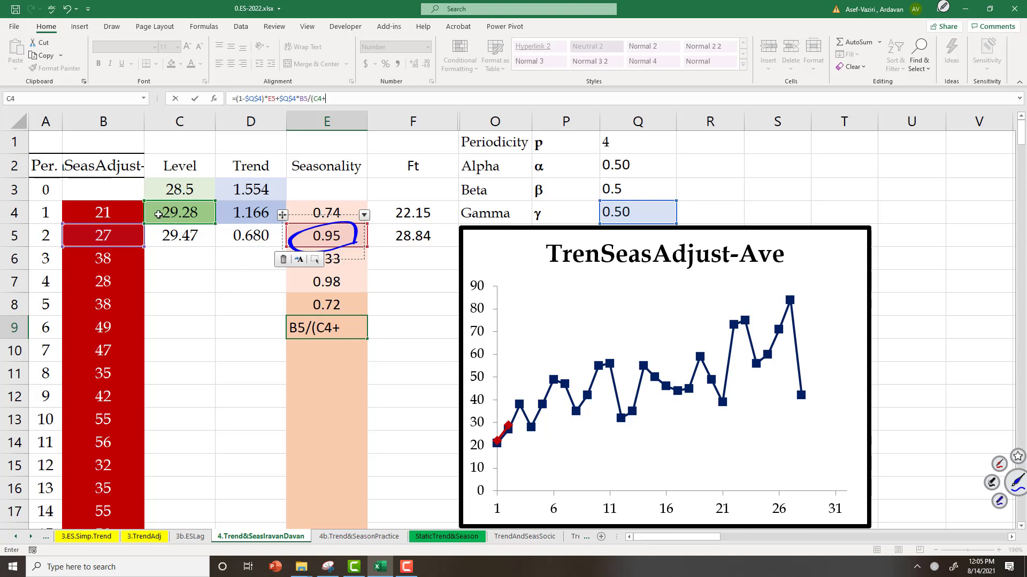
pyautogui.click(261, 211)
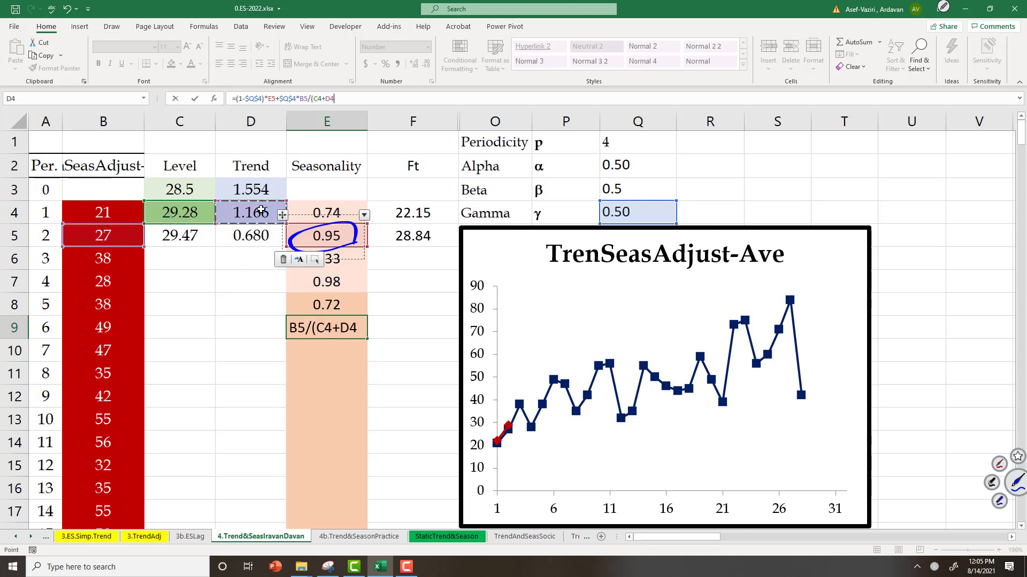
pyautogui.write(')')
pyautogui.press('Return')
# - Extend the Ft formula from F5 to F6 and remove the blue ink circle around the period 2 seasonality
pyautogui.click(422, 242)
pyautogui.moveTo(459, 248); pyautogui.dragTo(460, 268)
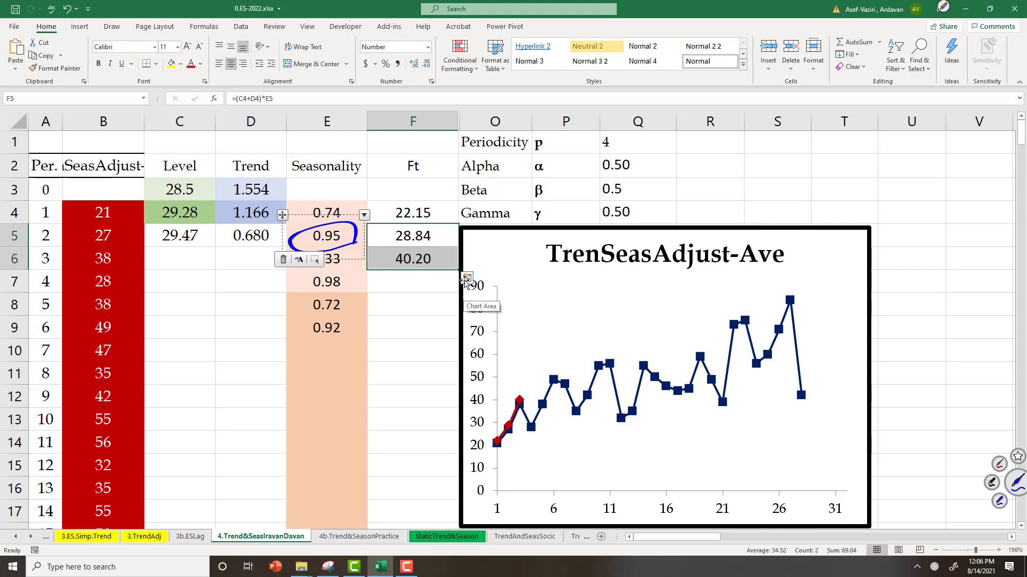
pyautogui.press('Delete')
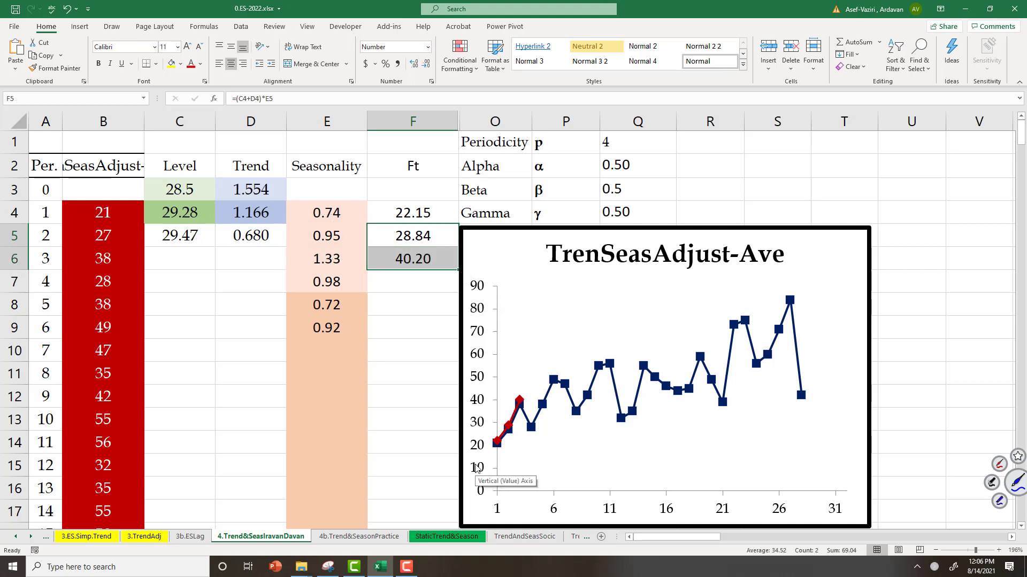
# - Extend the level and trend formulas to row 6, the seasonality to E10 and the Ft to F7
pyautogui.moveTo(177, 235); pyautogui.dragTo(291, 268)
pyautogui.click(358, 334)
pyautogui.moveTo(368, 341); pyautogui.dragTo(369, 363)
pyautogui.click(454, 266)
pyautogui.moveTo(457, 269); pyautogui.dragTo(458, 289)
# - Extend the level and trend formulas to row 7, the seasonality to E11 and the Ft to F8
pyautogui.moveTo(176, 258); pyautogui.dragTo(288, 289)
pyautogui.click(327, 352)
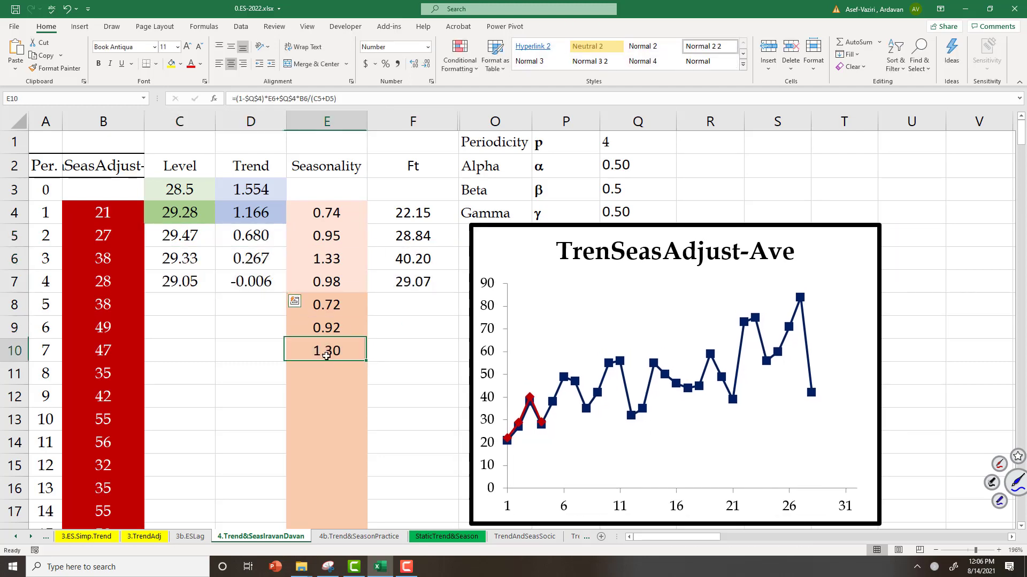
pyautogui.moveTo(367, 362); pyautogui.dragTo(368, 383)
pyautogui.click(413, 282)
pyautogui.moveTo(458, 293); pyautogui.dragTo(459, 320)
# - Extend the level and trend formulas to row 8, the seasonality to E12 and the Ft to F9
pyautogui.moveTo(180, 281); pyautogui.dragTo(287, 319)
pyautogui.click(342, 373)
pyautogui.moveTo(367, 385); pyautogui.dragTo(359, 402)
pyautogui.click(412, 305)
pyautogui.moveTo(457, 315); pyautogui.dragTo(459, 336)
# - Extend the level and trend formulas to row 9, the seasonality to E13 and the Ft to F10
pyautogui.moveTo(179, 304); pyautogui.dragTo(288, 338)
pyautogui.click(327, 397)
pyautogui.moveTo(367, 408); pyautogui.dragTo(367, 428)
pyautogui.click(413, 327)
pyautogui.moveTo(457, 338); pyautogui.dragTo(436, 367)
# - Extend the level and trend formulas to row 10, the Ft to F11 and the seasonality to E14
pyautogui.moveTo(209, 329); pyautogui.dragTo(289, 365)
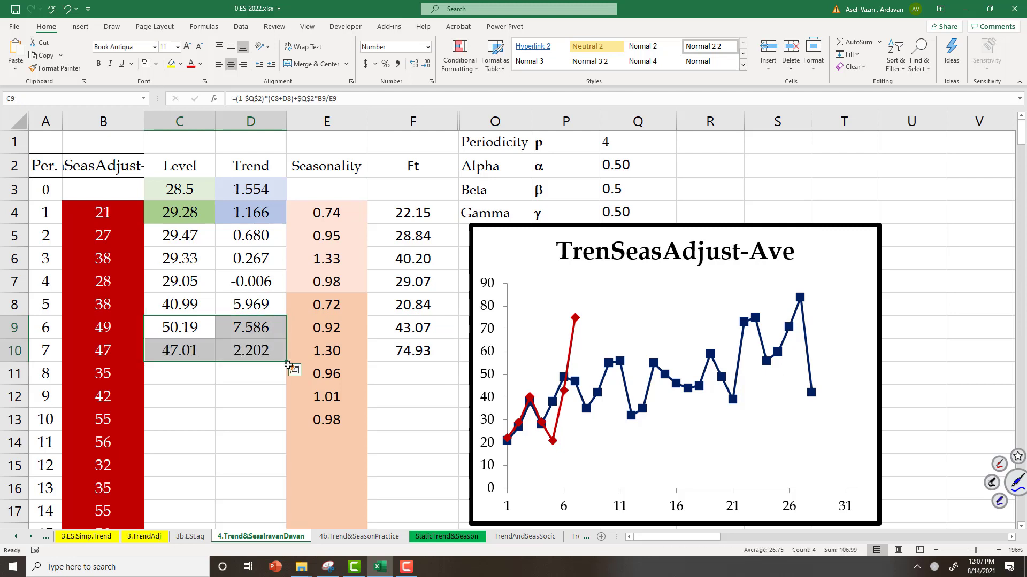
pyautogui.click(396, 357)
pyautogui.moveTo(457, 365); pyautogui.dragTo(458, 385)
pyautogui.click(337, 422)
pyautogui.moveTo(367, 431); pyautogui.dragTo(368, 451)
# - Fill the level, trend, seasonality and Ft formulas down through period 28, and continue the seasonality through period 32 in E35
pyautogui.moveTo(179, 350); pyautogui.dragTo(412, 351)
pyautogui.hotkey('ctrl', 'shift', 'Down')
pyautogui.moveTo(1022, 150); pyautogui.dragTo(1022, 171)
pyautogui.click(339, 374)
pyautogui.moveTo(370, 383); pyautogui.dragTo(370, 474)
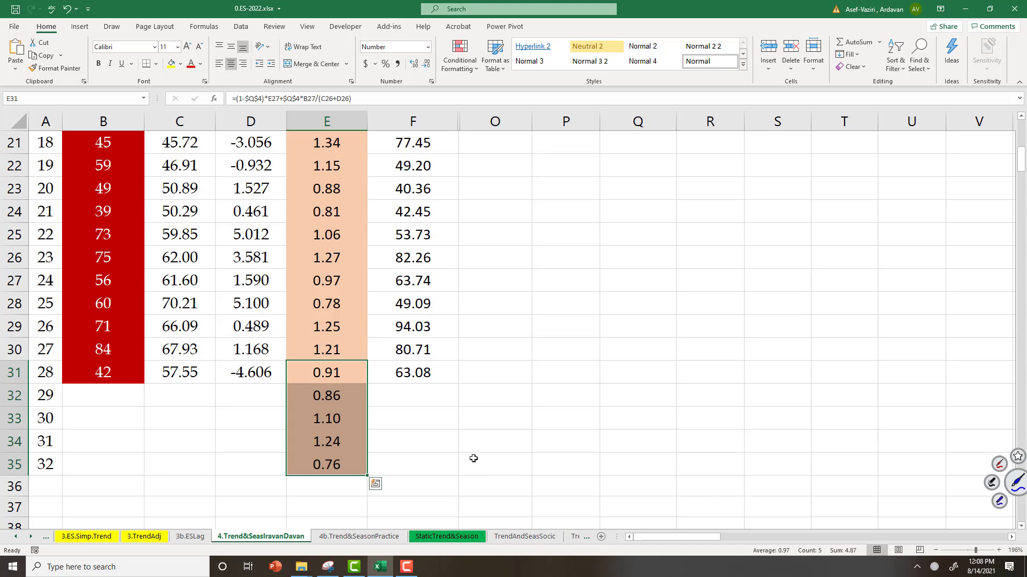
# - Start the period 29 forecast in F32 with =$C$31+$D$31, using absolute references
pyautogui.click(428, 398)
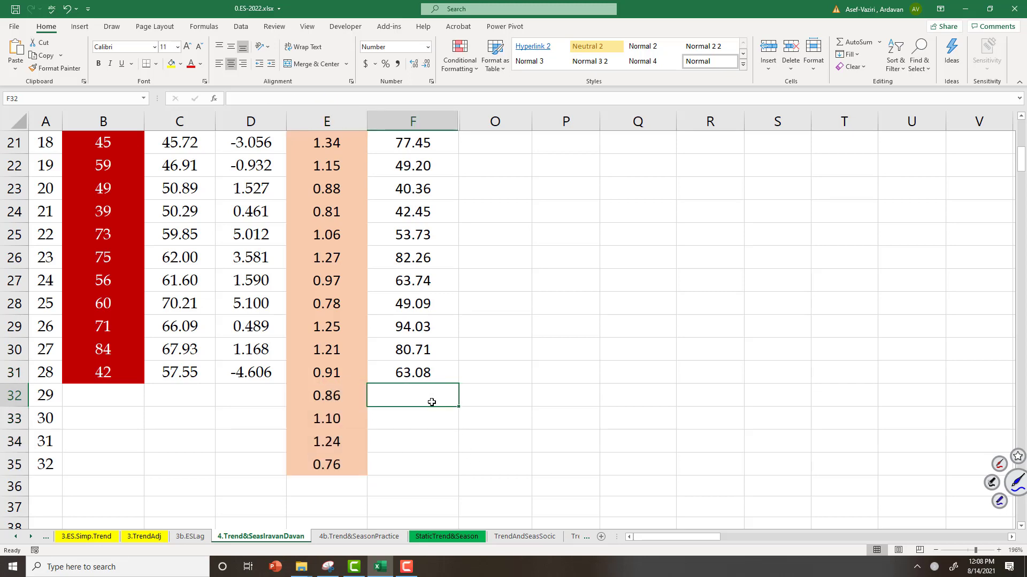
pyautogui.write('=')
pyautogui.click(181, 373)
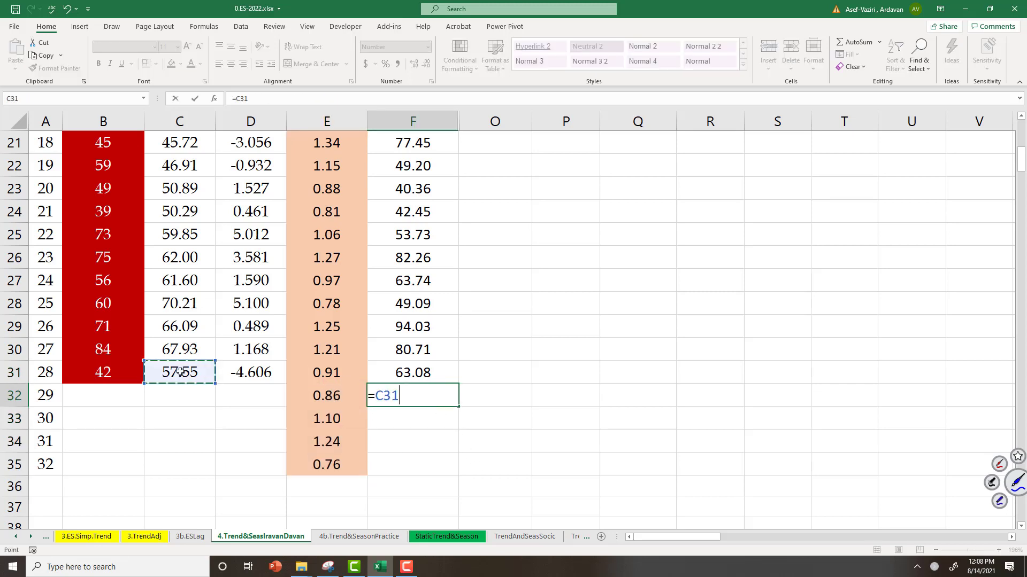
pyautogui.press('F4')
pyautogui.write('+')
pyautogui.click(256, 370)
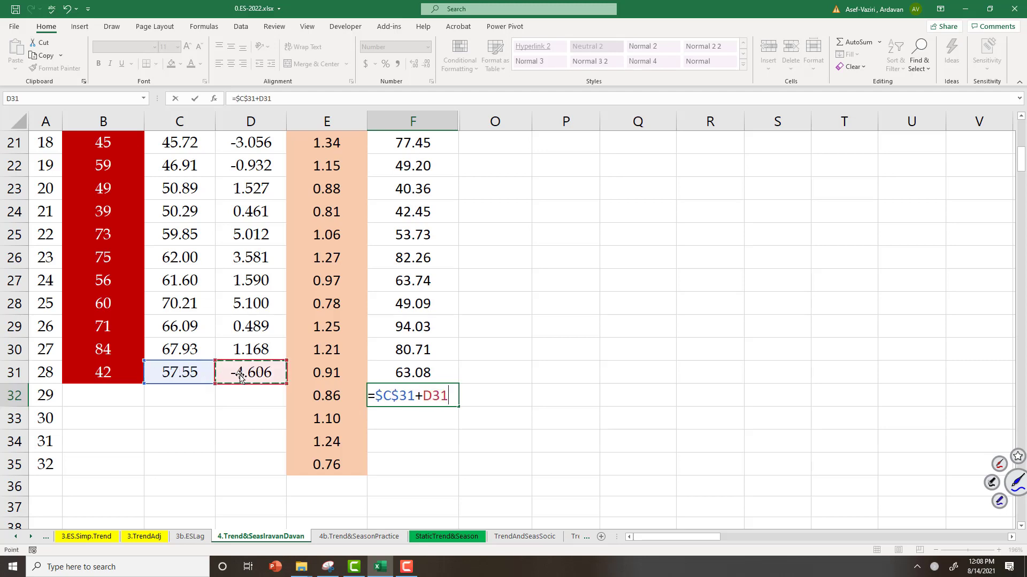
pyautogui.press('F4')
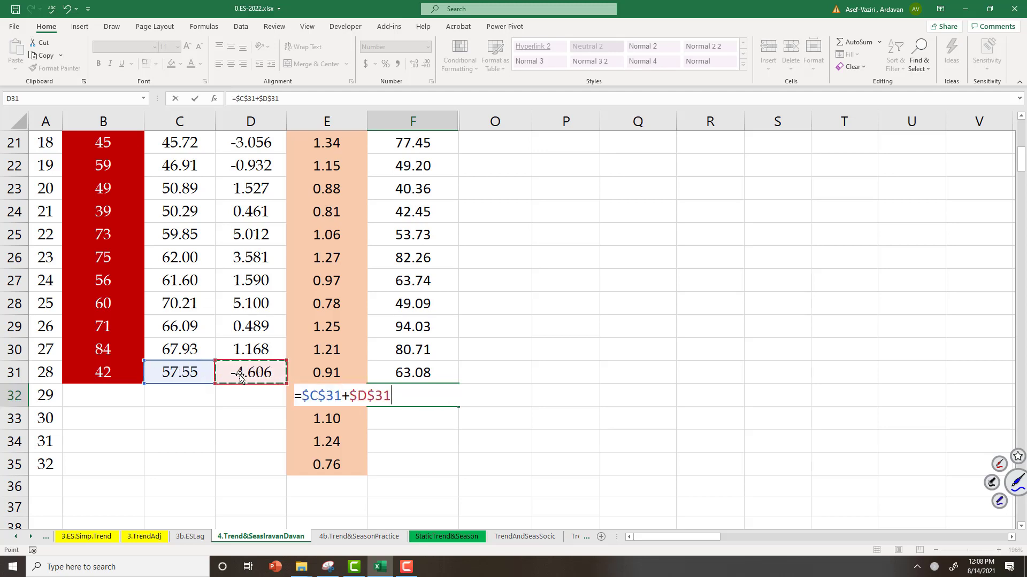
# - Multiply the trend term in the F32 formula by the periods ahead, (A32-$A$31)
pyautogui.write('*')
pyautogui.click(49, 395)
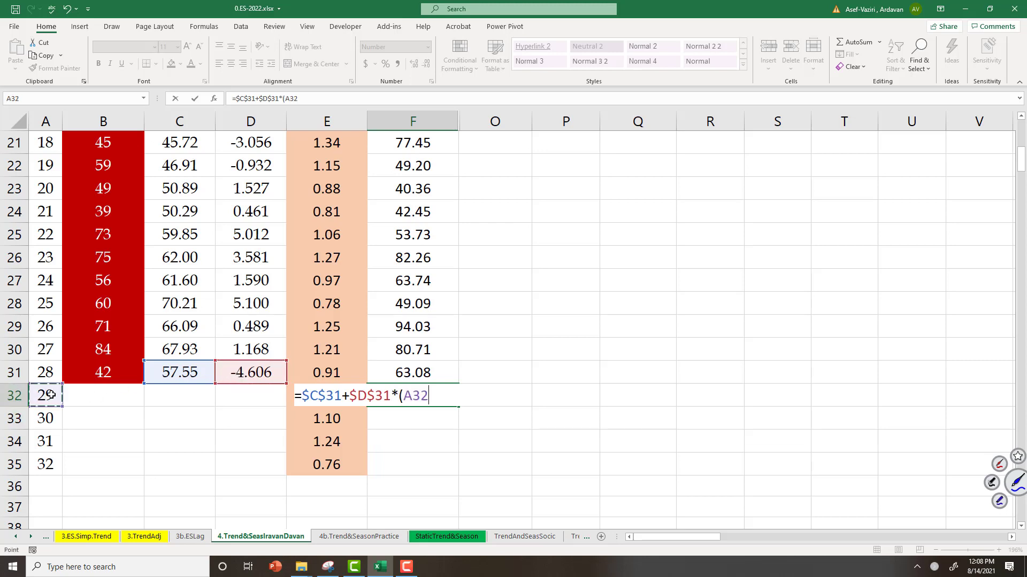
pyautogui.write('-')
pyautogui.click(47, 374)
pyautogui.press('F4')
pyautogui.write(')')
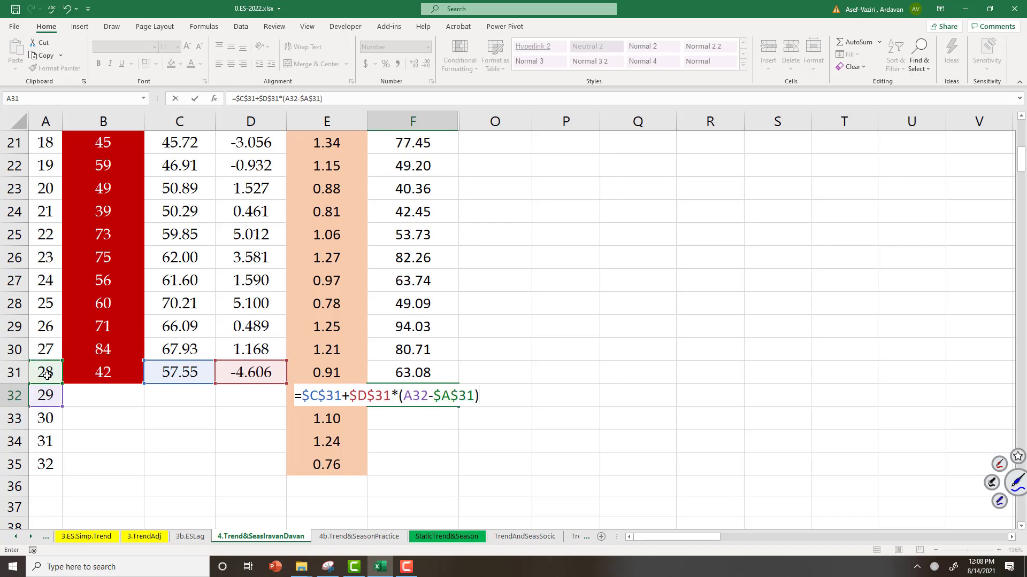
# - Enclose the level and trend part of the F32 formula in parentheses and multiply it by the seasonality in E32
pyautogui.click(303, 393)
pyautogui.write('(')
pyautogui.press('End')
pyautogui.write(')*')
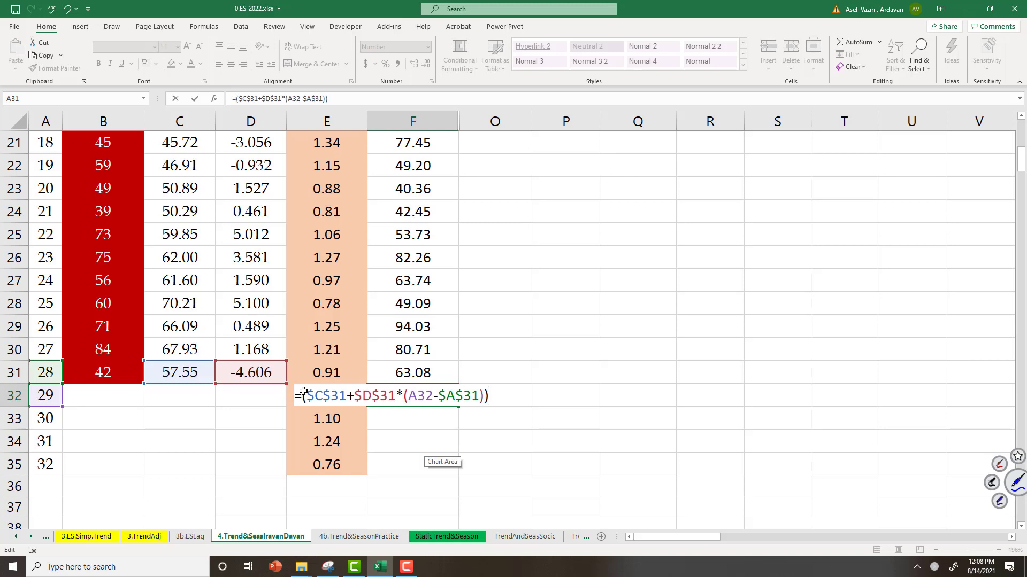
pyautogui.click(342, 411)
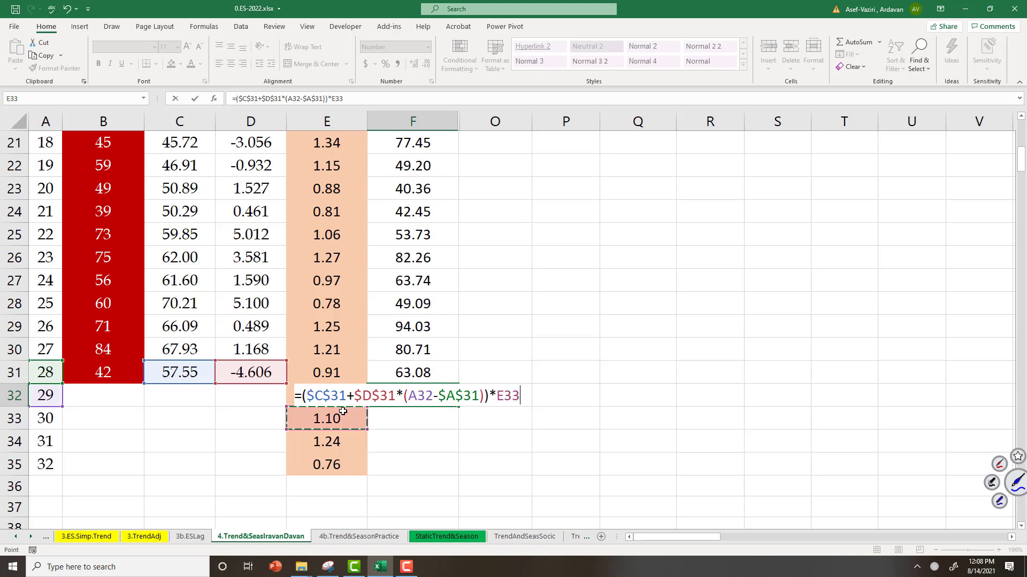
pyautogui.press('Up')
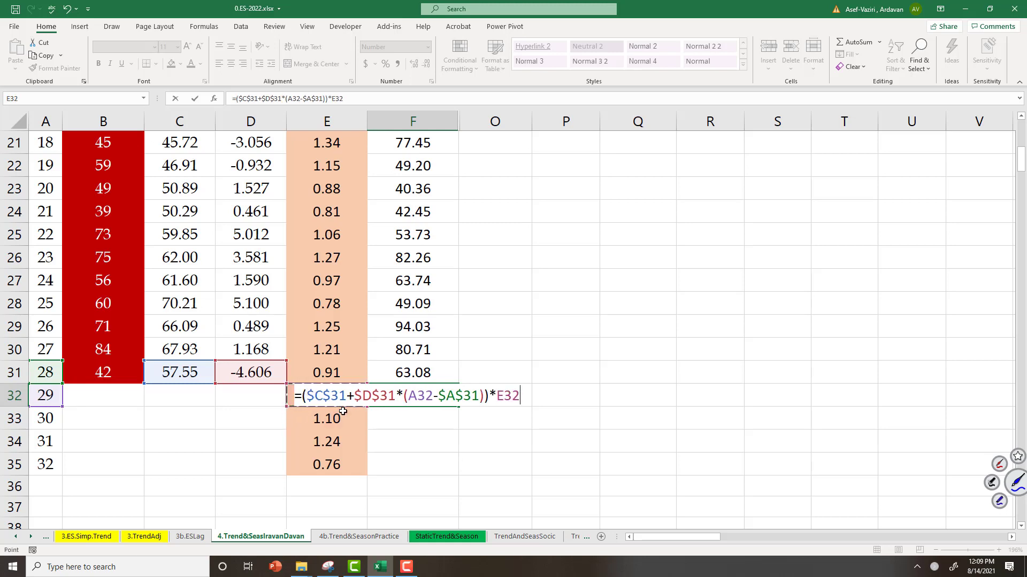
pyautogui.press('Return')
# - Extend the period 29 forecast formula from F32 through period 32 in F35
pyautogui.click(421, 396)
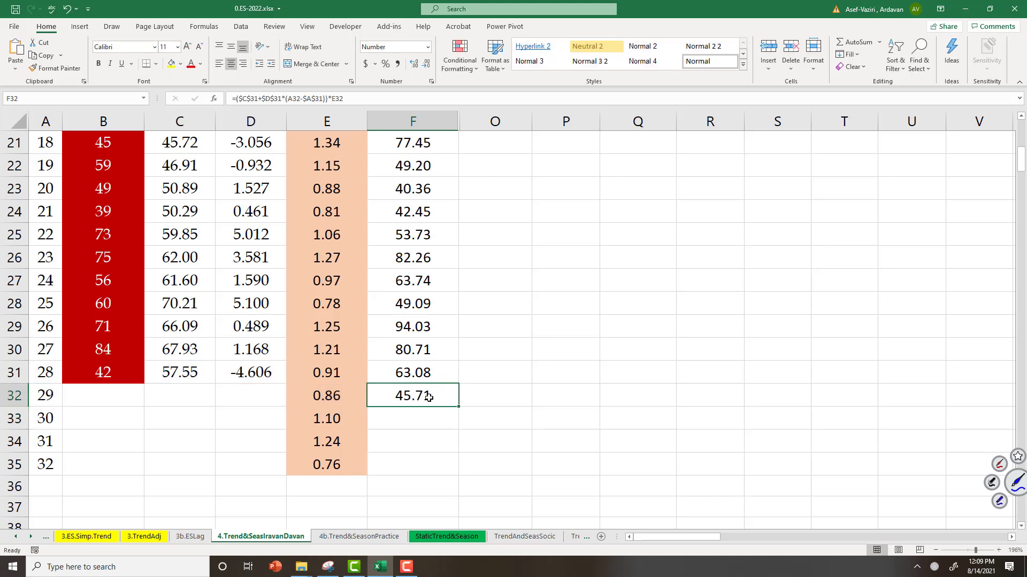
pyautogui.moveTo(458, 407); pyautogui.dragTo(462, 482)
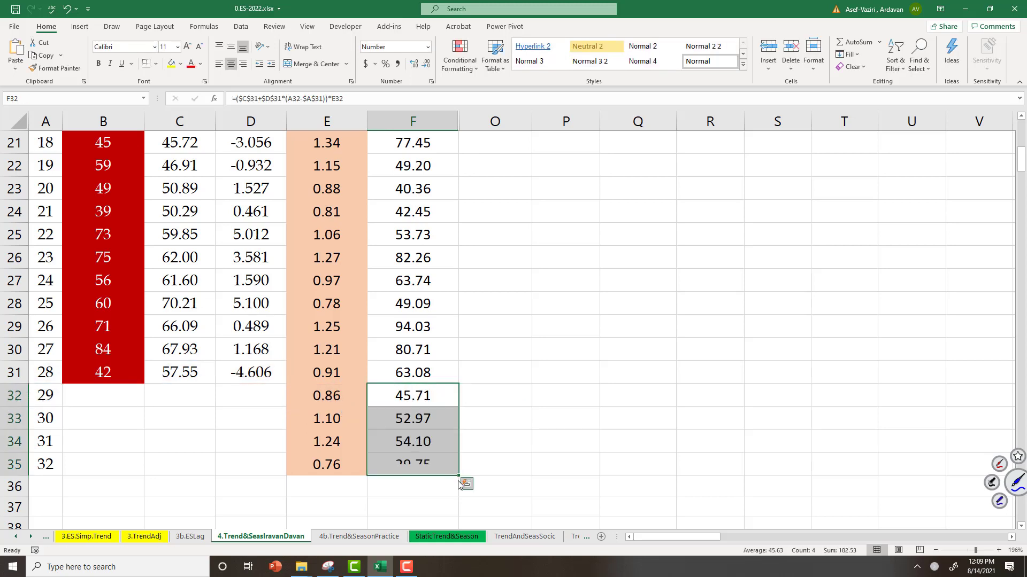
pyautogui.moveTo(1014, 170); pyautogui.dragTo(1014, 129)
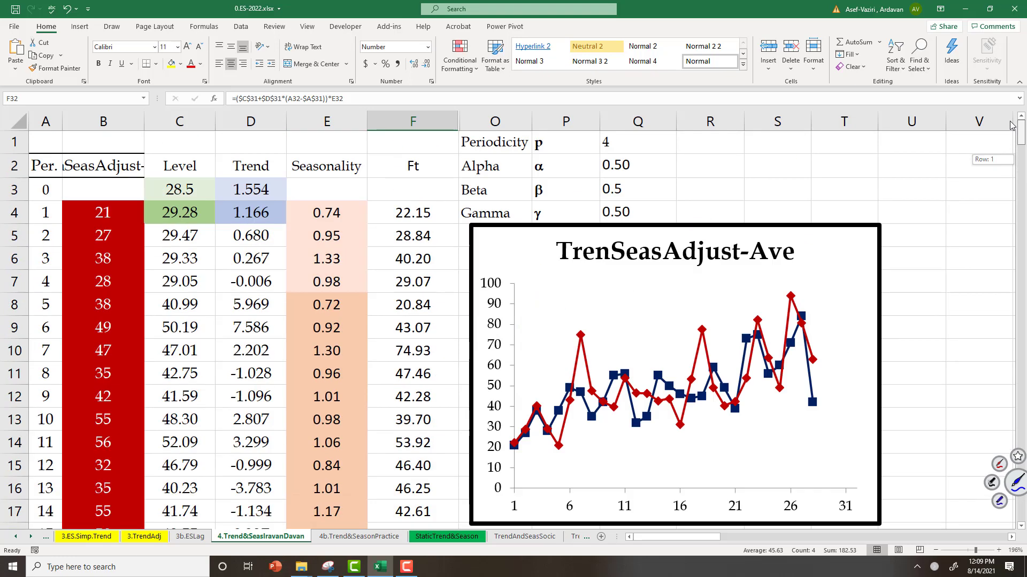
# - Move the chart clear of column O and insert a blank column before the Periodicity labels
pyautogui.moveTo(835, 222); pyautogui.dragTo(632, 210)
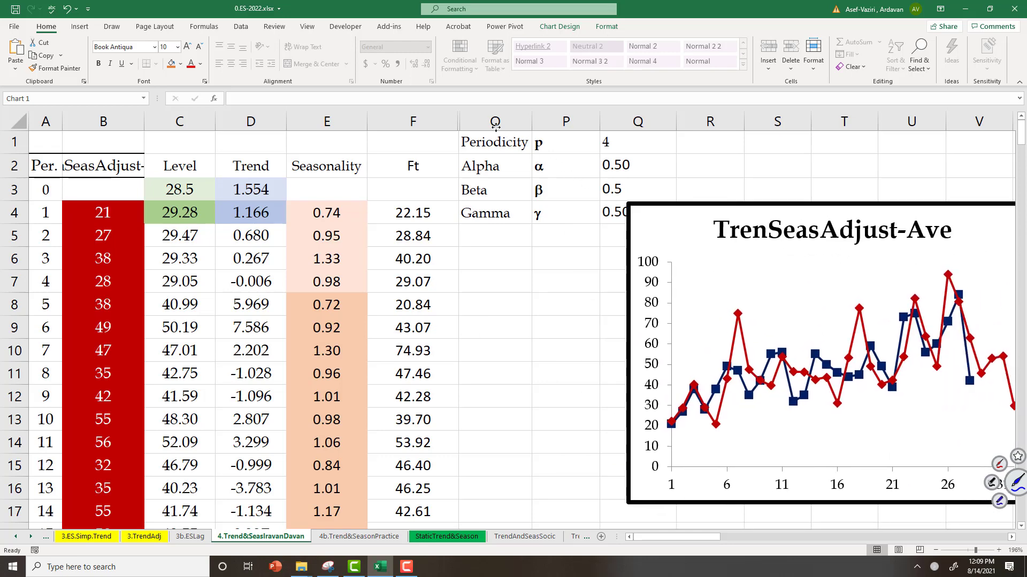
pyautogui.moveTo(413, 121); pyautogui.dragTo(491, 127)
pyautogui.rightClick(491, 127)
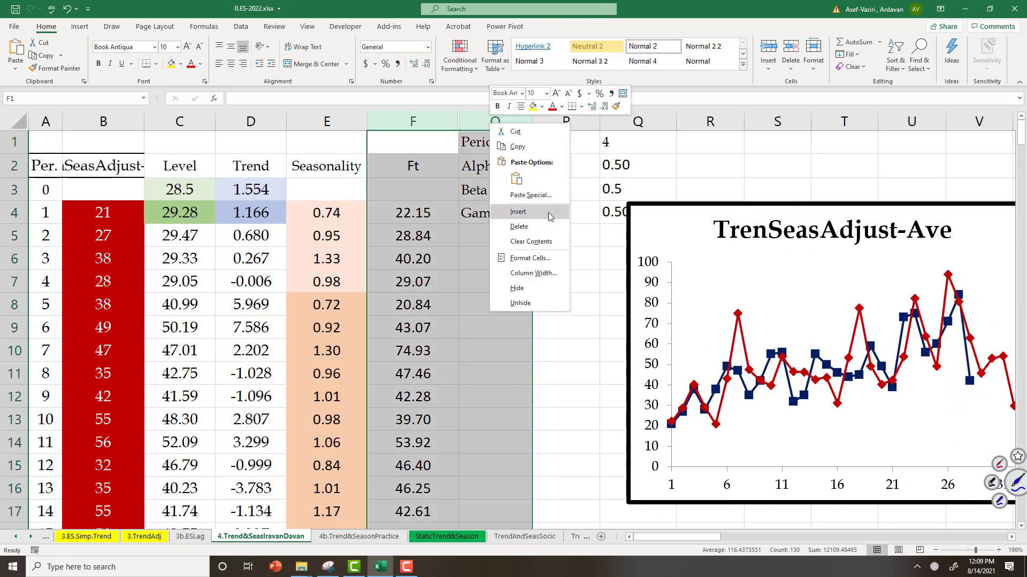
pyautogui.press('Escape')
pyautogui.click(495, 115)
pyautogui.rightClick(495, 115)
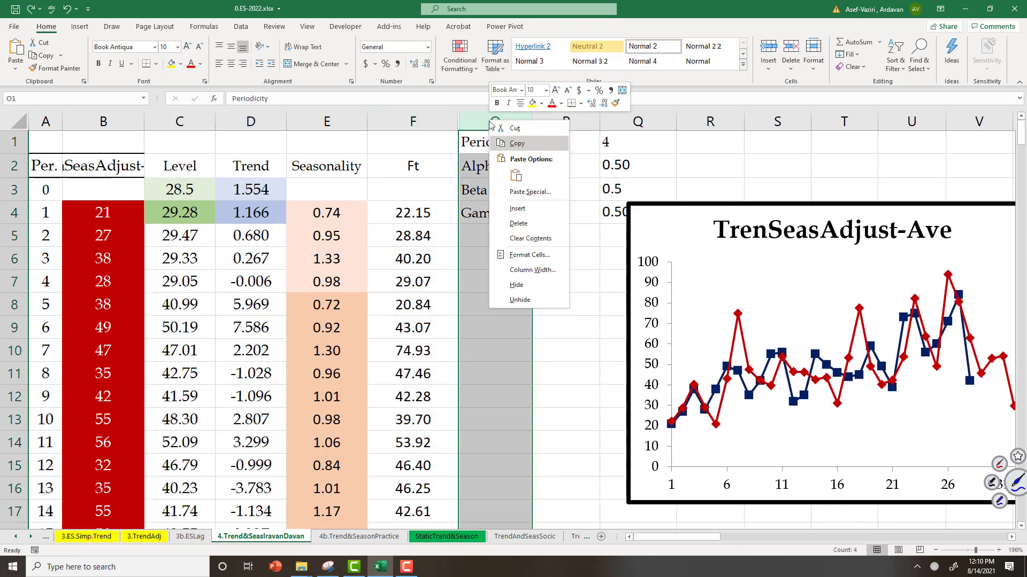
pyautogui.click(544, 209)
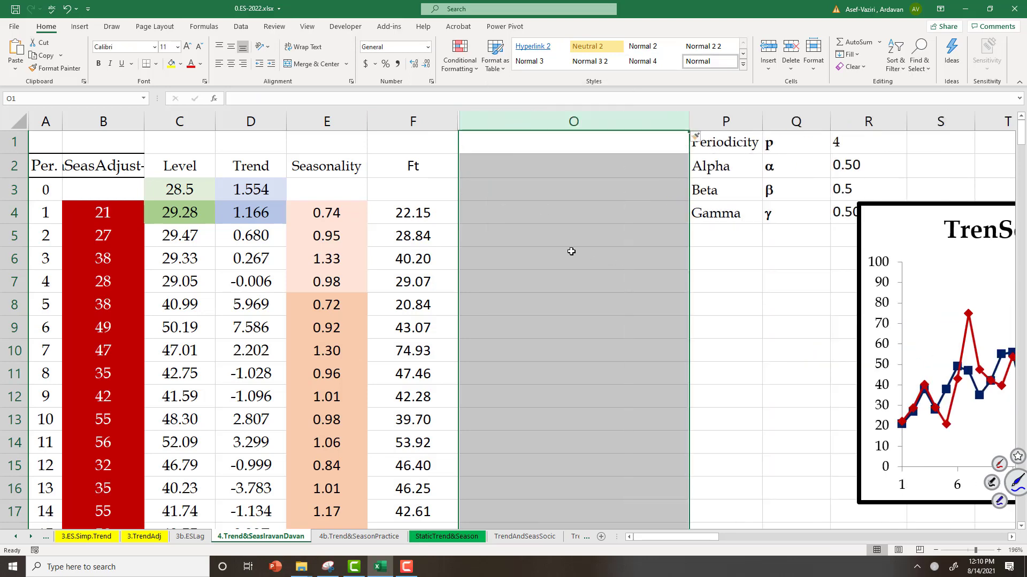
# - Enter the heading E2 in O2 and the squared error formula =(B4-F4)^2 in O4
pyautogui.click(506, 168)
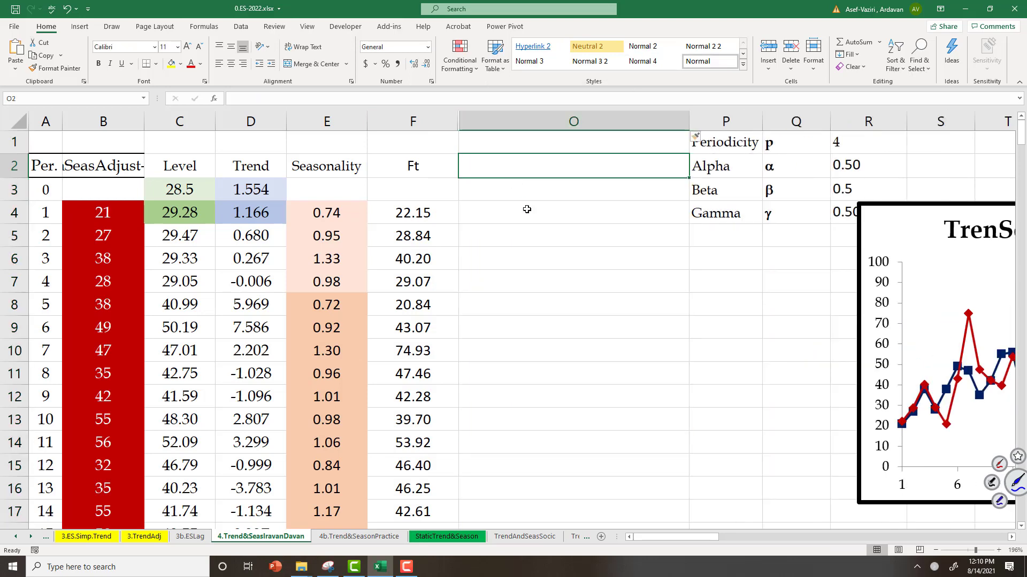
pyautogui.write('E2')
pyautogui.click(527, 210)
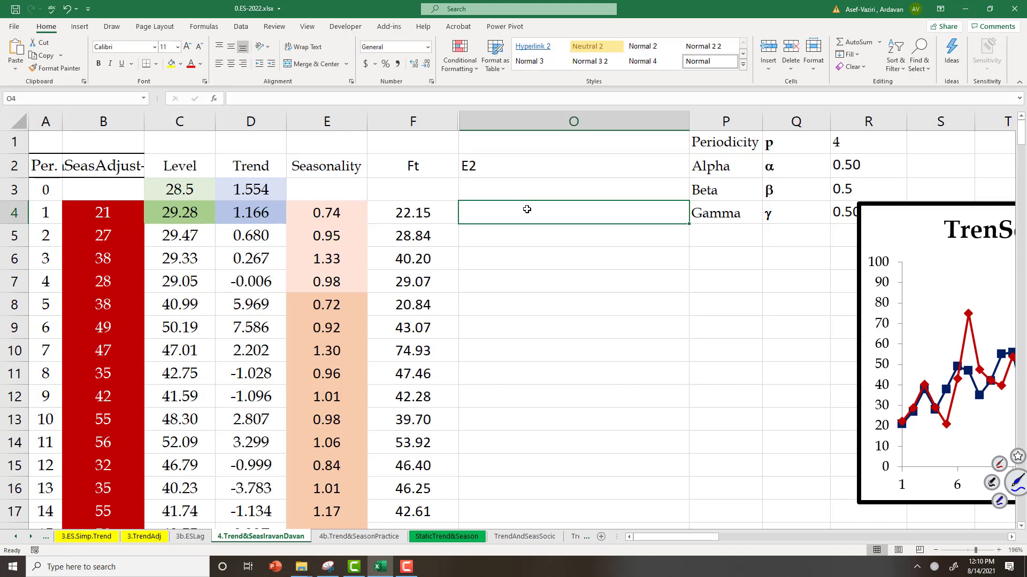
pyautogui.write('=(')
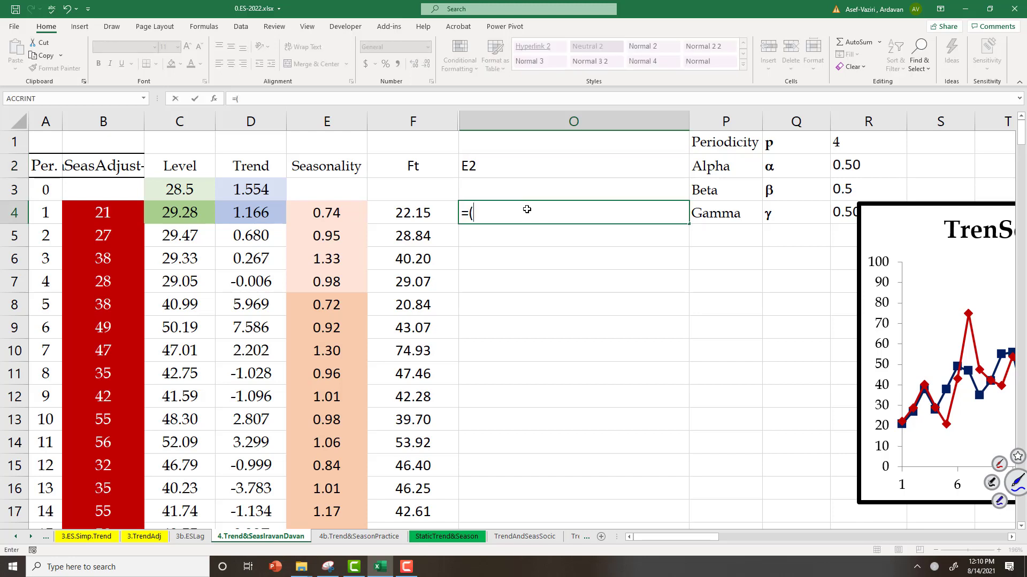
pyautogui.click(86, 210)
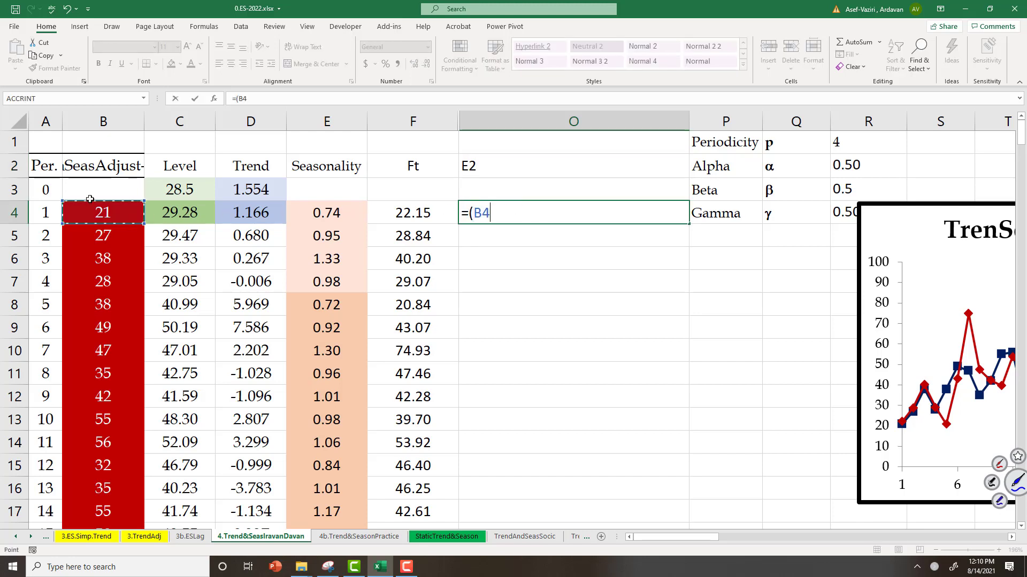
pyautogui.write('-')
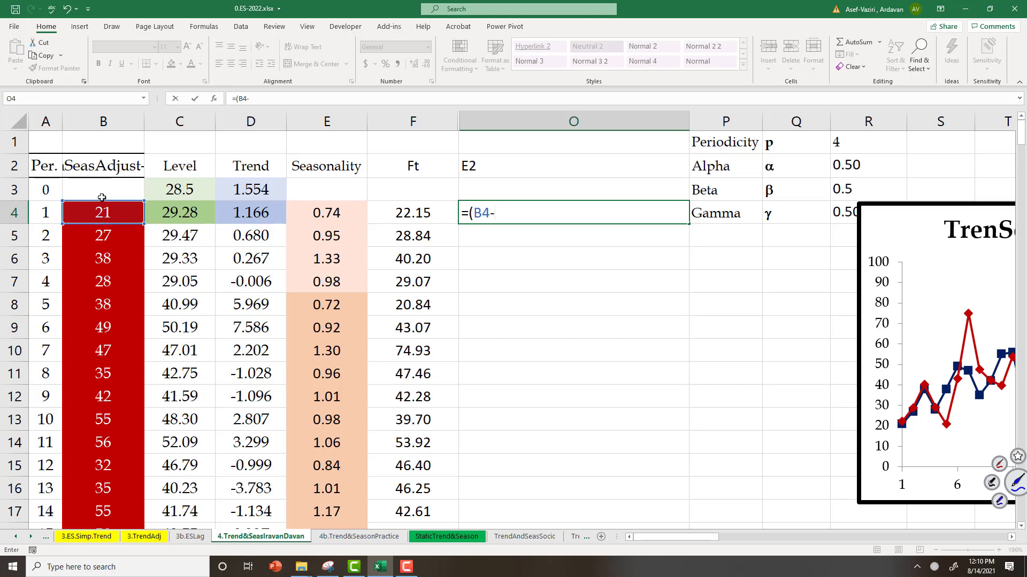
pyautogui.click(412, 214)
pyautogui.write(')')
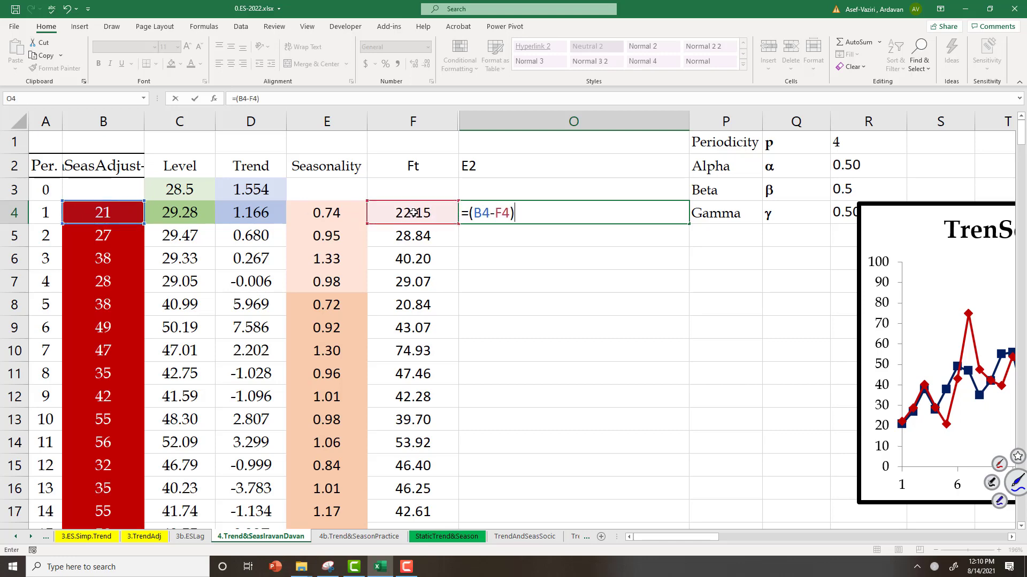
pyautogui.write('^2')
pyautogui.hotkey('ctrl', 'Return')
# - Extend the squared errors through period 28 in O31 and narrow column O
pyautogui.scroll(-8, 413, 213)
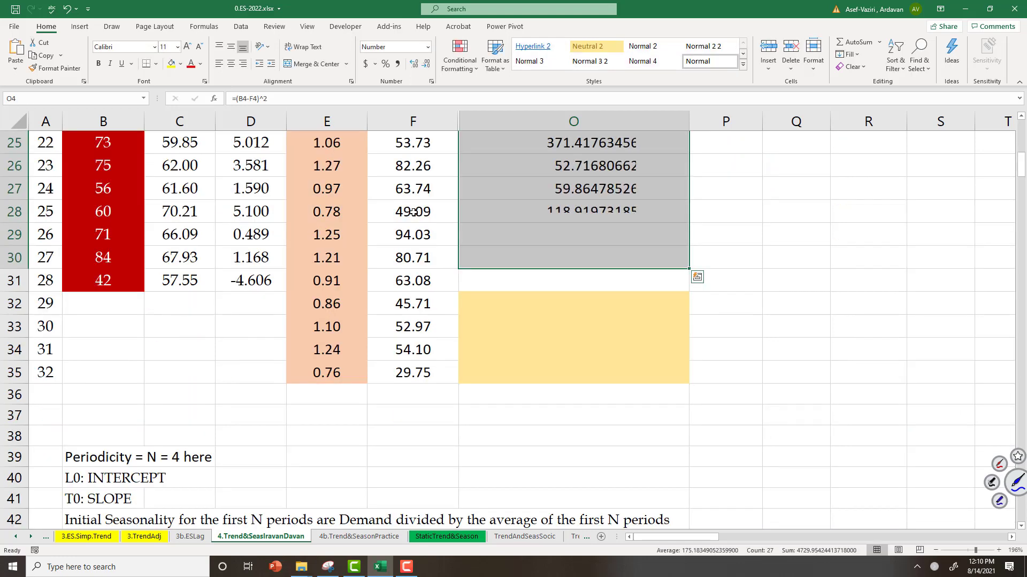
pyautogui.moveTo(690, 268); pyautogui.dragTo(689, 292)
pyautogui.scroll(8, 689, 228)
pyautogui.moveTo(690, 118); pyautogui.dragTo(508, 117)
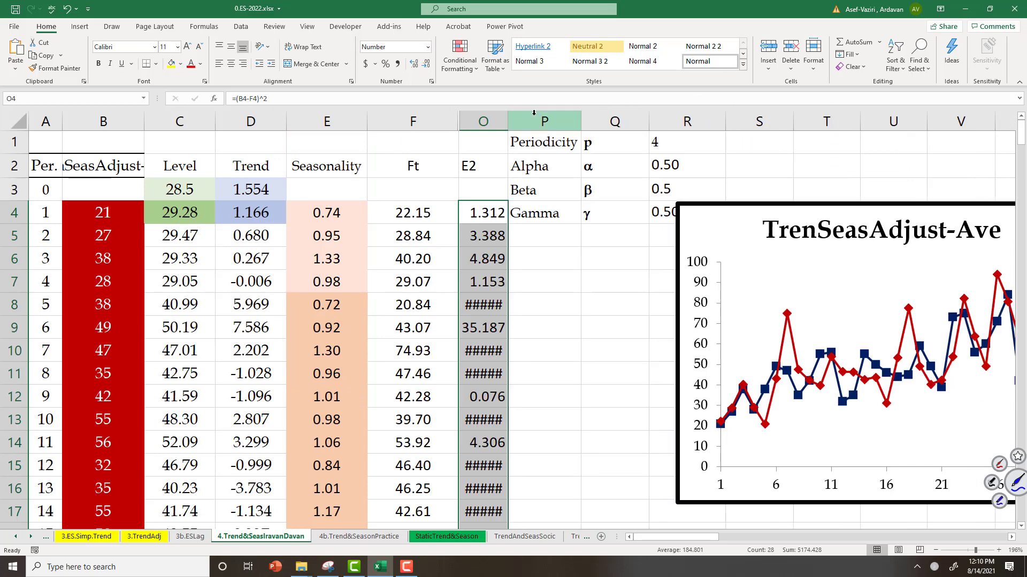
# - Insert another blank column before the Periodicity labels and enter the heading MSE in P2
pyautogui.click(534, 120)
pyautogui.rightClick(535, 119)
pyautogui.click(585, 204)
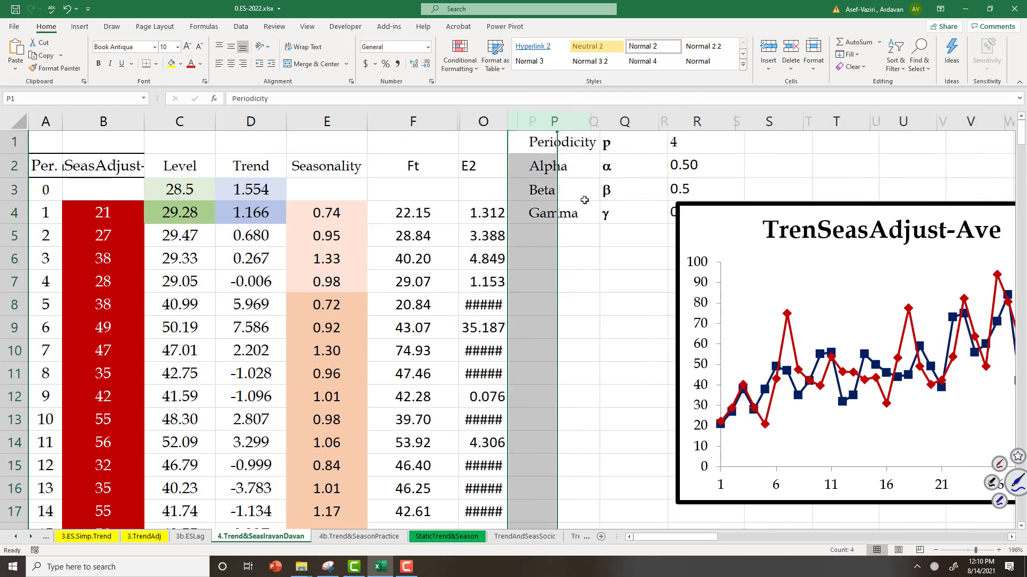
pyautogui.click(531, 168)
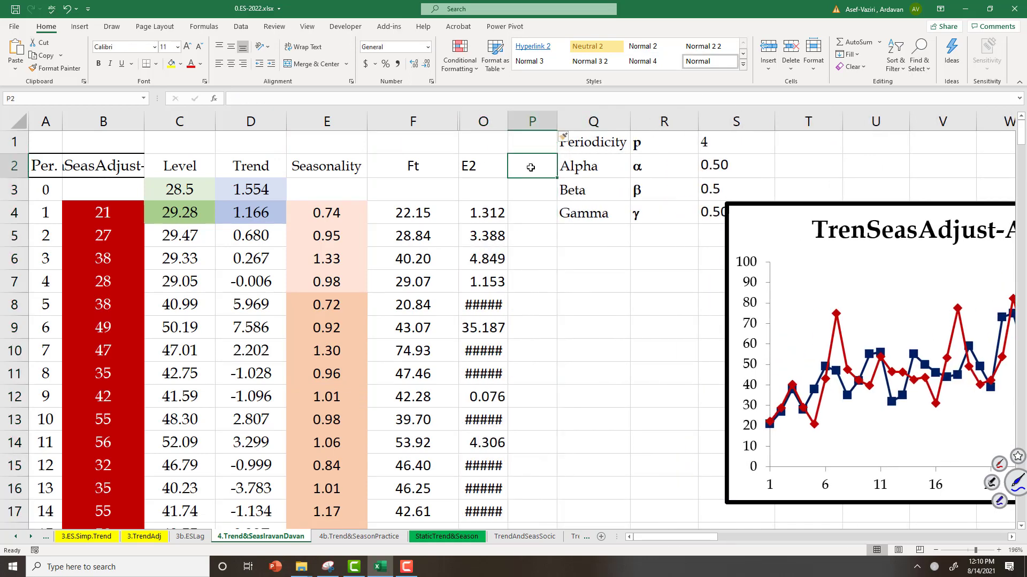
pyautogui.write('MSE')
pyautogui.press('Return')
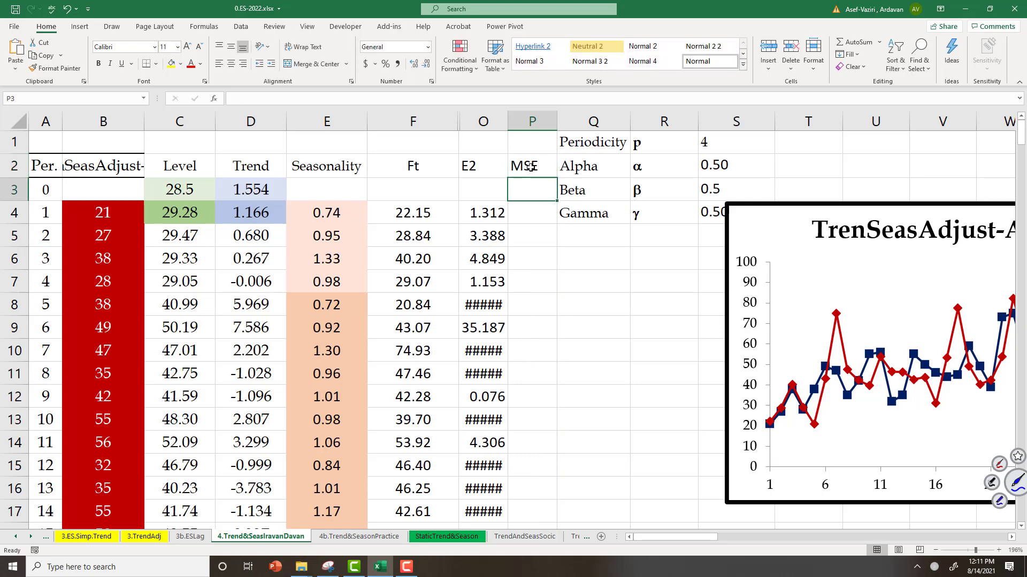
# - Widen column O to show all squared errors and enter the running average formula =AVERAGE(O$4:O4) in P4
pyautogui.moveTo(510, 121); pyautogui.dragTo(524, 121)
pyautogui.press('Down')
pyautogui.write('=average(')
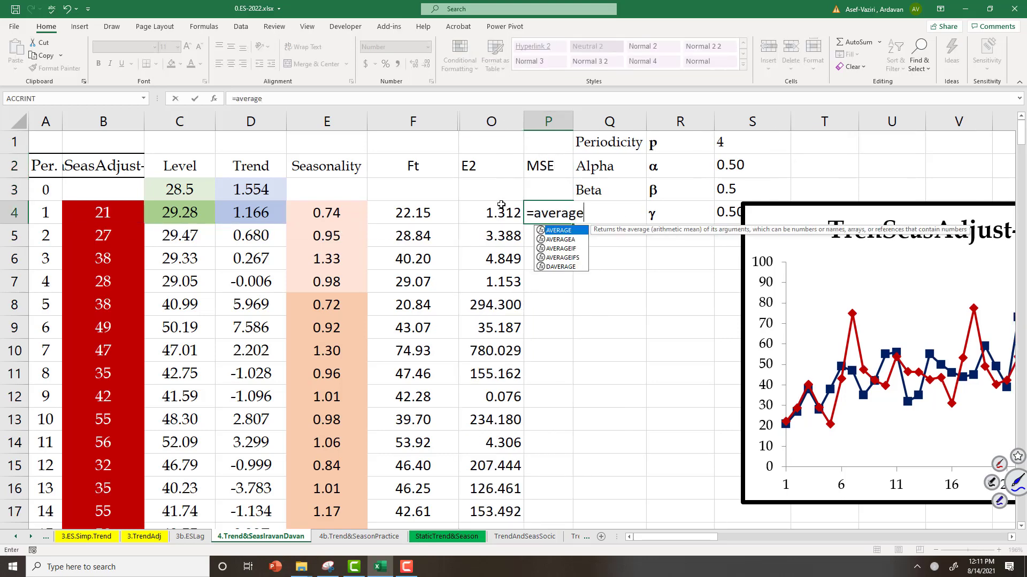
pyautogui.click(500, 212)
pyautogui.write(':O4')
pyautogui.press('F2')
pyautogui.write('$')
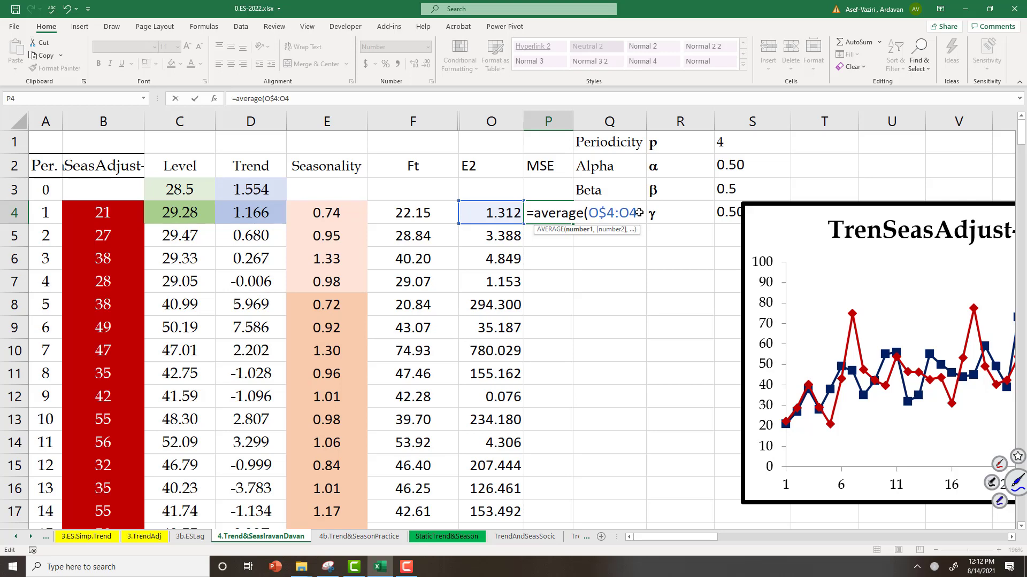
pyautogui.press('Return')
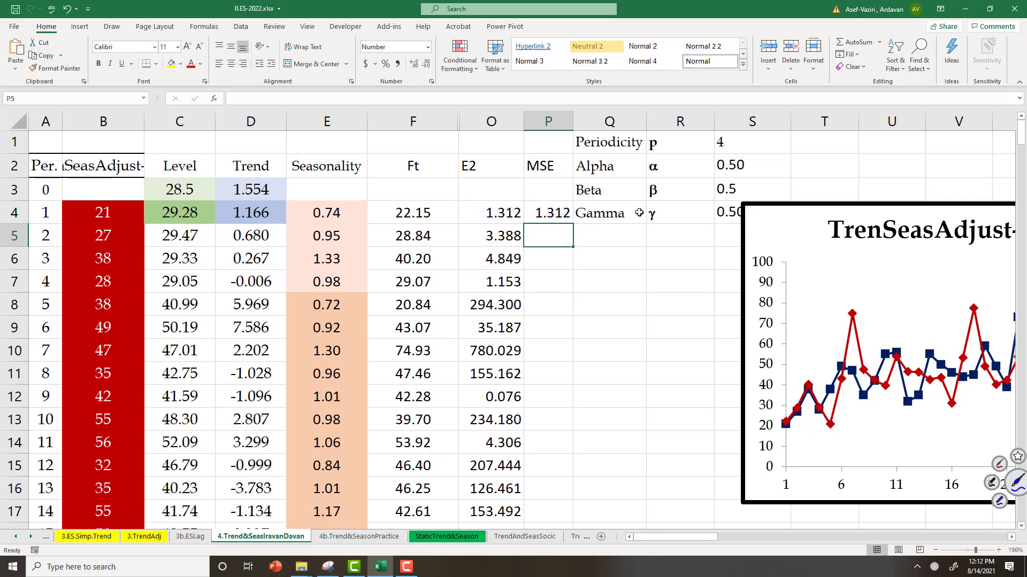
# - Extend the MSE formula from P4 through period 28 in P31
pyautogui.click(553, 213)
pyautogui.doubleClick(573, 222)
pyautogui.scroll(-6, 573, 223)
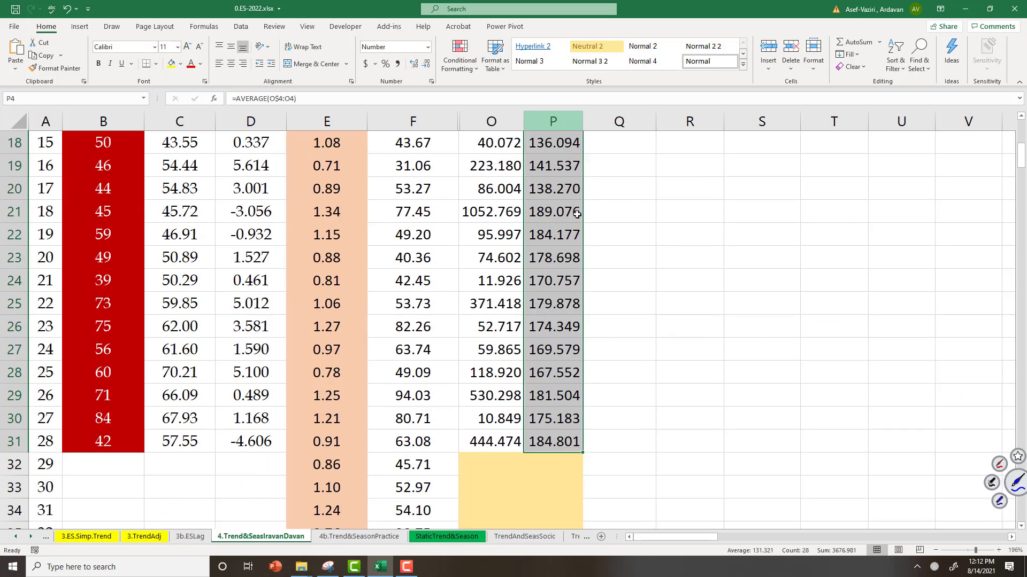
pyautogui.moveTo(1020, 165); pyautogui.dragTo(1020, 131)
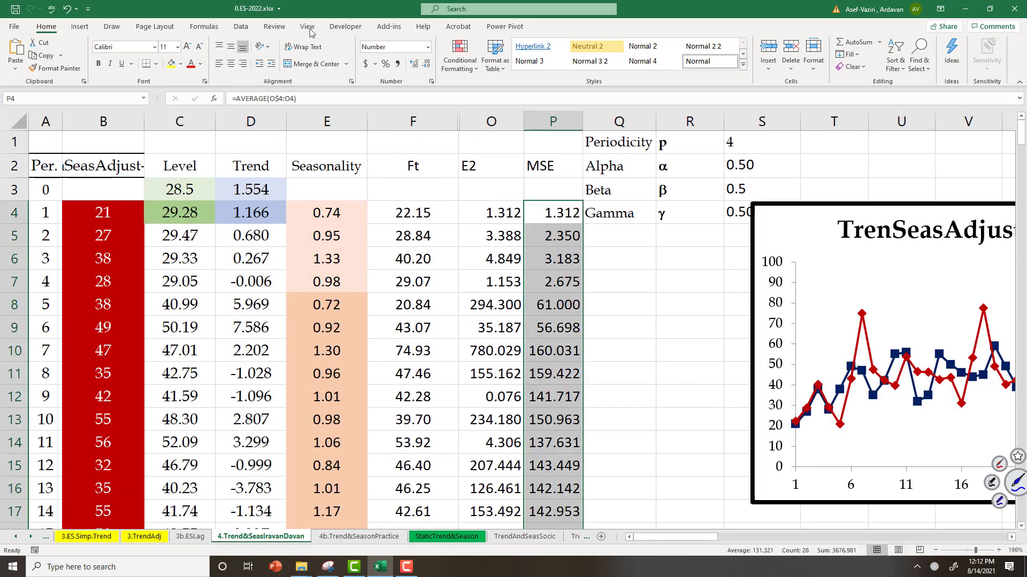
# - Set up Solver to minimize the period 28 MSE in P31 by changing the alpha, beta and gamma cells S2:S4
pyautogui.click(248, 30)
pyautogui.click(940, 41)
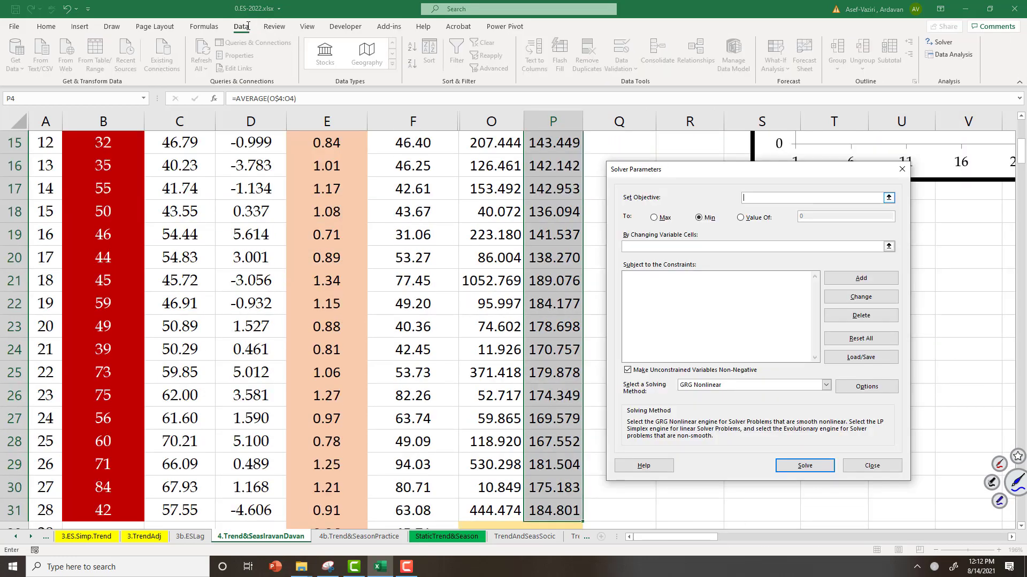
pyautogui.scroll(-3, 1020, 157)
pyautogui.click(552, 303)
pyautogui.moveTo(1020, 160); pyautogui.dragTo(1001, 103)
pyautogui.moveTo(720, 174); pyautogui.dragTo(402, 185)
pyautogui.click(460, 257)
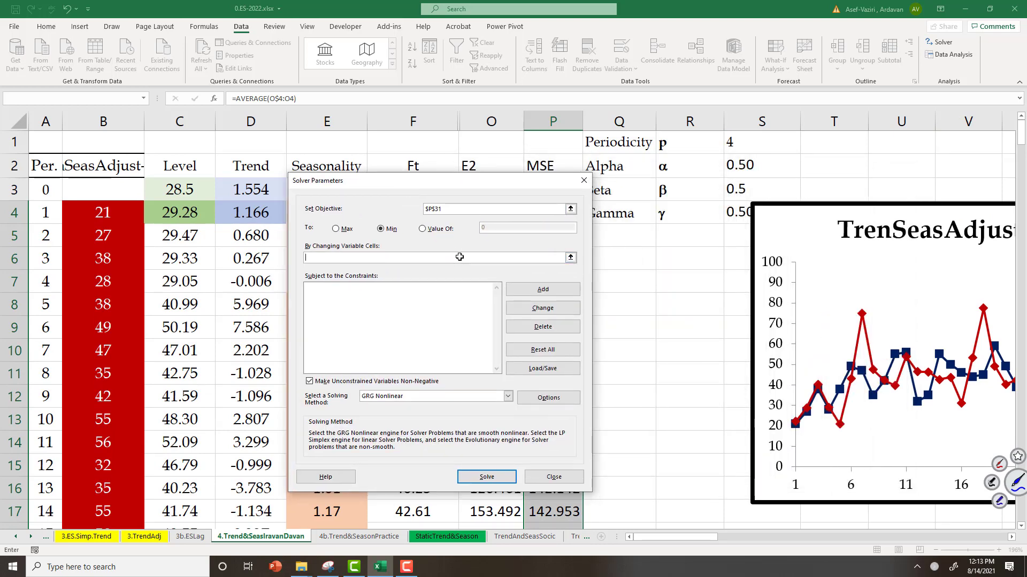
pyautogui.moveTo(743, 159); pyautogui.dragTo(748, 209)
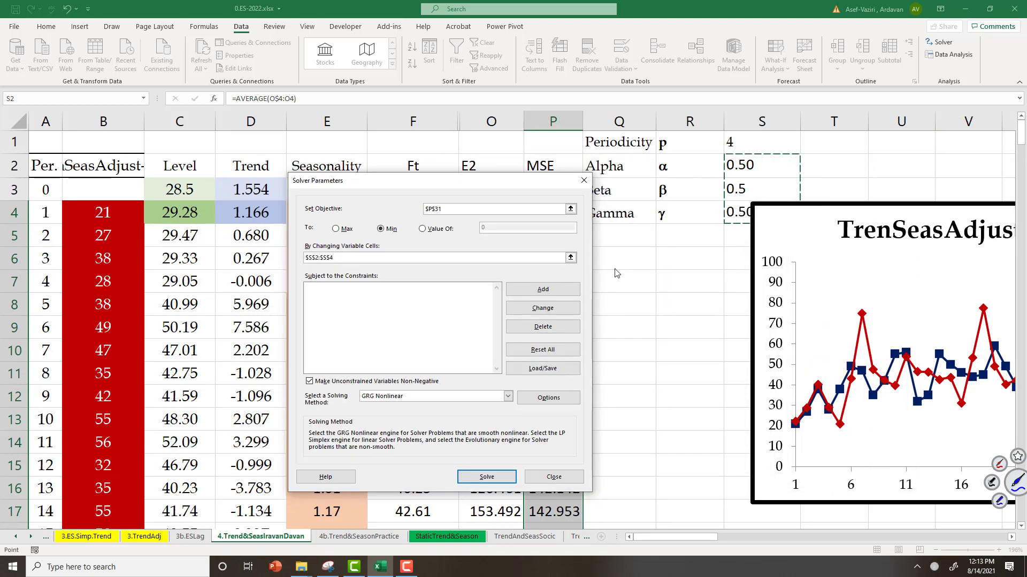
# - Add Solver constraints that give alpha in S2 a lower bound (>=) and an upper bound (<=)
pyautogui.click(564, 290)
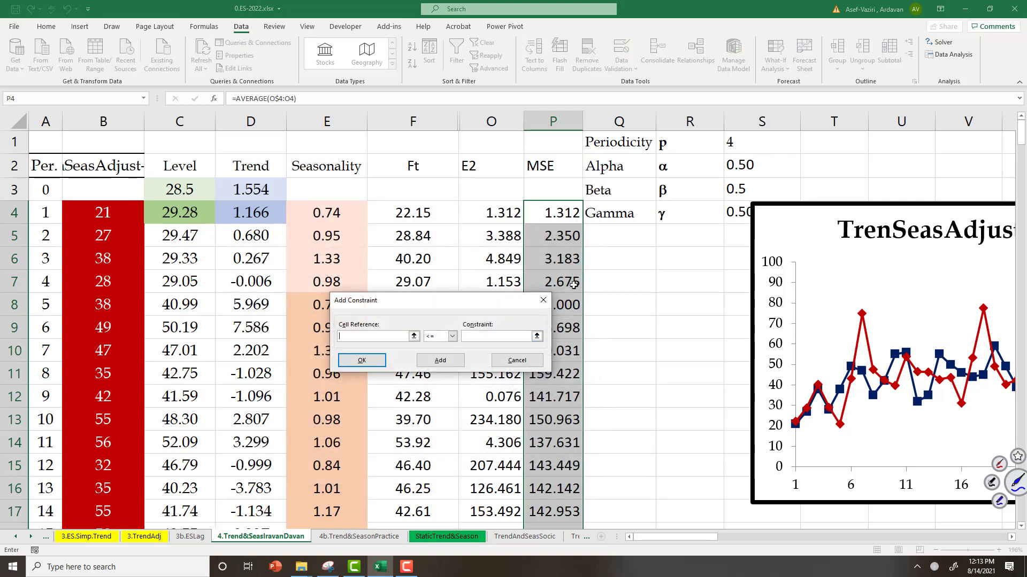
pyautogui.click(738, 169)
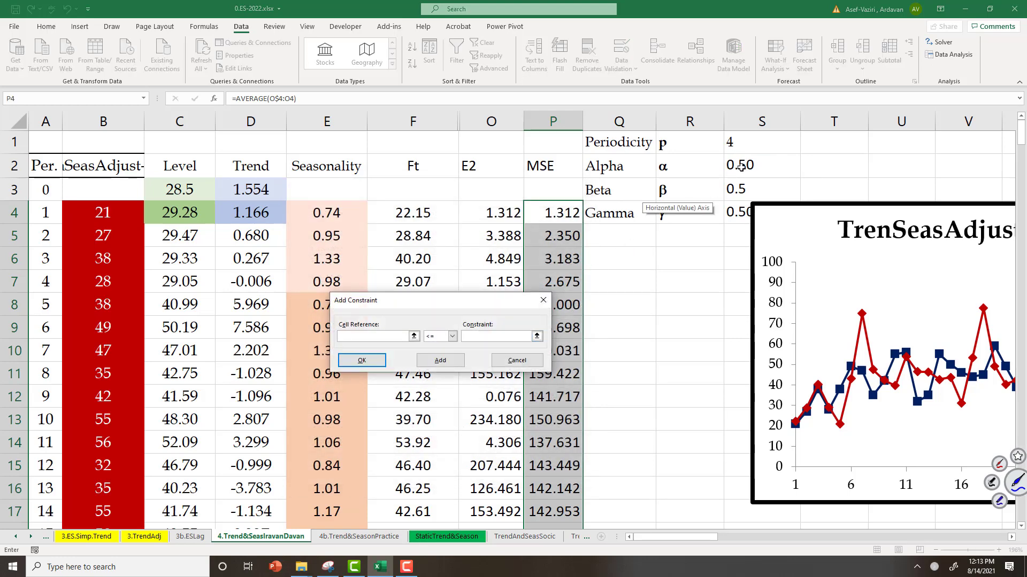
pyautogui.click(452, 337)
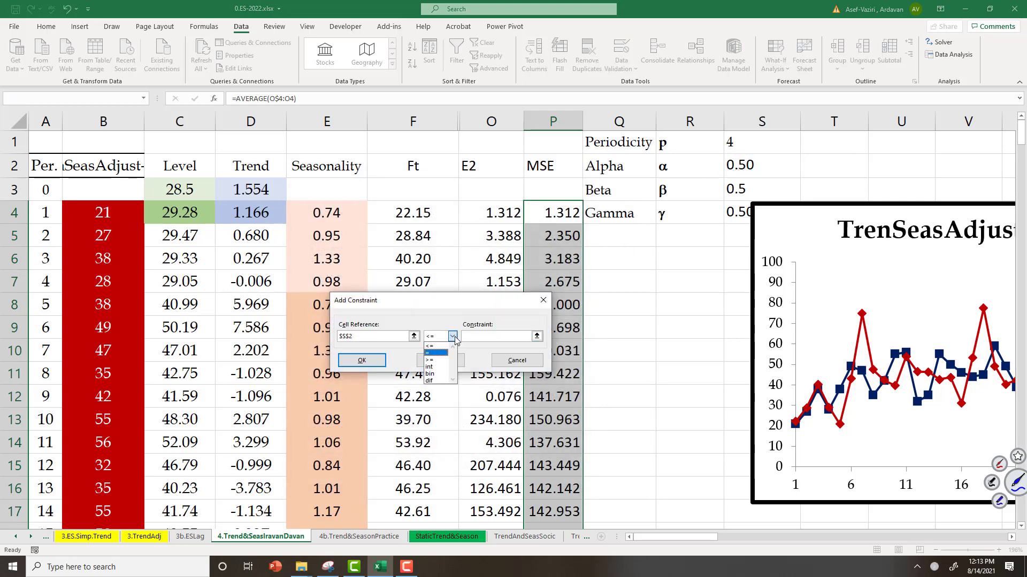
pyautogui.click(431, 359)
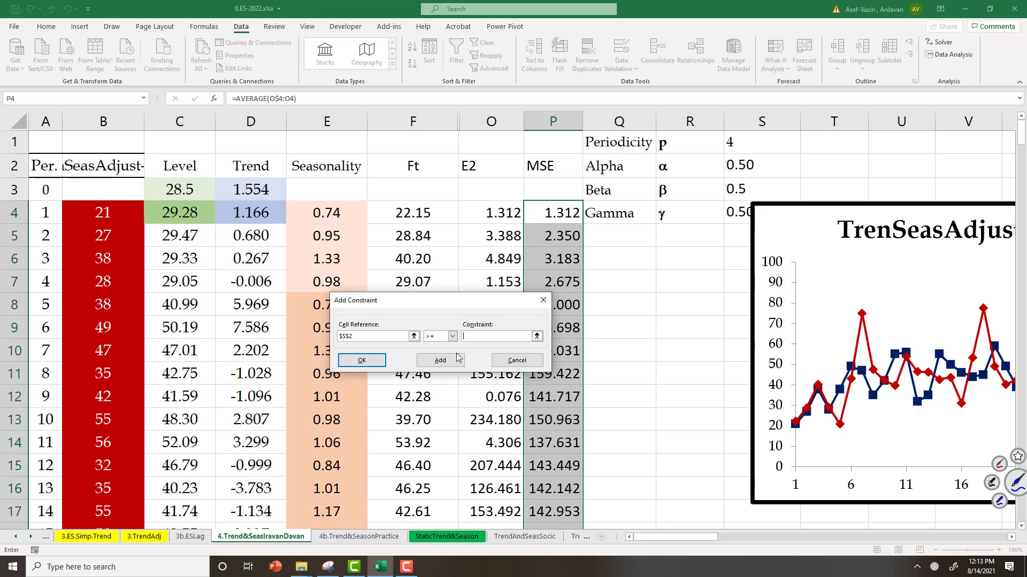
pyautogui.click(441, 362)
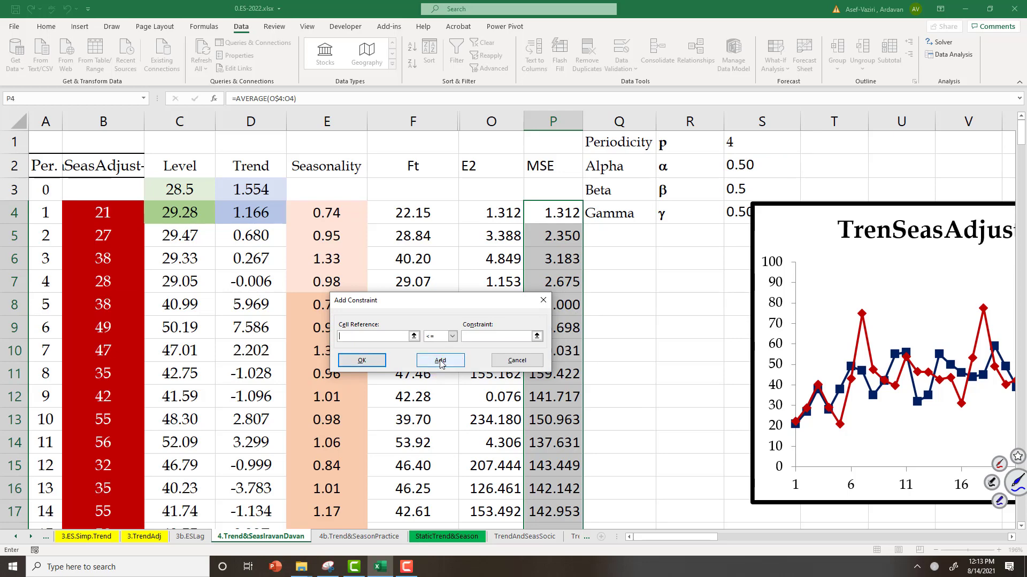
pyautogui.click(738, 170)
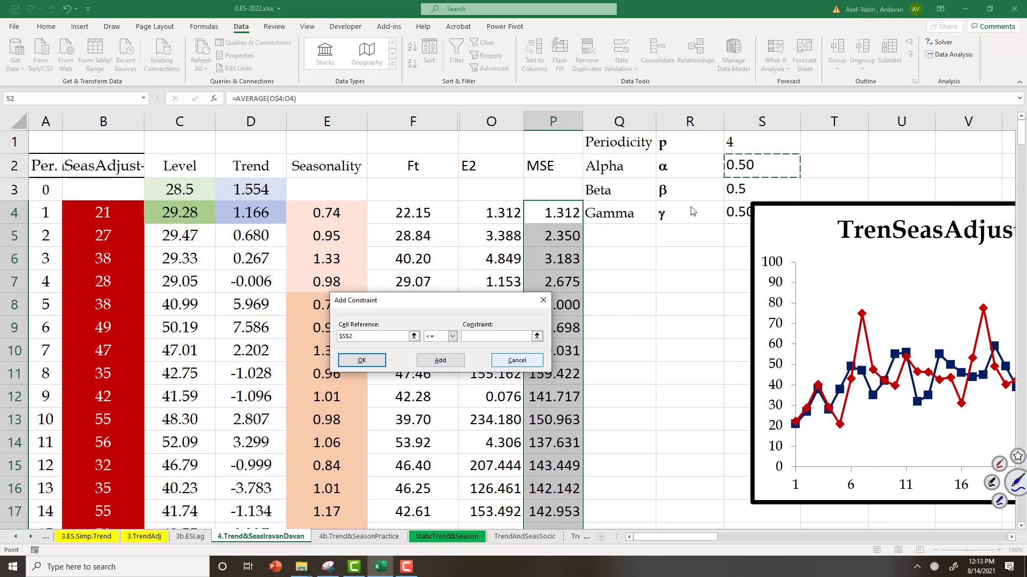
pyautogui.click(505, 337)
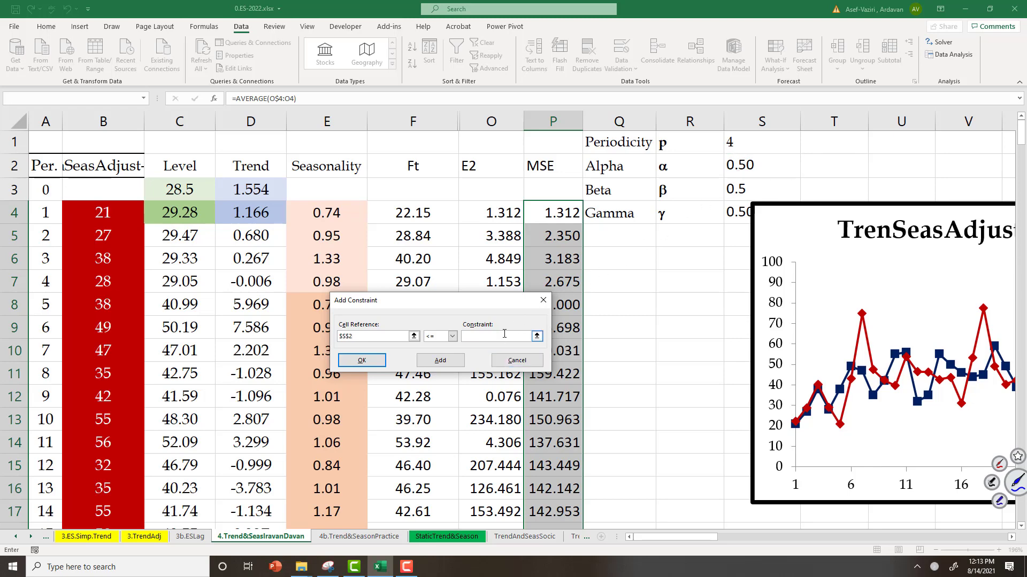
pyautogui.click(428, 361)
# - Add Solver constraints limiting beta in S3 and gamma in S4 to <= 1
pyautogui.click(737, 193)
pyautogui.click(493, 337)
pyautogui.write('1')
pyautogui.click(440, 361)
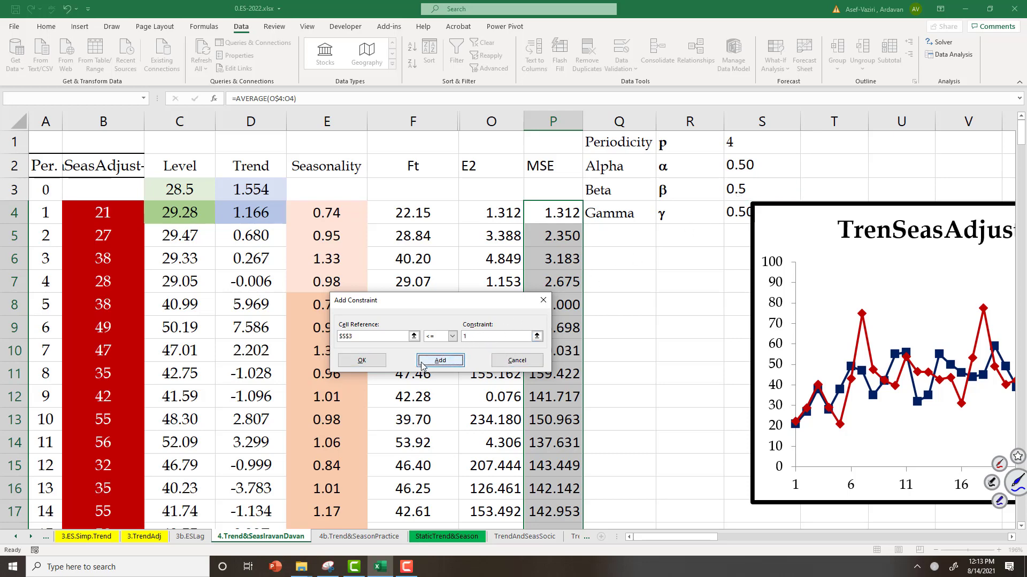
pyautogui.click(731, 215)
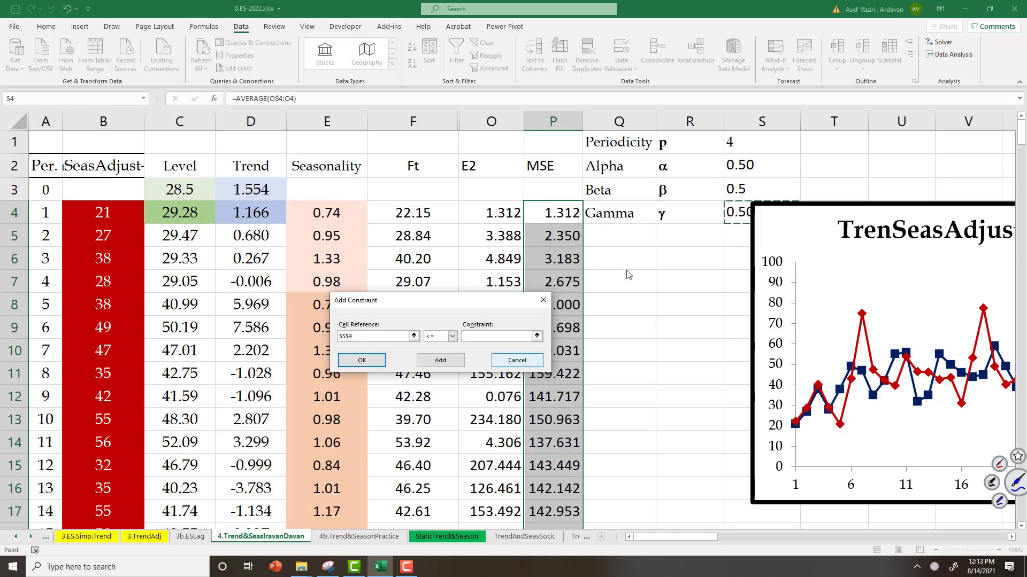
pyautogui.click(492, 338)
pyautogui.write('1')
pyautogui.click(440, 360)
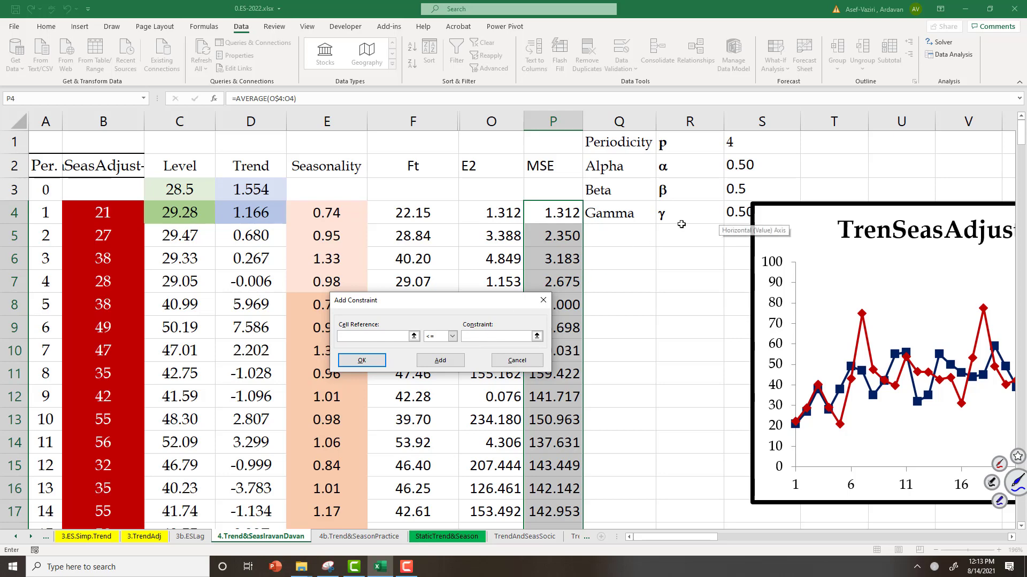
# - Add Solver constraints requiring beta in S3 and gamma in S4 to be >= 0, and finish the constraint list
pyautogui.click(732, 192)
pyautogui.click(453, 336)
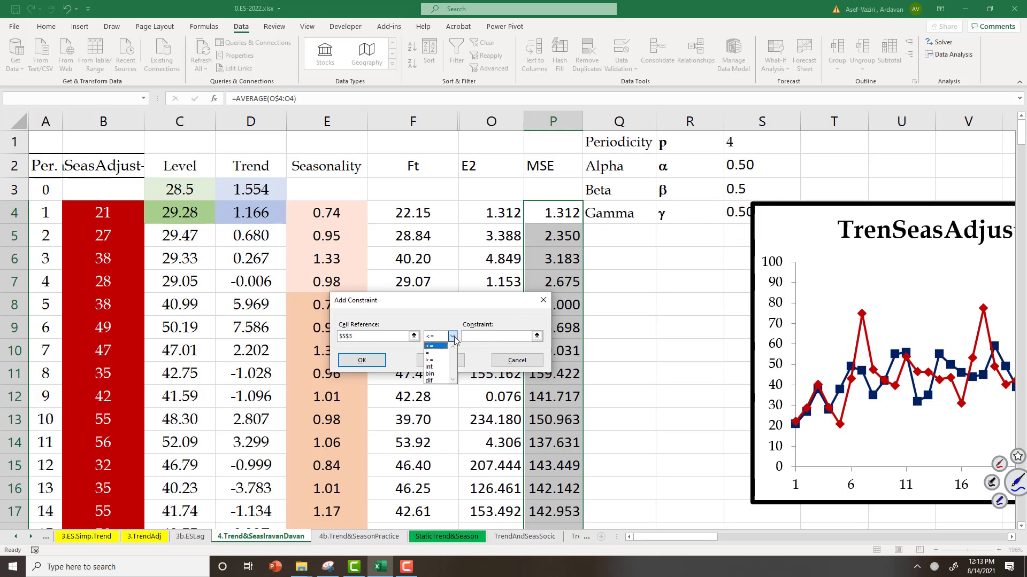
pyautogui.click(429, 360)
pyautogui.click(471, 338)
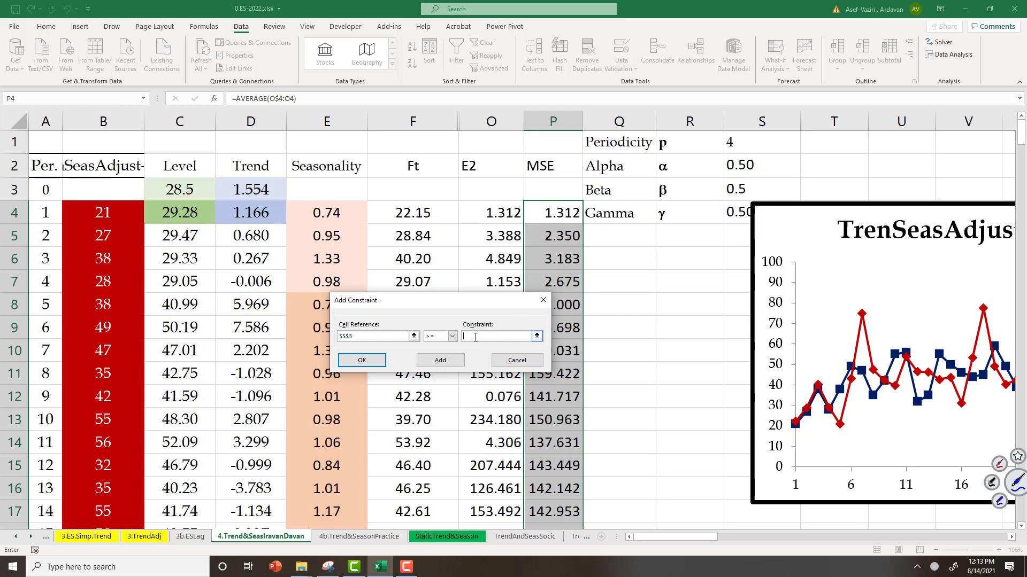
pyautogui.write('0')
pyautogui.click(440, 360)
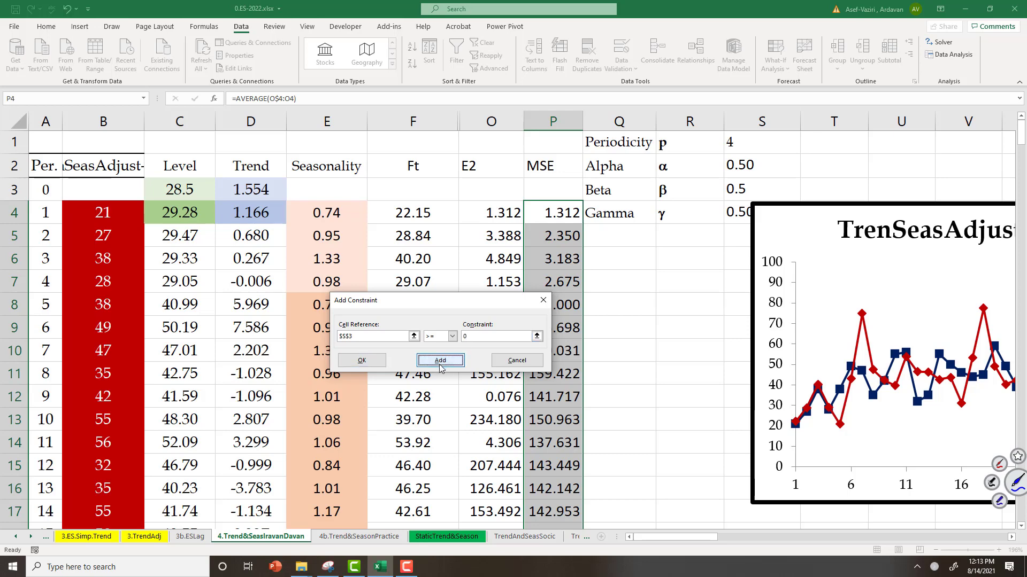
pyautogui.click(738, 213)
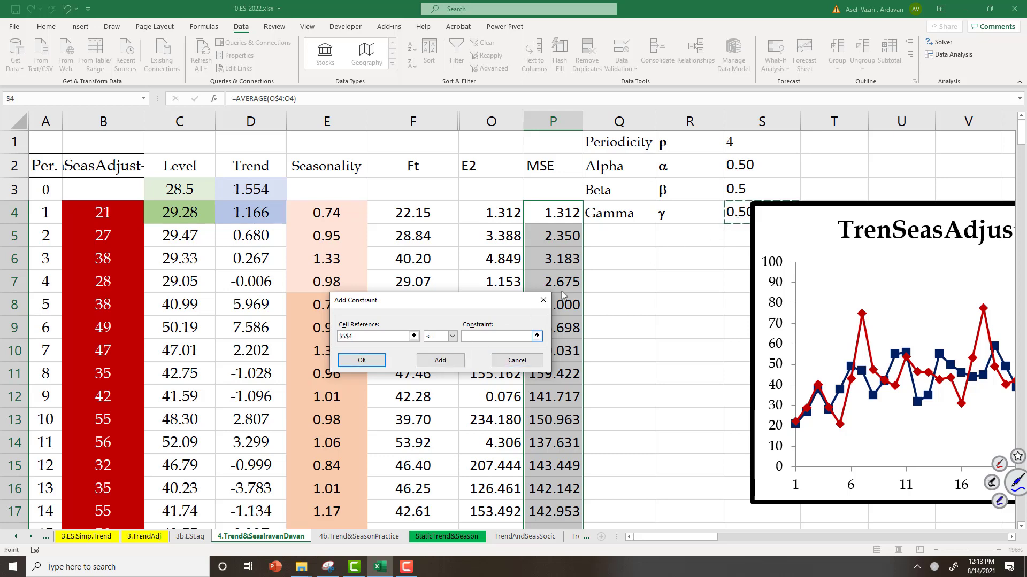
pyautogui.click(453, 336)
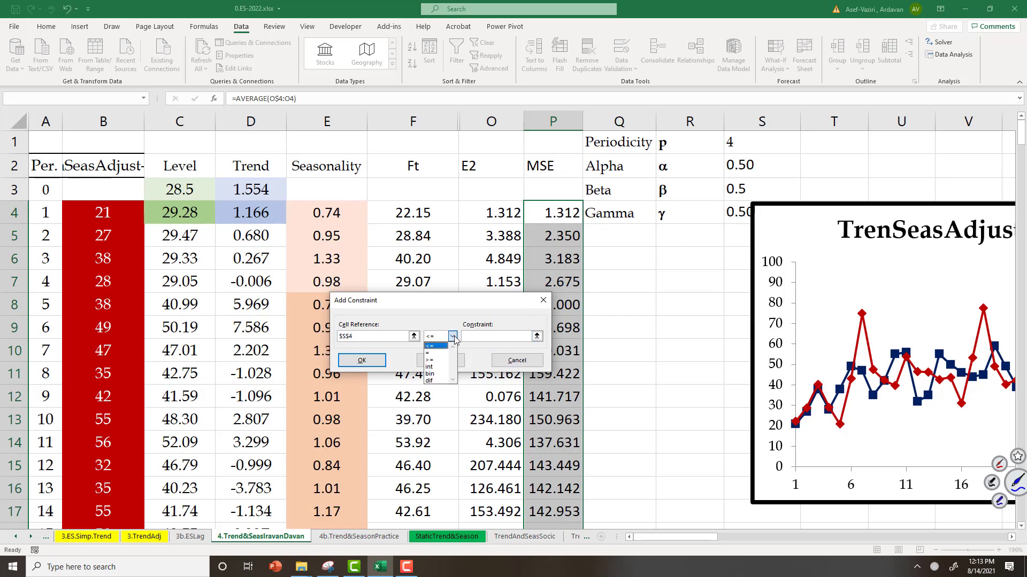
pyautogui.click(431, 361)
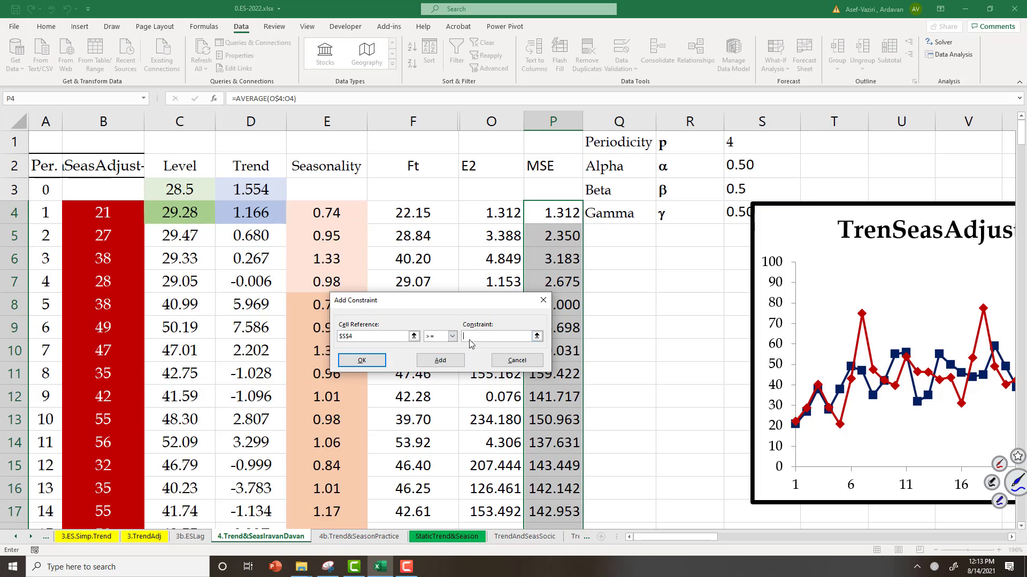
pyautogui.write('0')
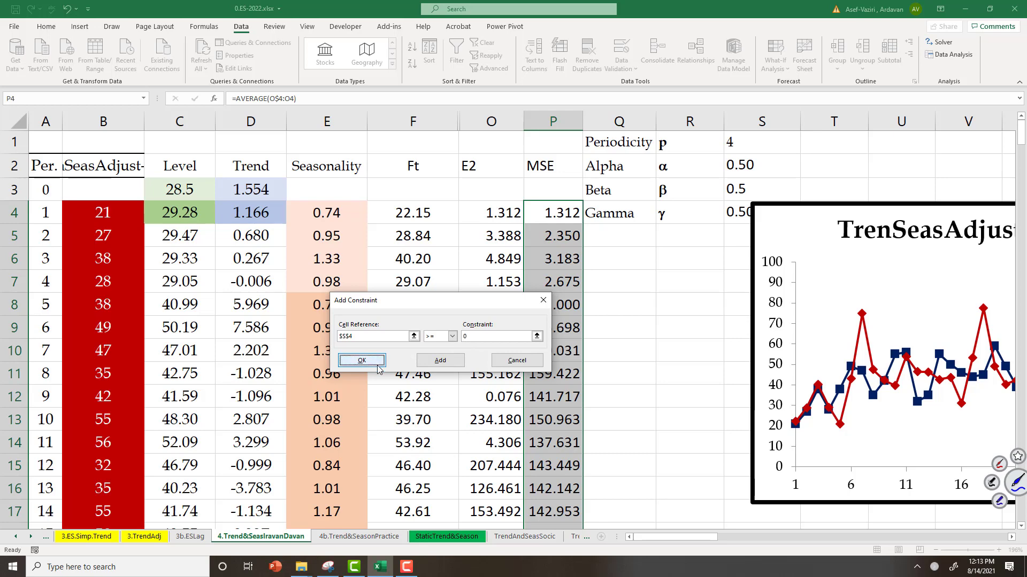
pyautogui.click(362, 360)
# - Solve the model keeping the Solver solution, and move the chart over next to the Ft column
pyautogui.click(493, 477)
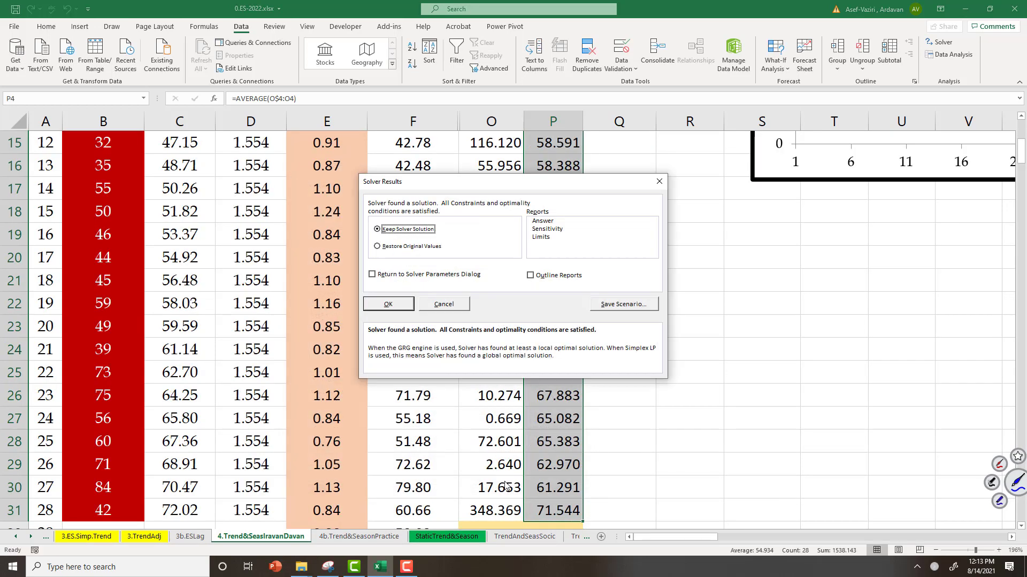
pyautogui.click(403, 310)
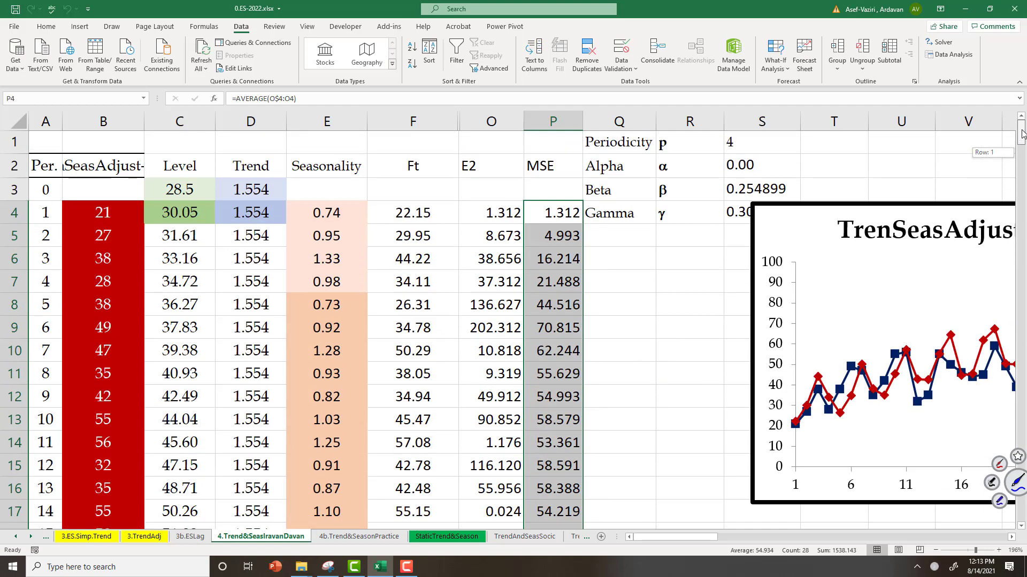
pyautogui.moveTo(892, 202); pyautogui.dragTo(601, 203)
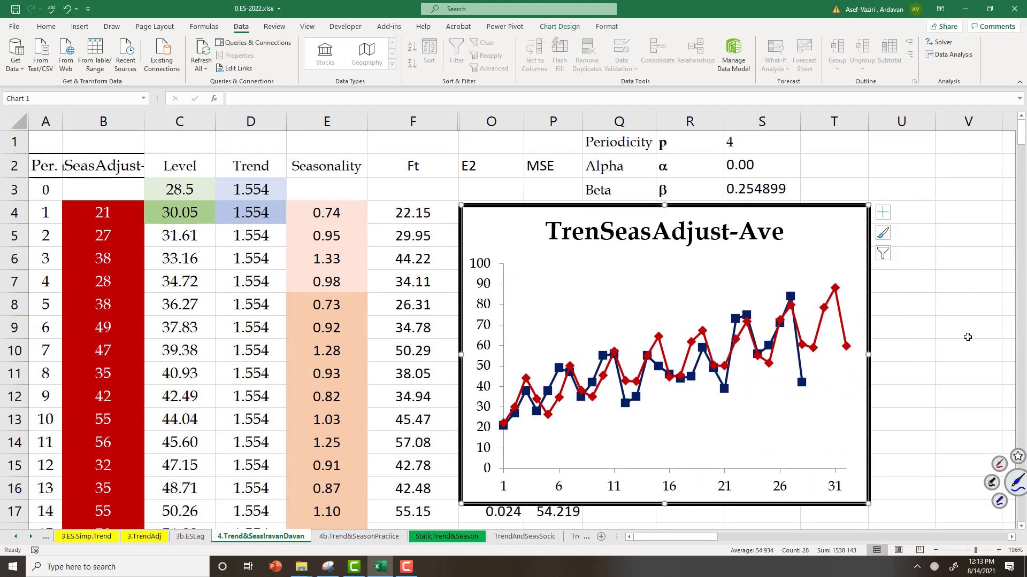